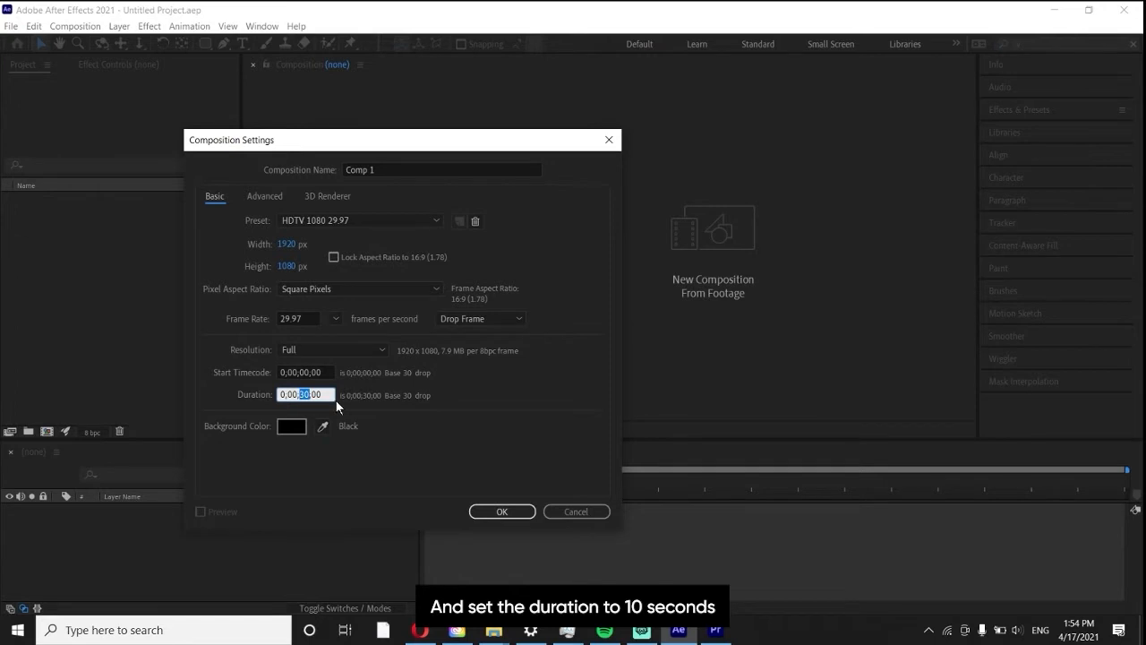
Step: Create the 1920 x 1080 composition with a 10-second duration and add a black solid layer at comp size
left_click(492, 511)
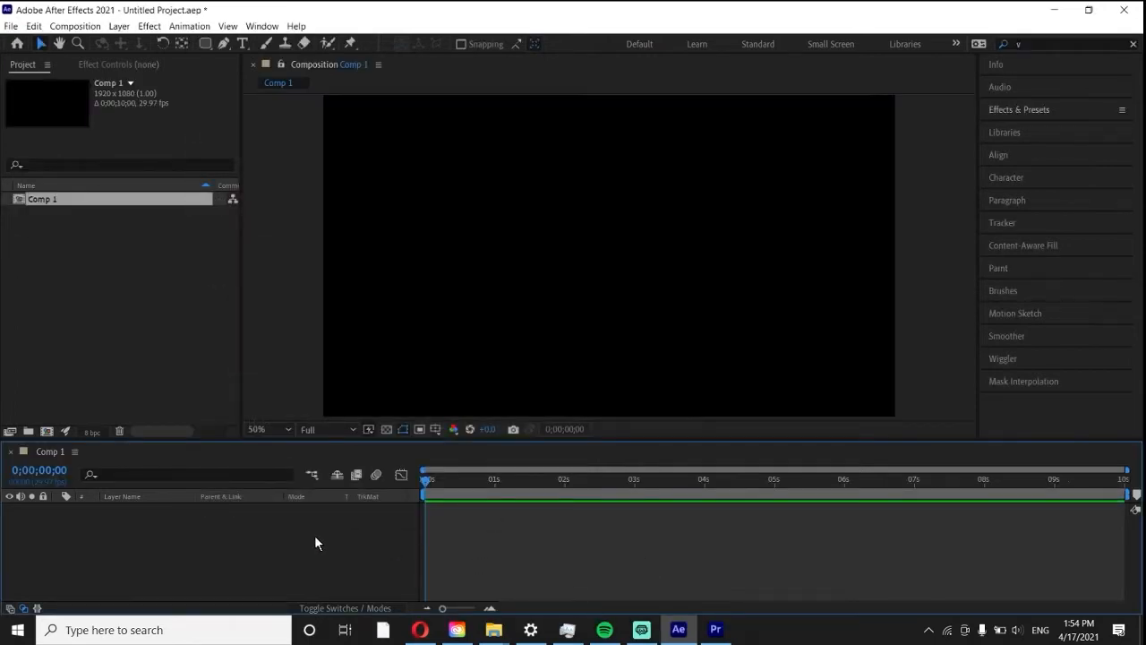
right_click(167, 531)
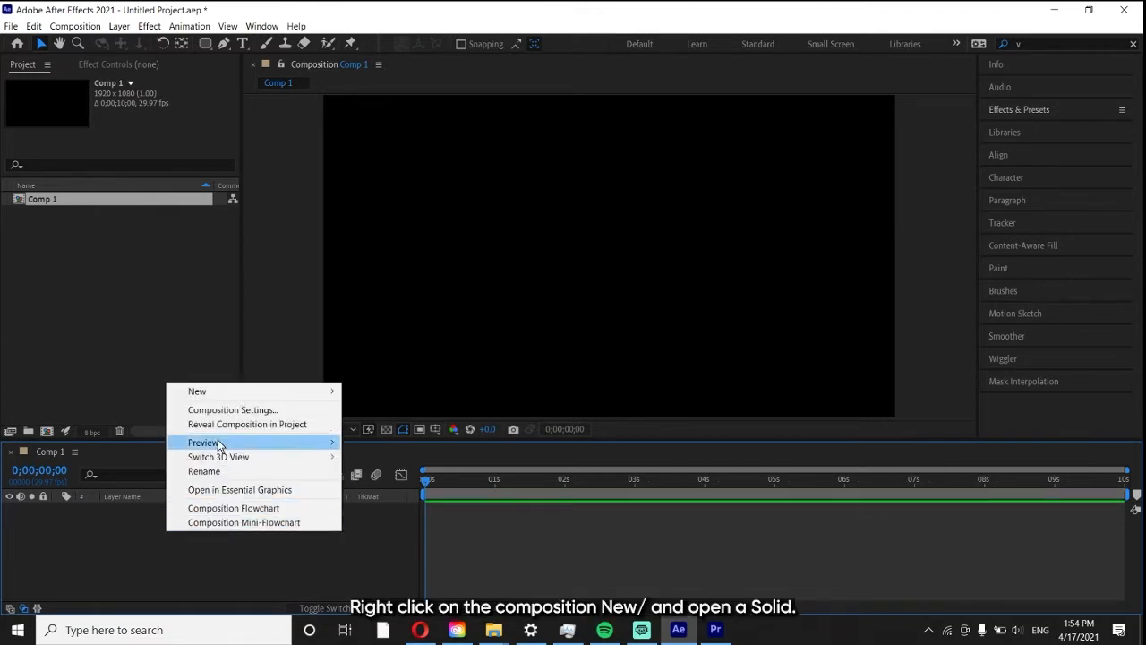
mouse_move(224, 400)
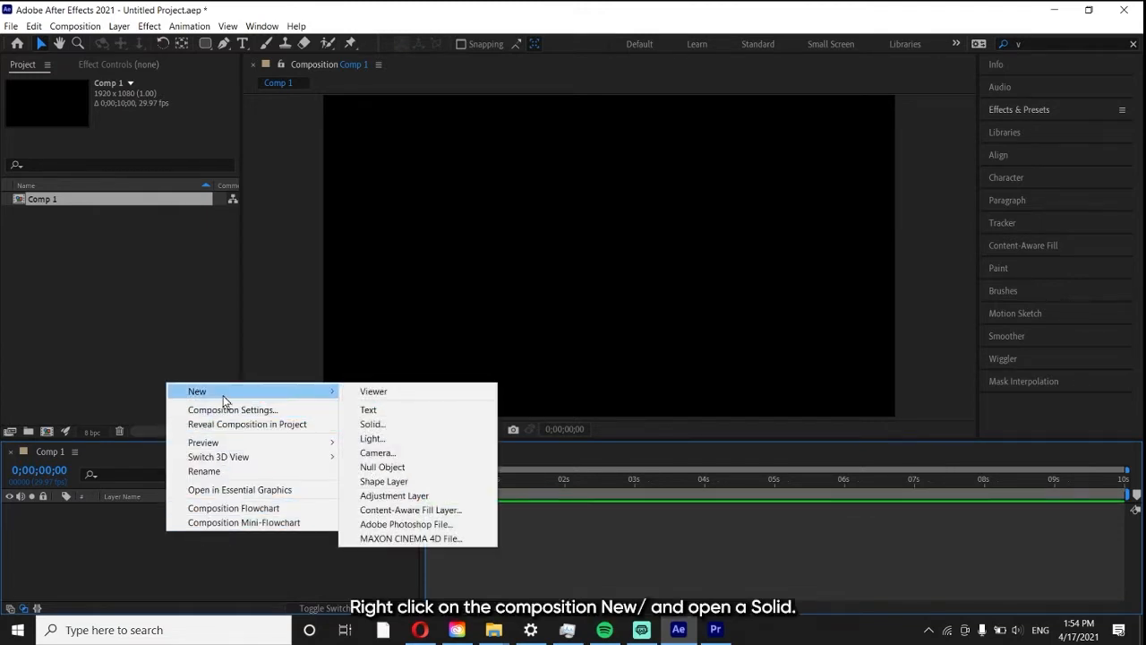
left_click(374, 423)
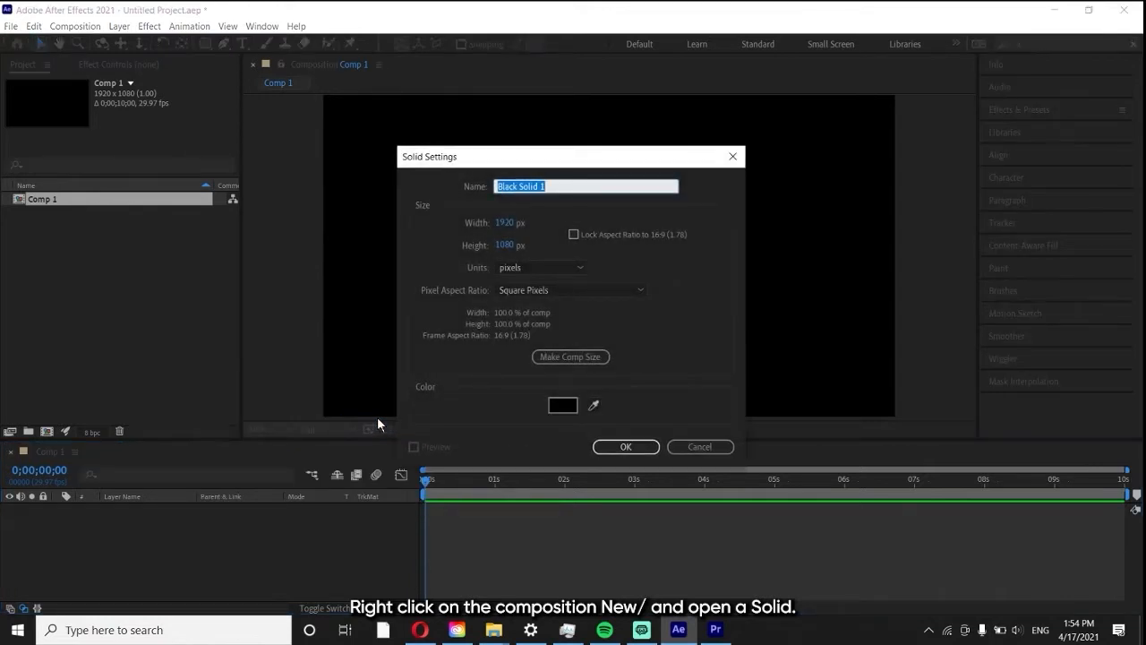
left_click(624, 446)
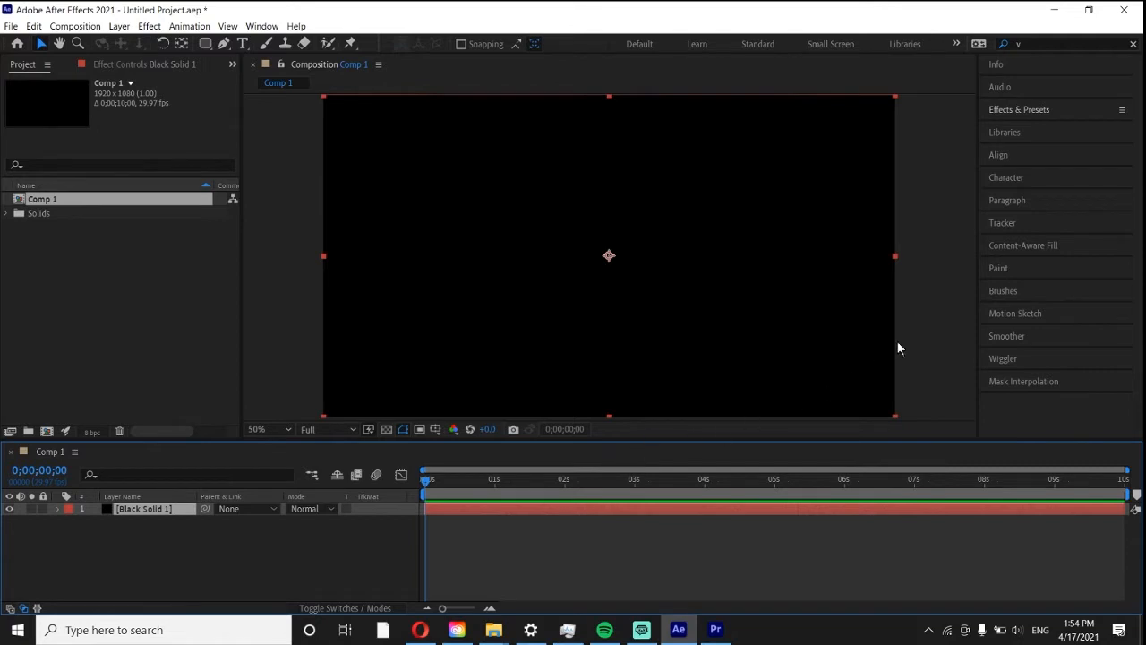
Step: Find the Generate effect Grid and apply it to the black solid layer
left_click(1013, 109)
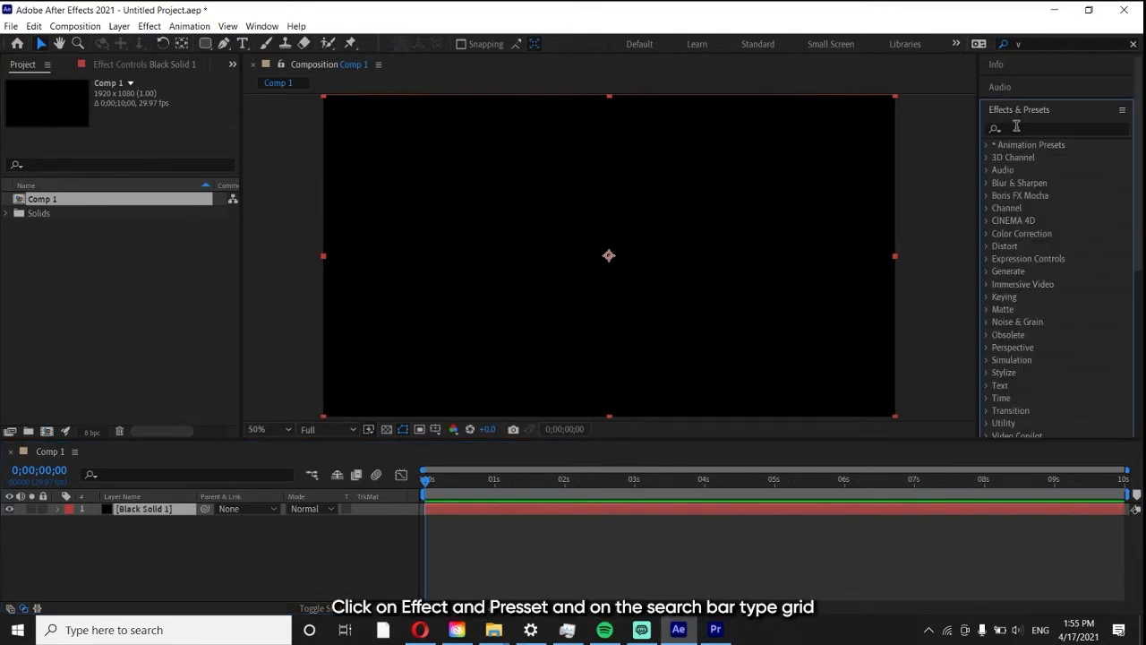
left_click(1016, 126)
type("grid")
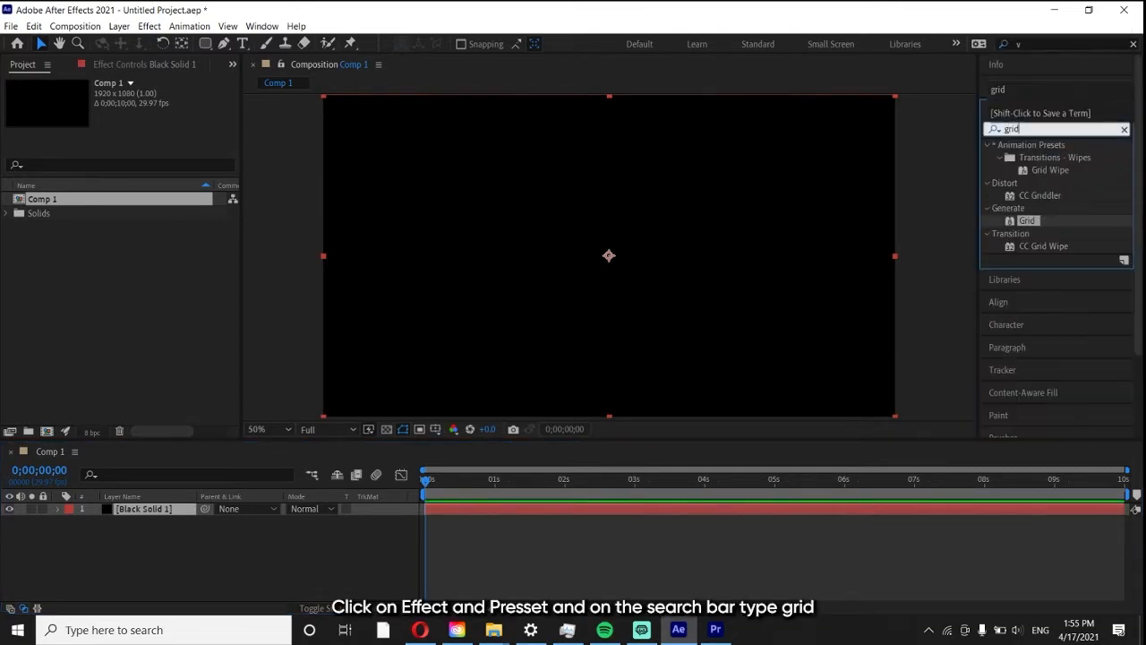
left_click(1035, 219)
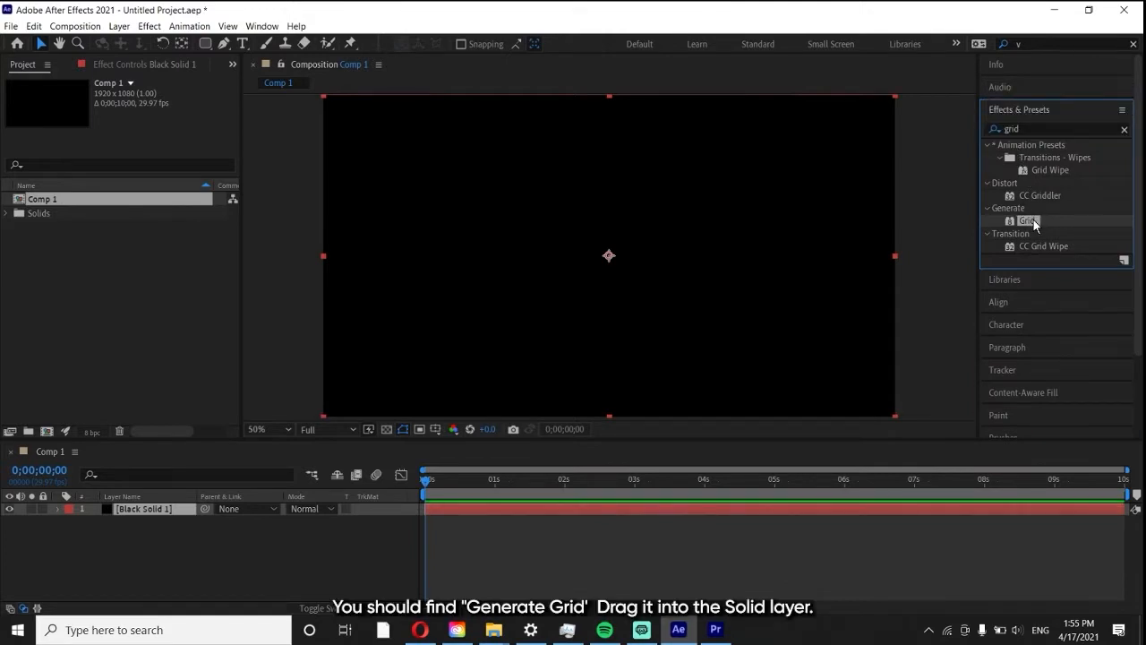
left_click_drag(1033, 220, 175, 509)
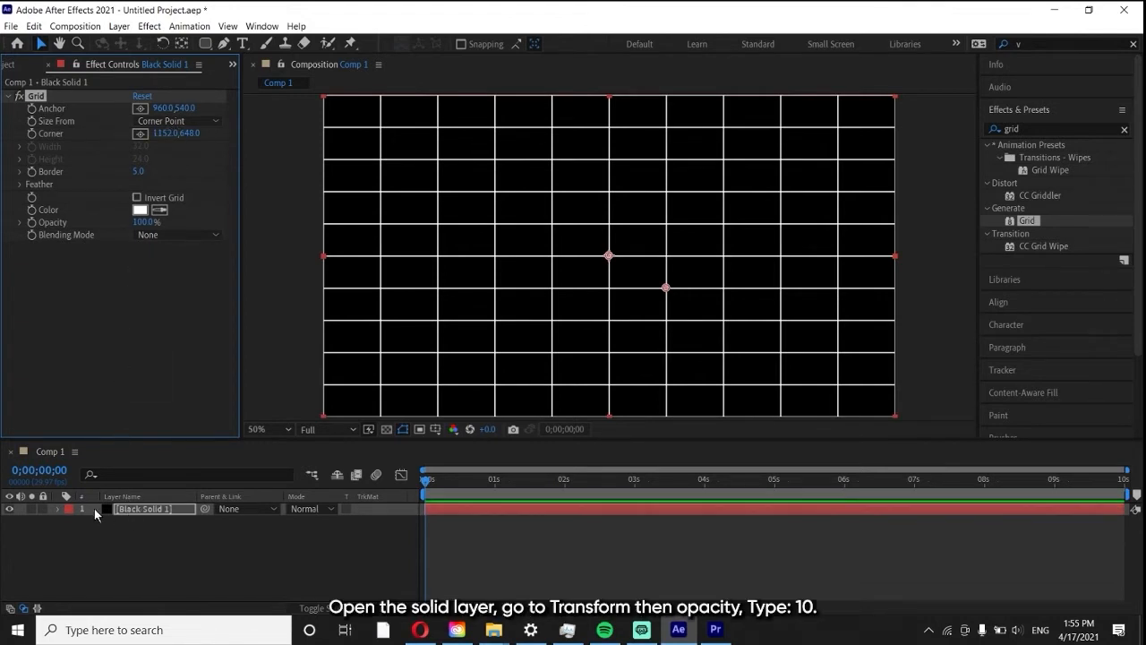
Step: Set the black solid layer's opacity to 10%
left_click(57, 508)
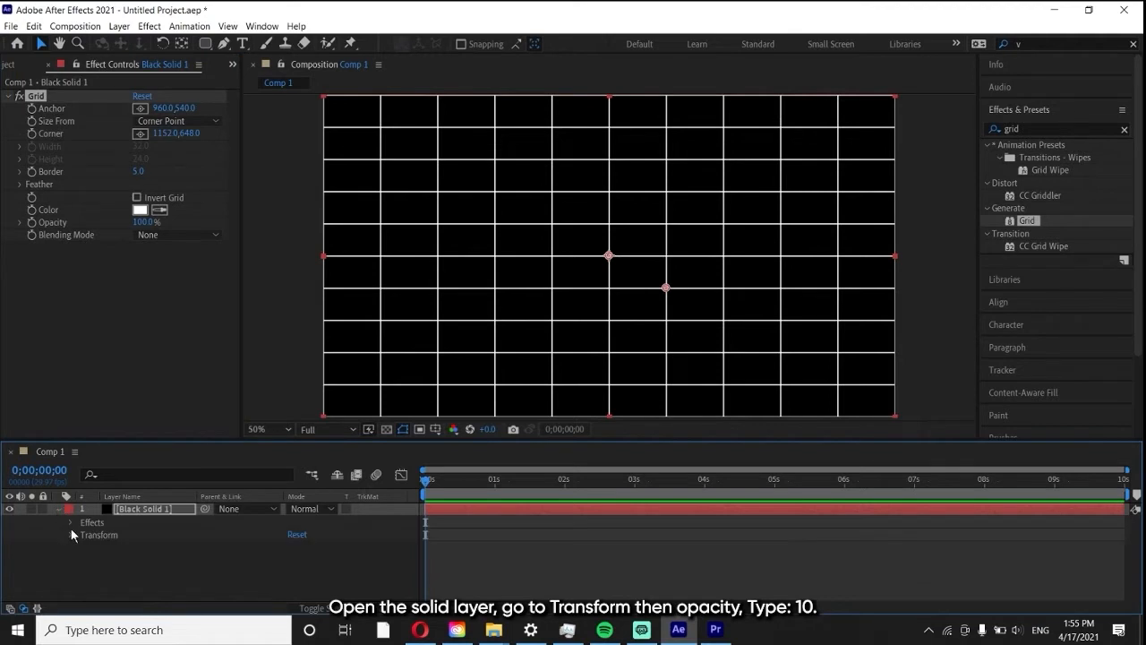
left_click(71, 534)
left_click(294, 595)
type("1")
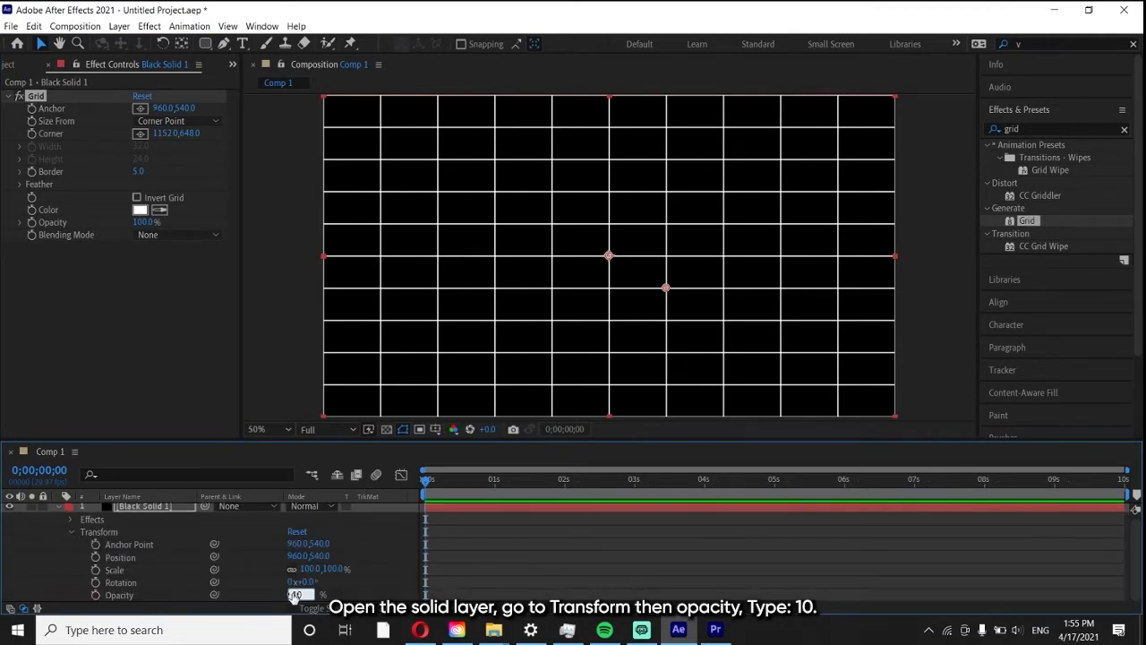
type("0")
key("Tab")
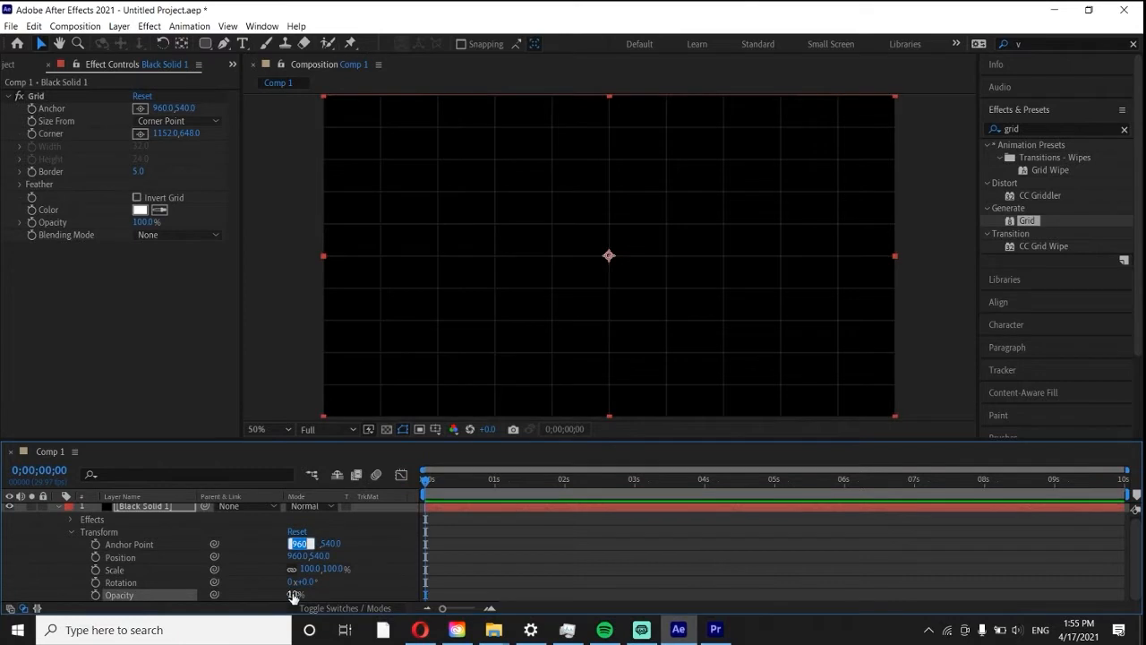
left_click(61, 508)
Step: Rename the black solid layer as Grid and lock it
right_click(122, 511)
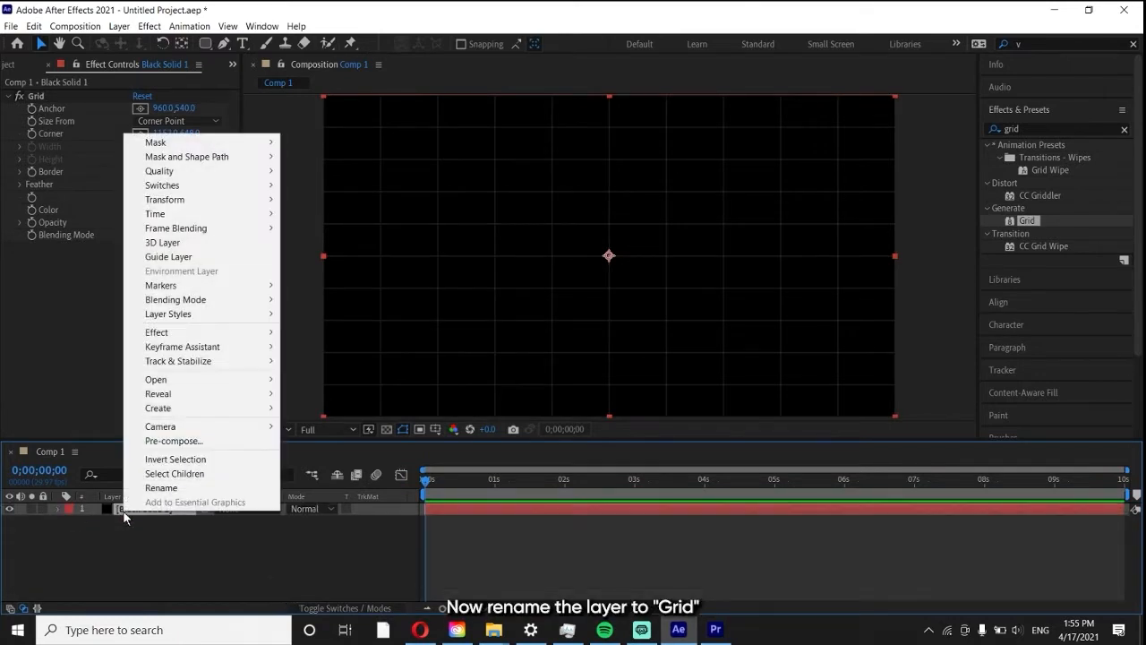
left_click(161, 488)
type("Grid")
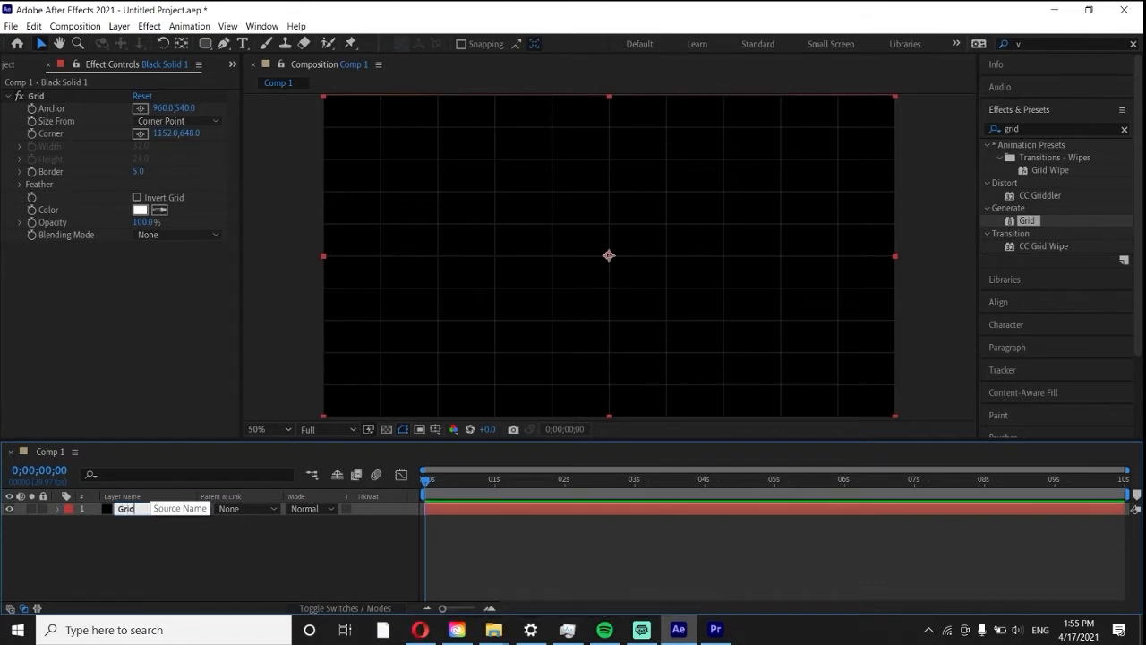
key("Return")
left_click(42, 508)
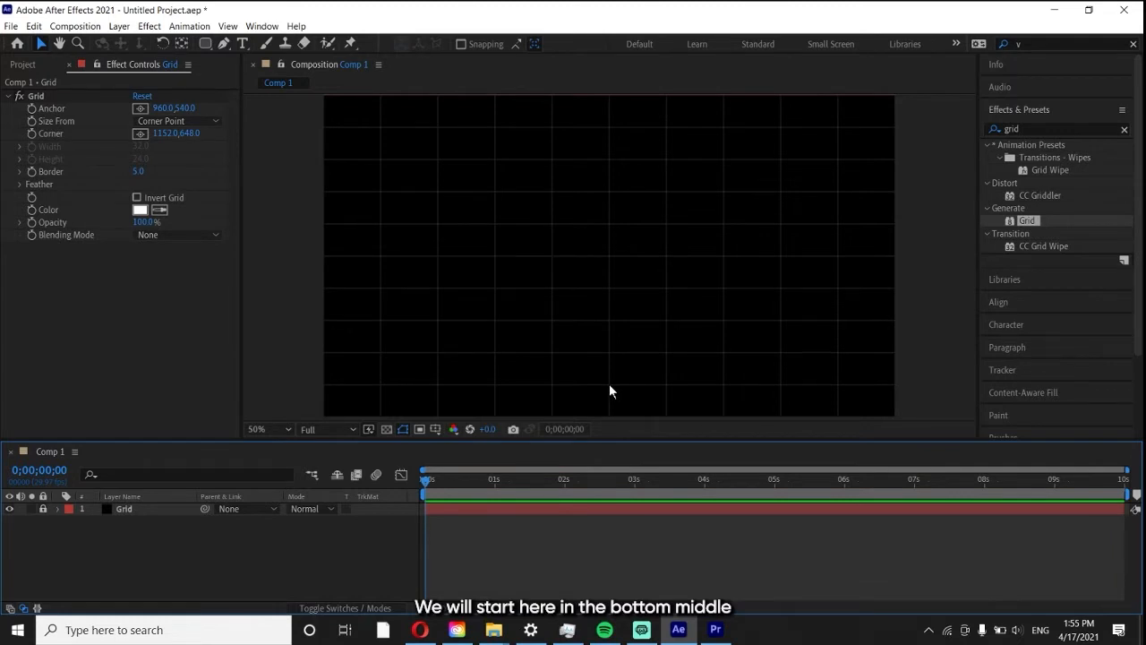
Step: Set up the Pen tool with fill None and a white stroke 2 px wide
left_click(226, 43)
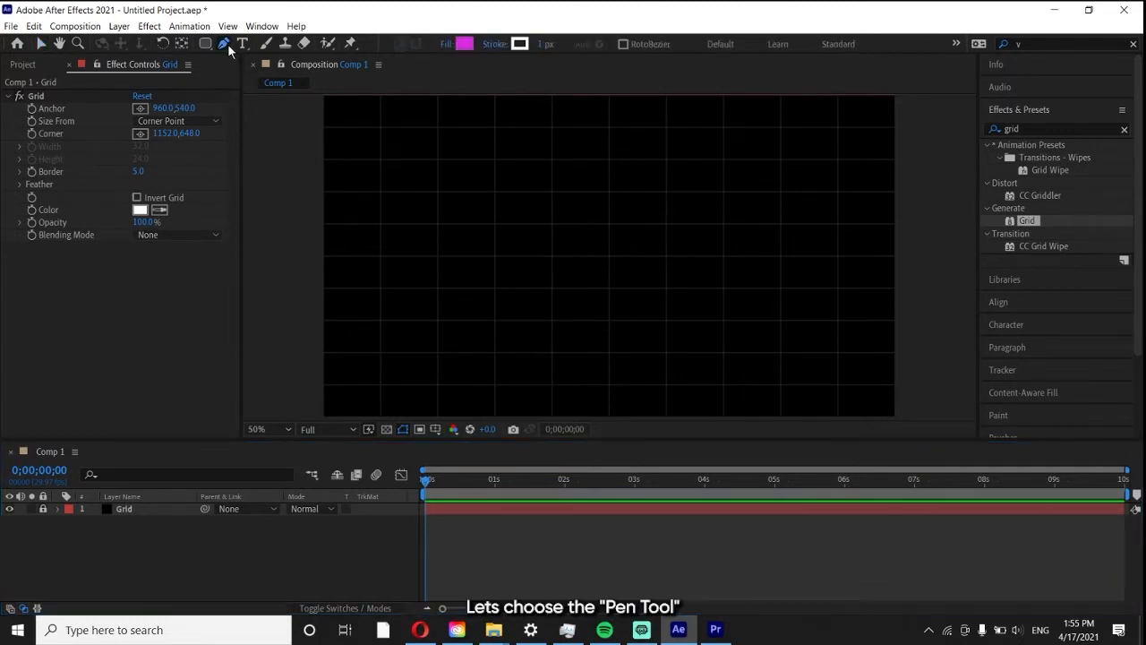
left_click(447, 45)
left_click(758, 265)
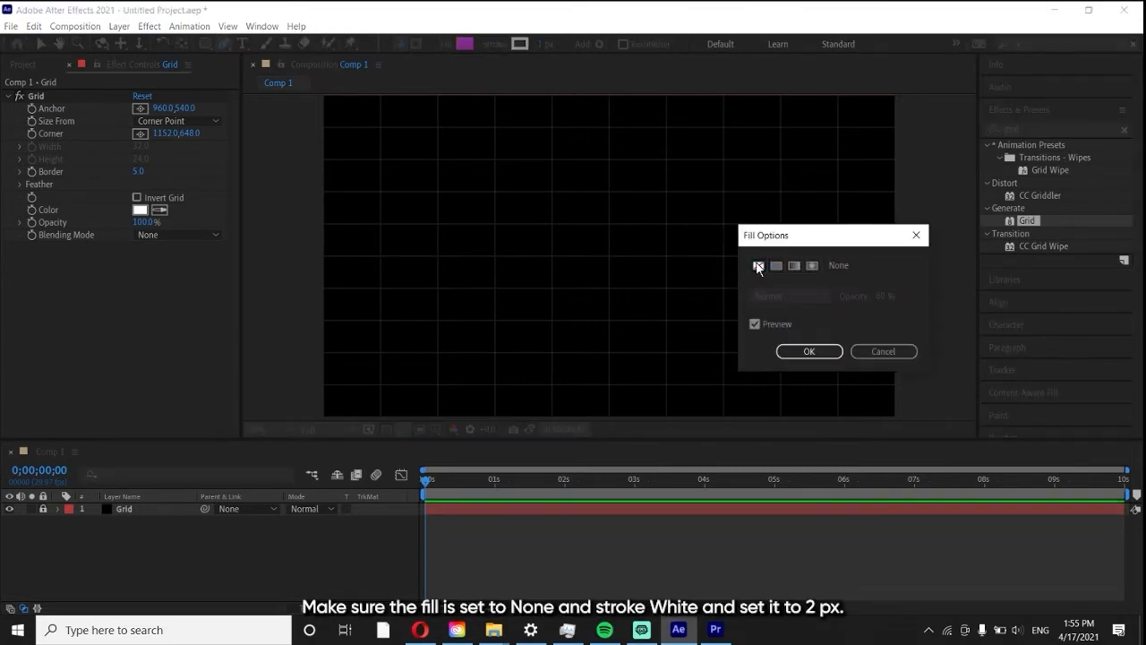
left_click(806, 351)
type("2")
key("Return")
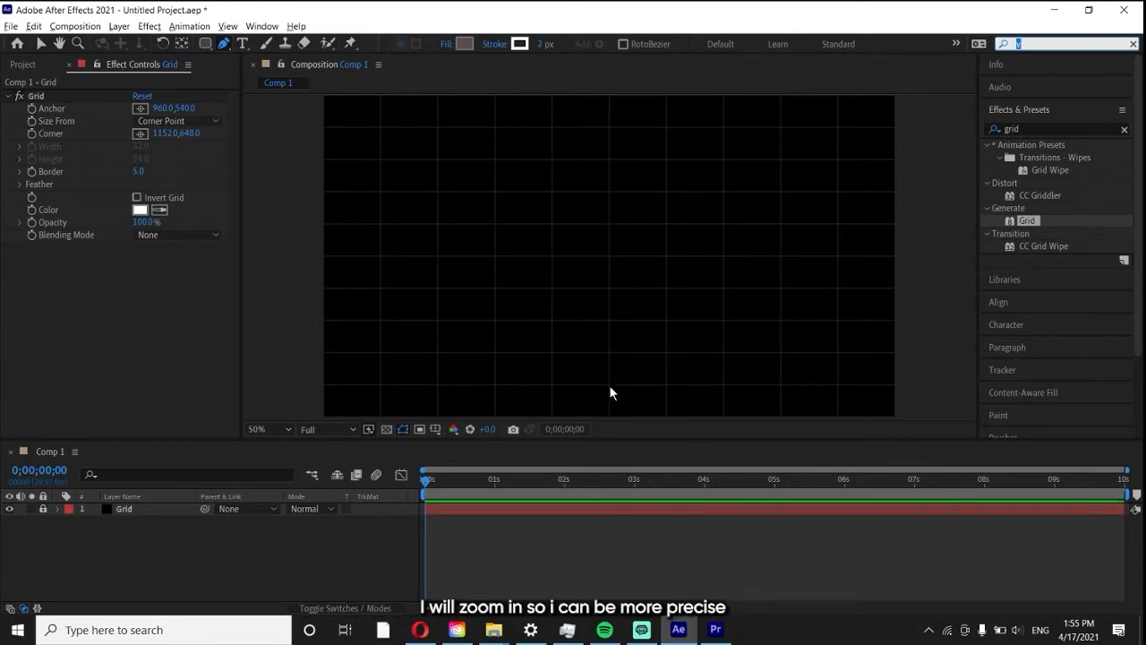
Step: Start a pen path with its first point on the lowest grid intersection of the central vertical line
scroll(610, 391, "up", 6)
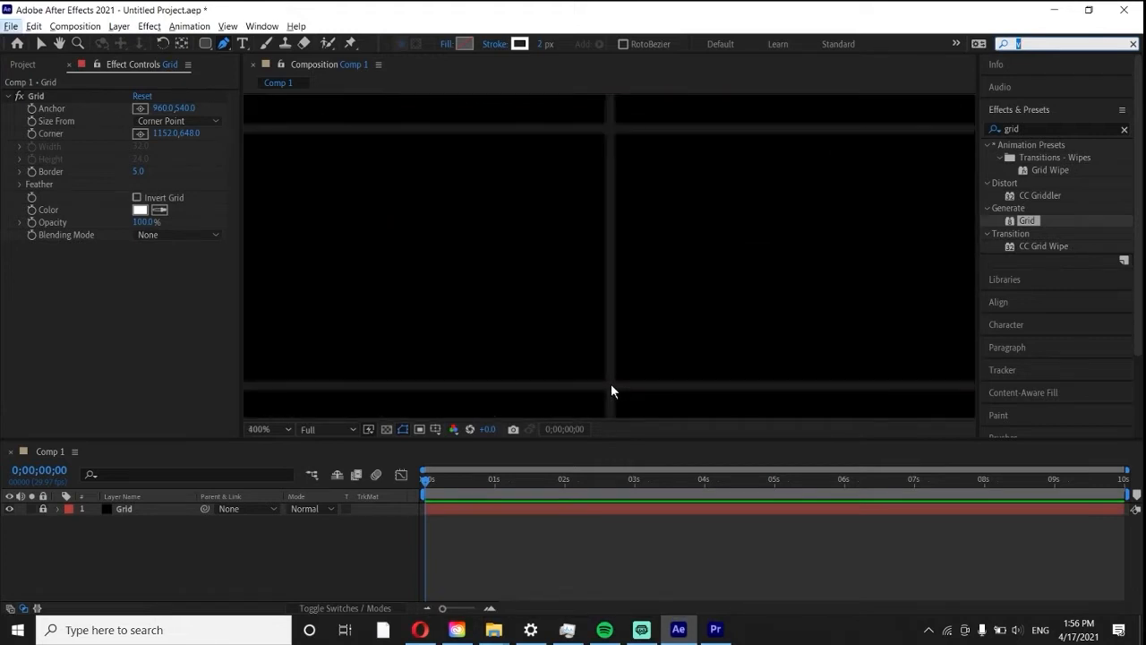
scroll(612, 390, "up", 1)
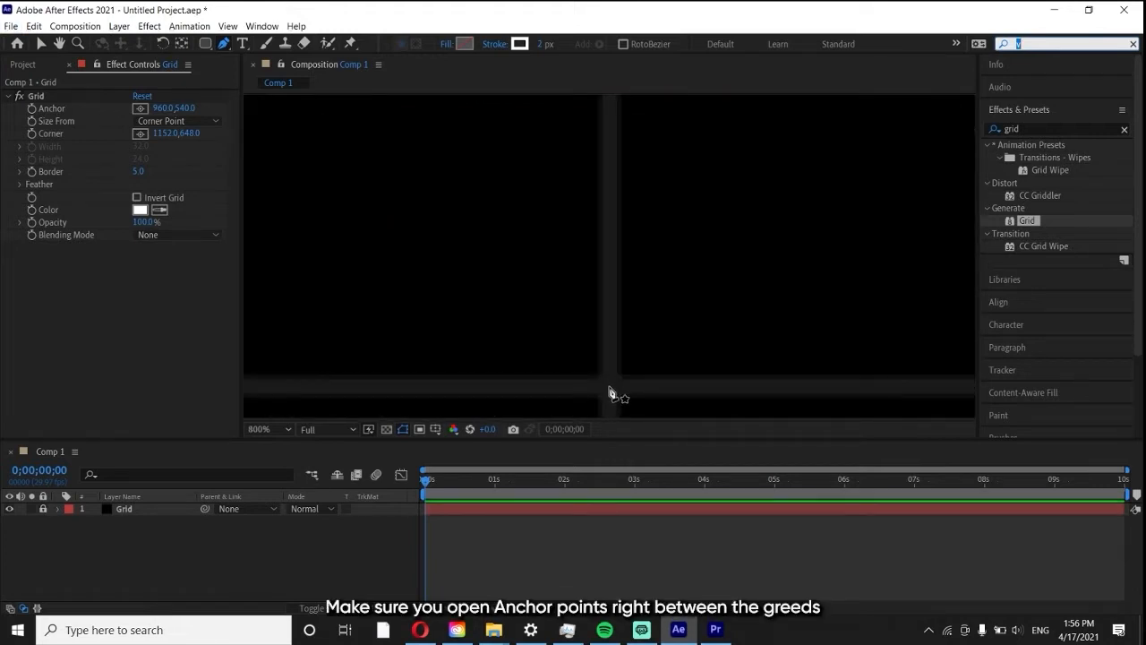
left_click(611, 393)
scroll(611, 391, "up", 1)
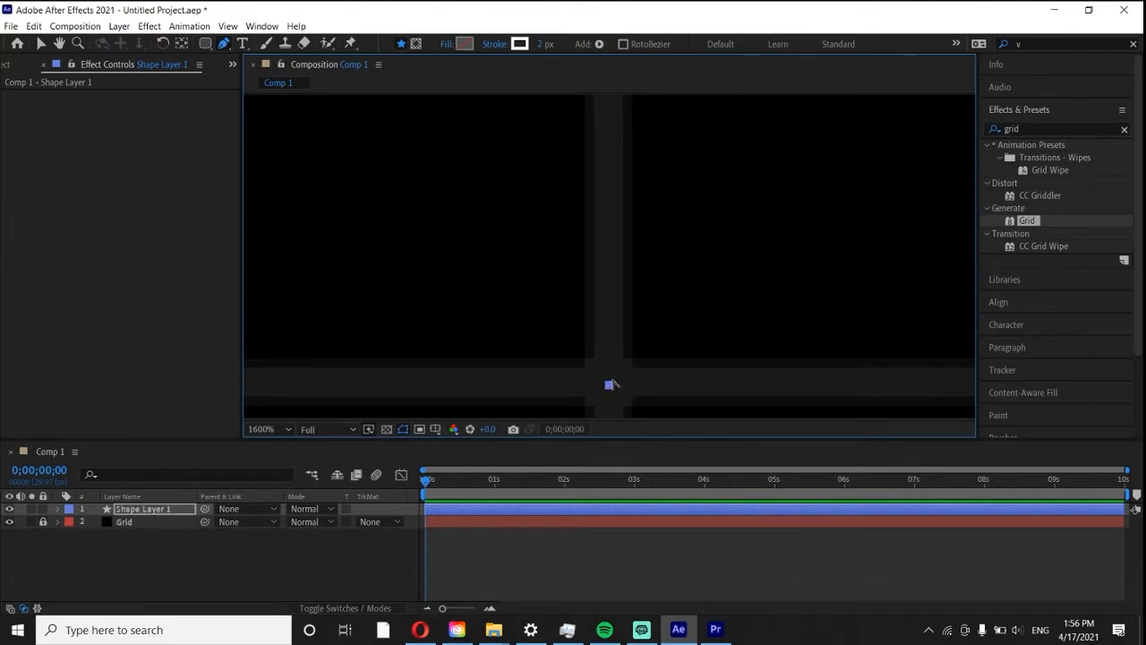
scroll(610, 385, "down", 8)
left_click_drag(629, 360, 618, 369)
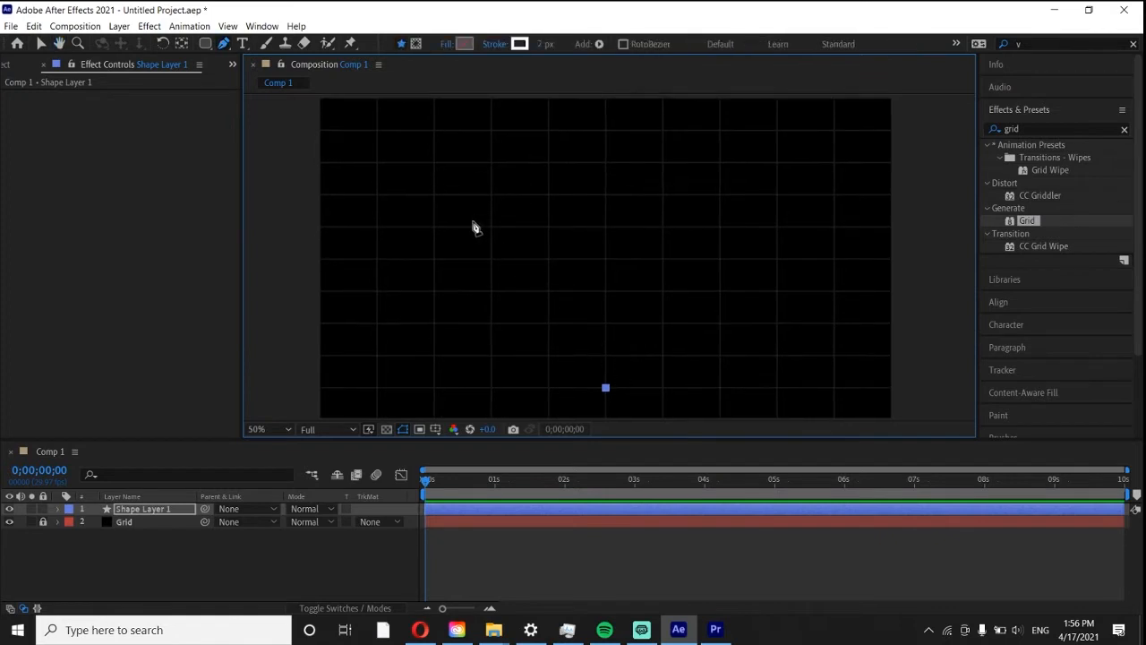
Step: Add the diamond's left corner three columns left of centre and its upper-left corner two columns left, on the top grid line
scroll(435, 202, "up", 8)
left_click(420, 204)
scroll(515, 251, "down", 4)
scroll(564, 248, "down", 1)
scroll(591, 151, "up", 6)
left_click(581, 154)
scroll(608, 179, "down", 5)
scroll(730, 126, "up", 5)
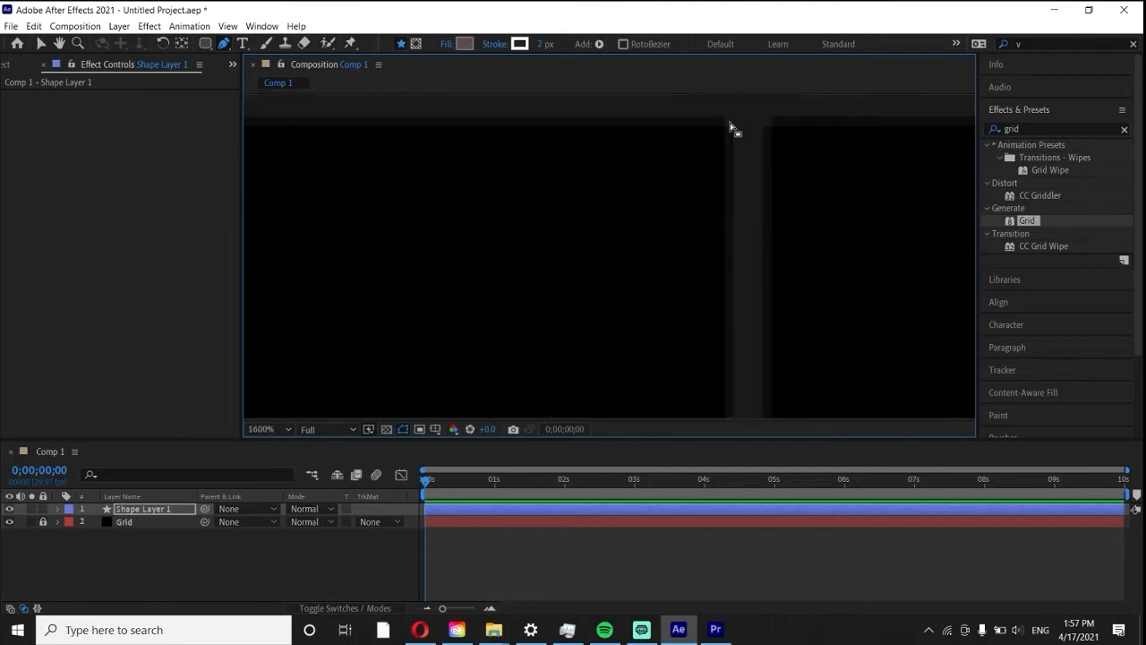
Step: Add the mirrored upper-right and right corners on the grid intersections and close the diamond outline
left_click(730, 126)
scroll(716, 206, "down", 5)
scroll(729, 261, "up", 5)
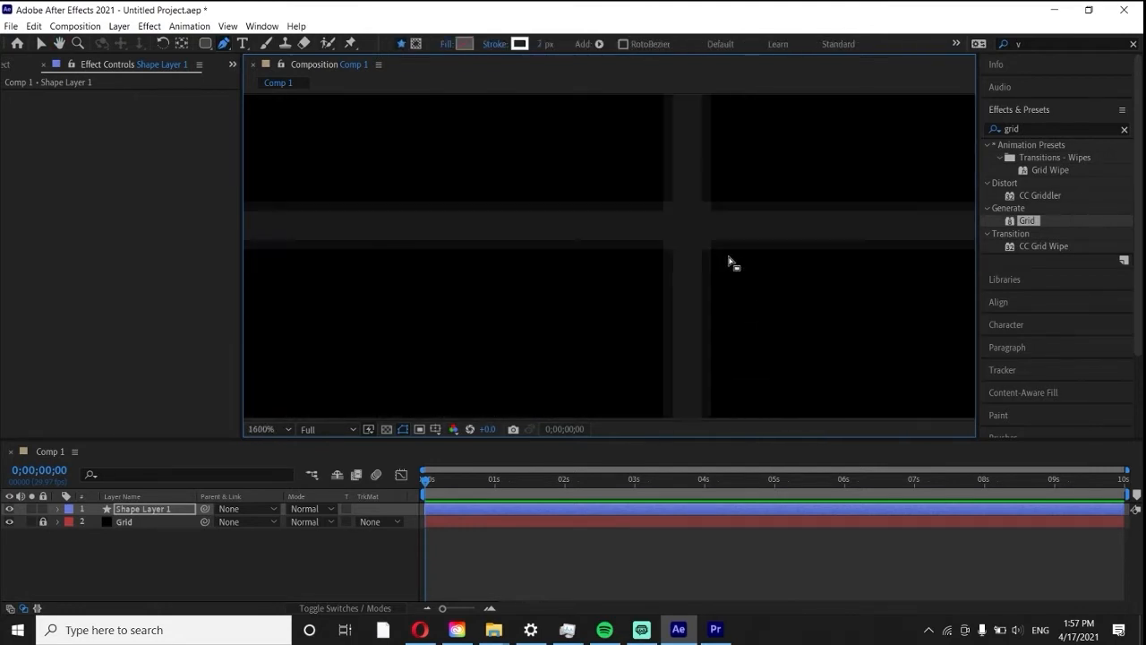
left_click(686, 224)
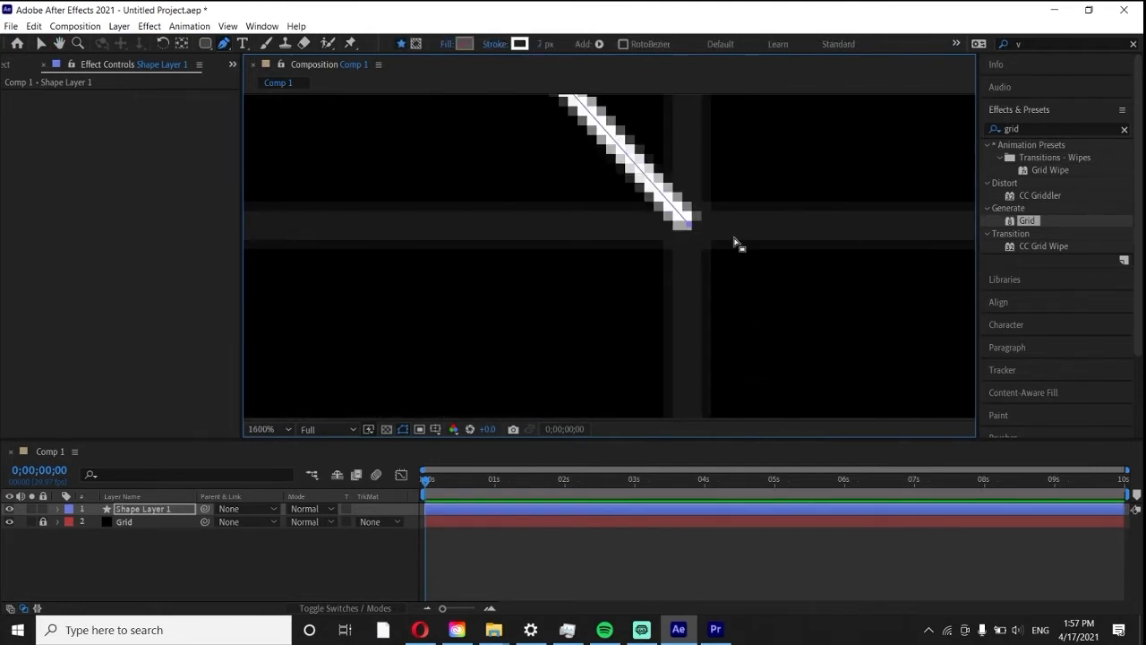
scroll(734, 243, "down", 5)
left_click(775, 190)
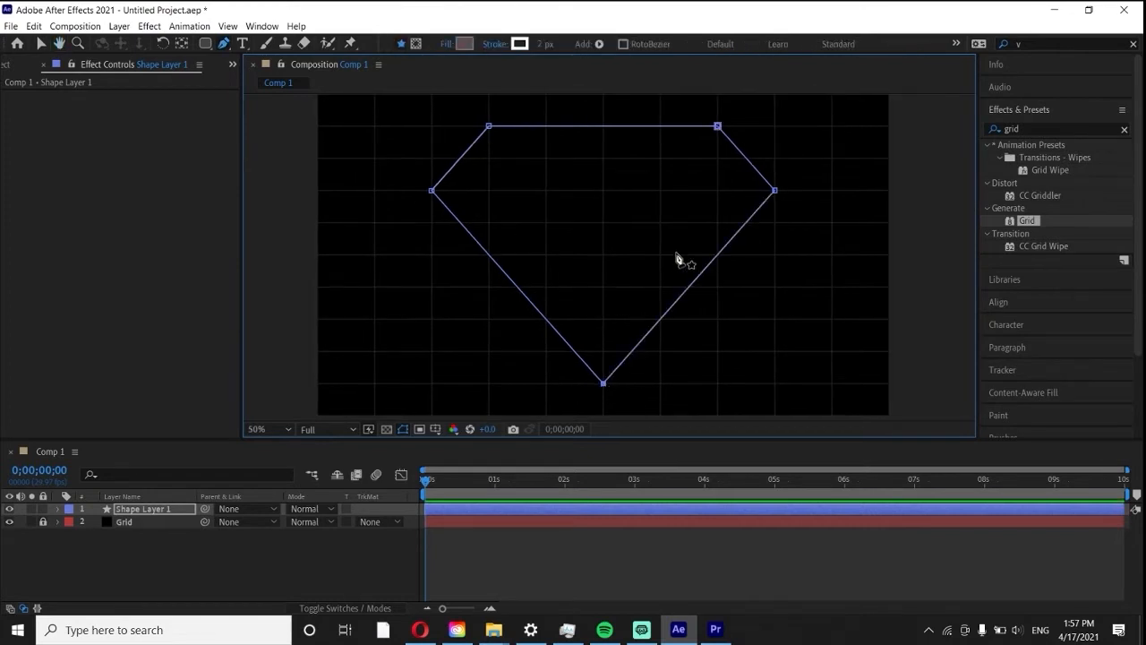
Step: Rename the new shape layer as Diamond
right_click(140, 512)
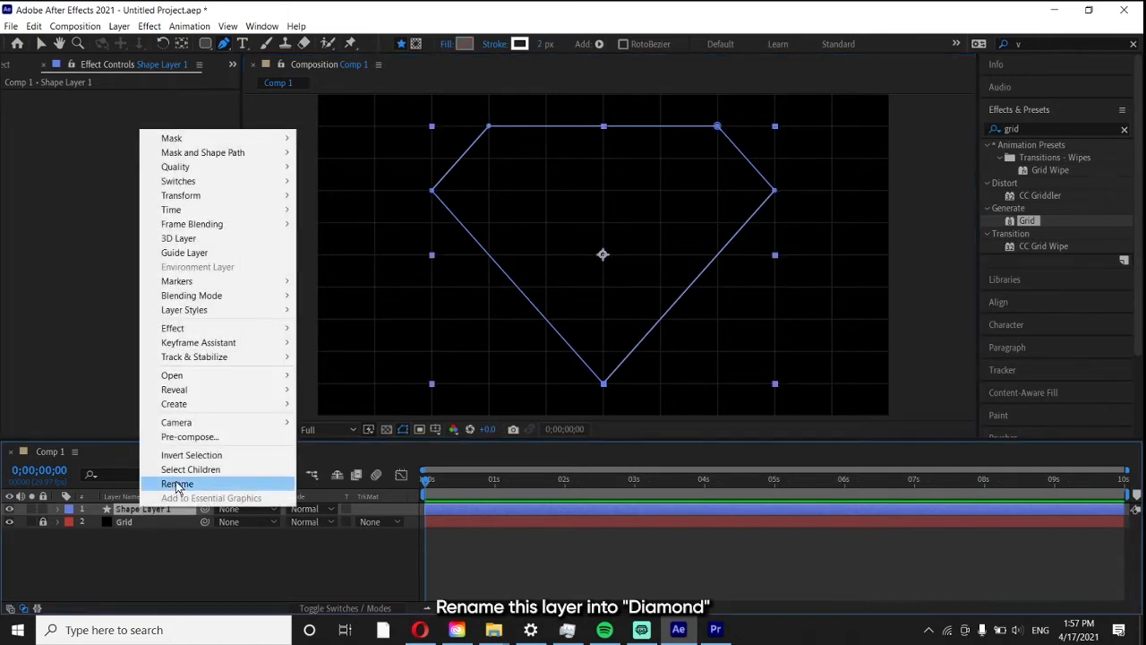
left_click(175, 491)
type("Diamond")
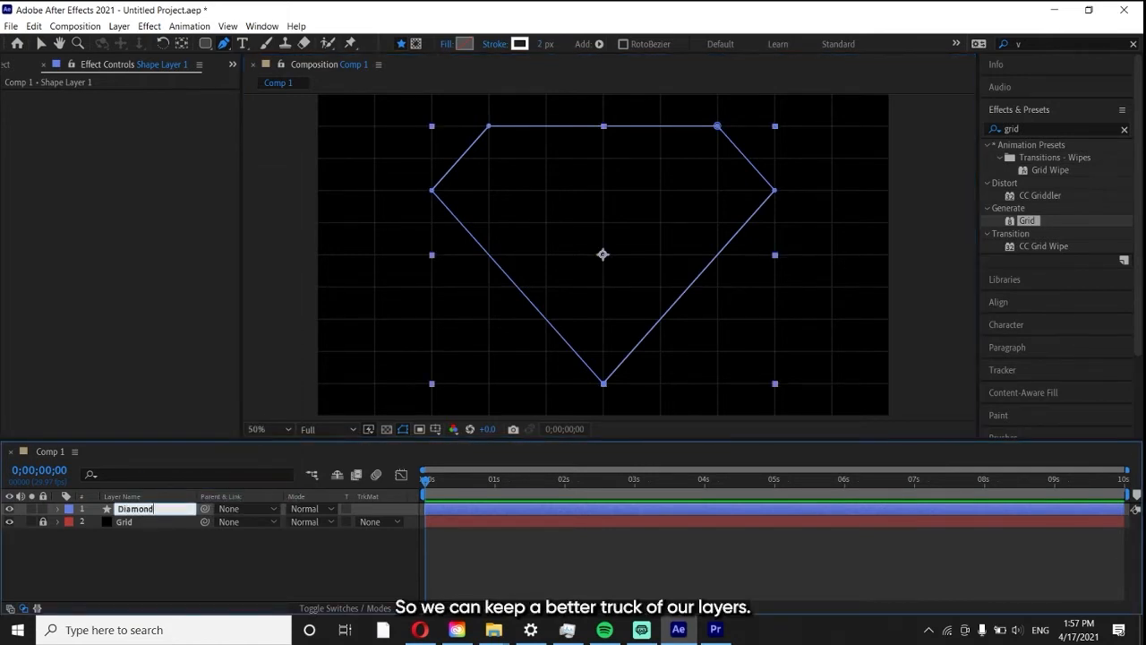
left_click(172, 532)
left_click(169, 509)
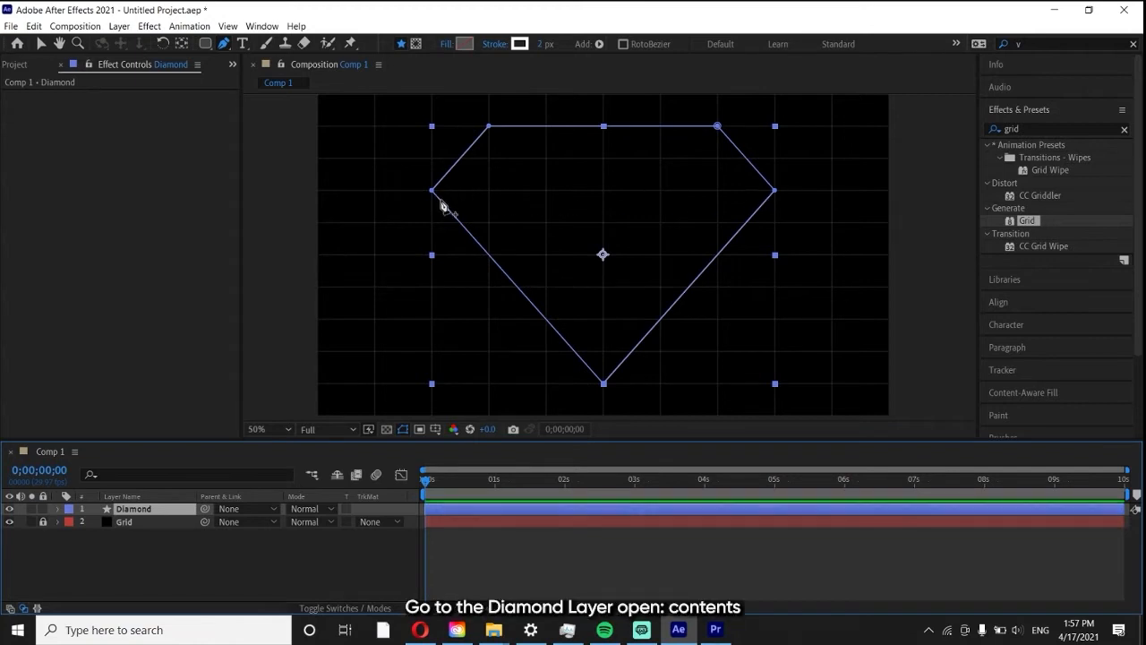
Step: Add a second path to Shape 1 in the Diamond layer's contents and hide the original Path 1
left_click(57, 509)
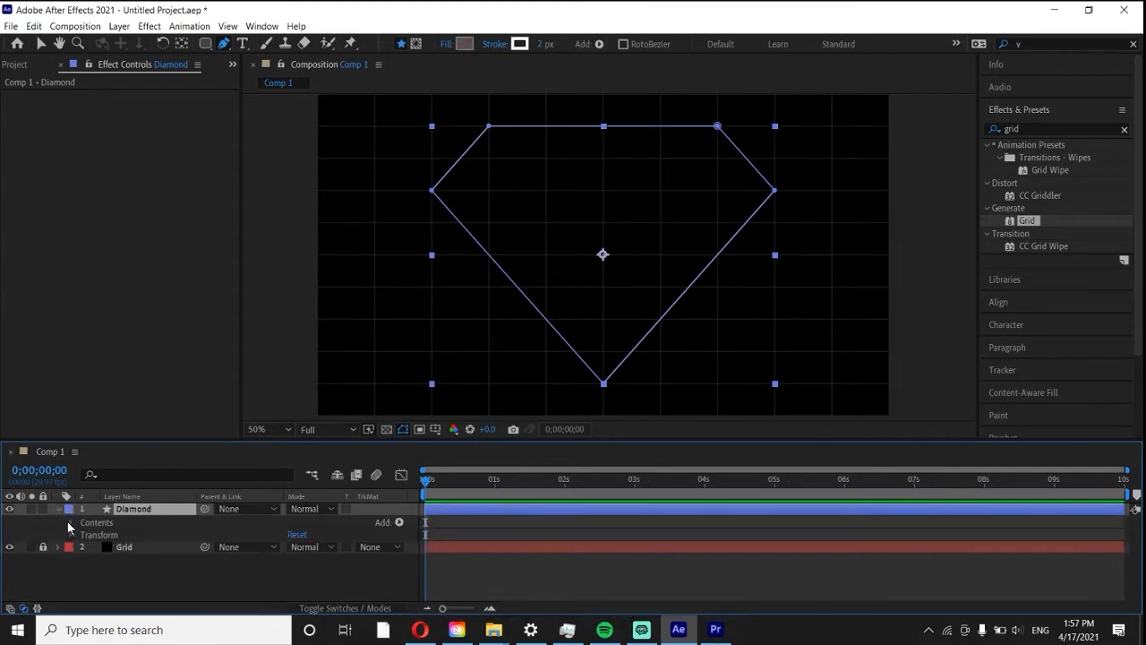
left_click(71, 522)
left_click(103, 535)
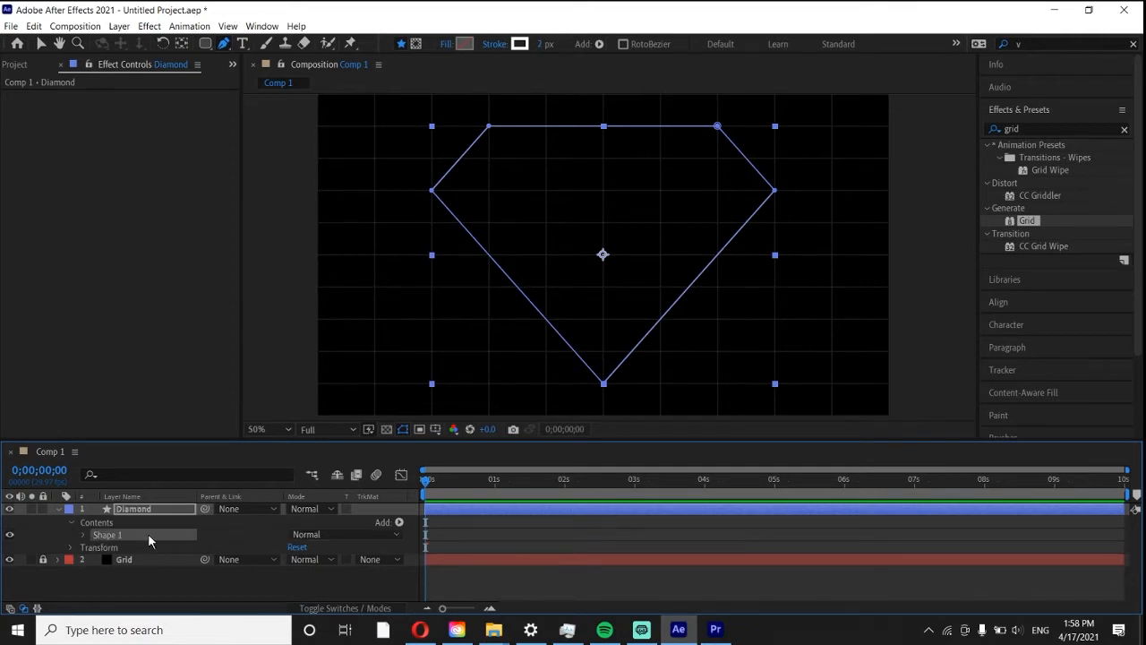
left_click(399, 522)
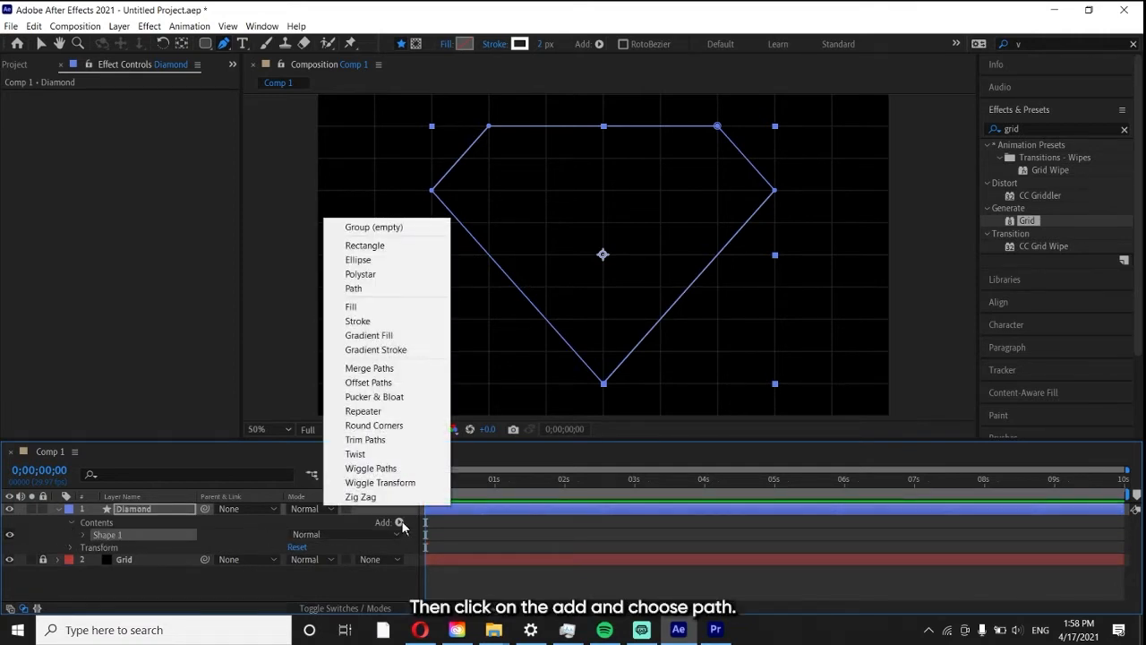
left_click(390, 288)
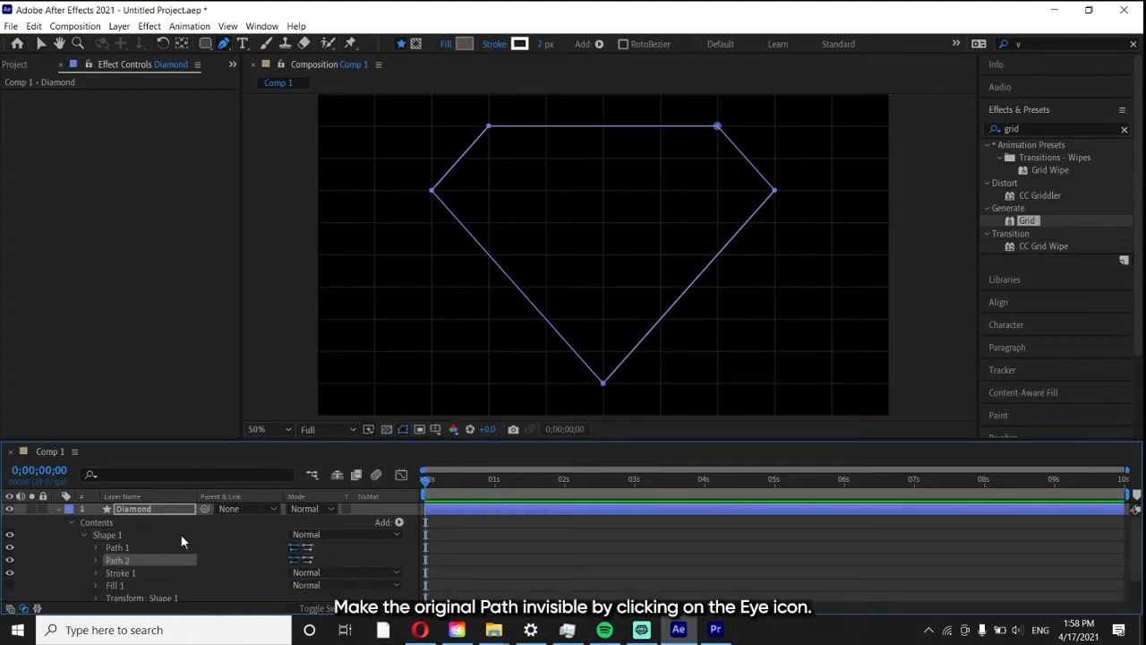
left_click(11, 547)
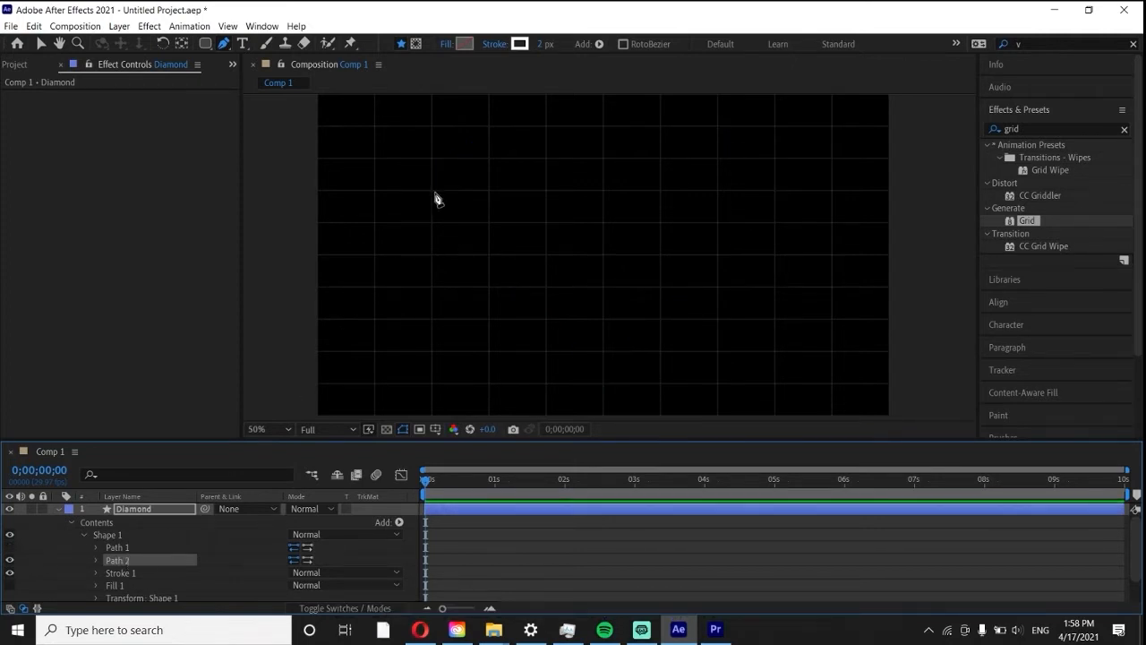
Step: Draw Path 2 as a horizontal line on the third grid line from the top, from three columns left to three columns right of centre
scroll(430, 197, "up", 6)
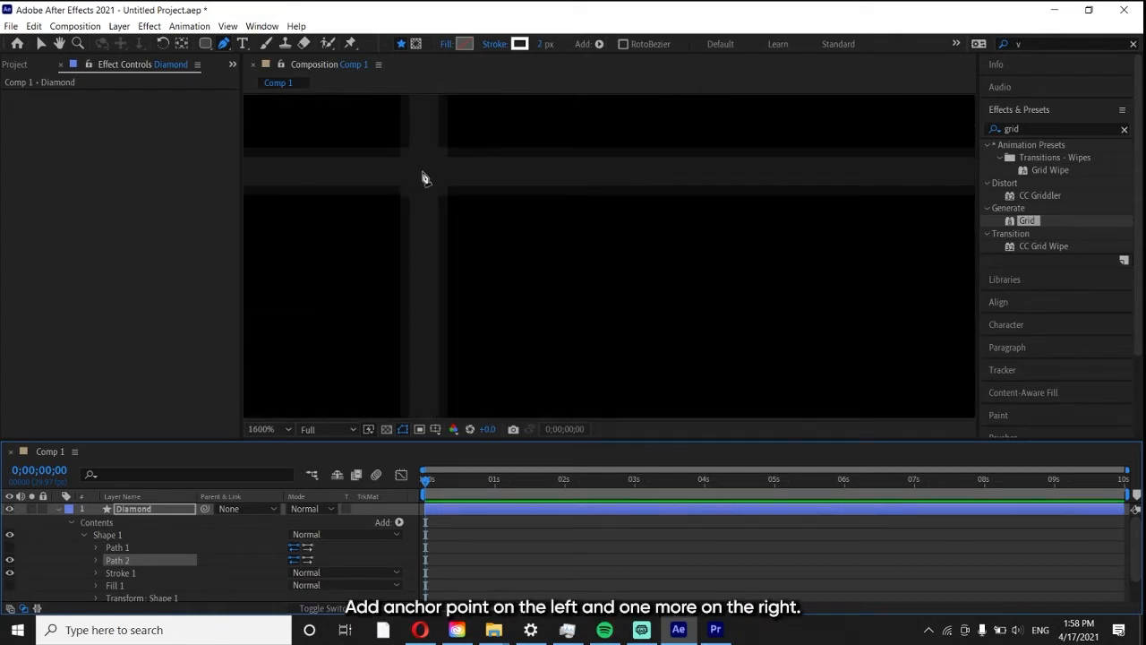
left_click(423, 171)
scroll(461, 254, "down", 6)
scroll(810, 255, "up", 6)
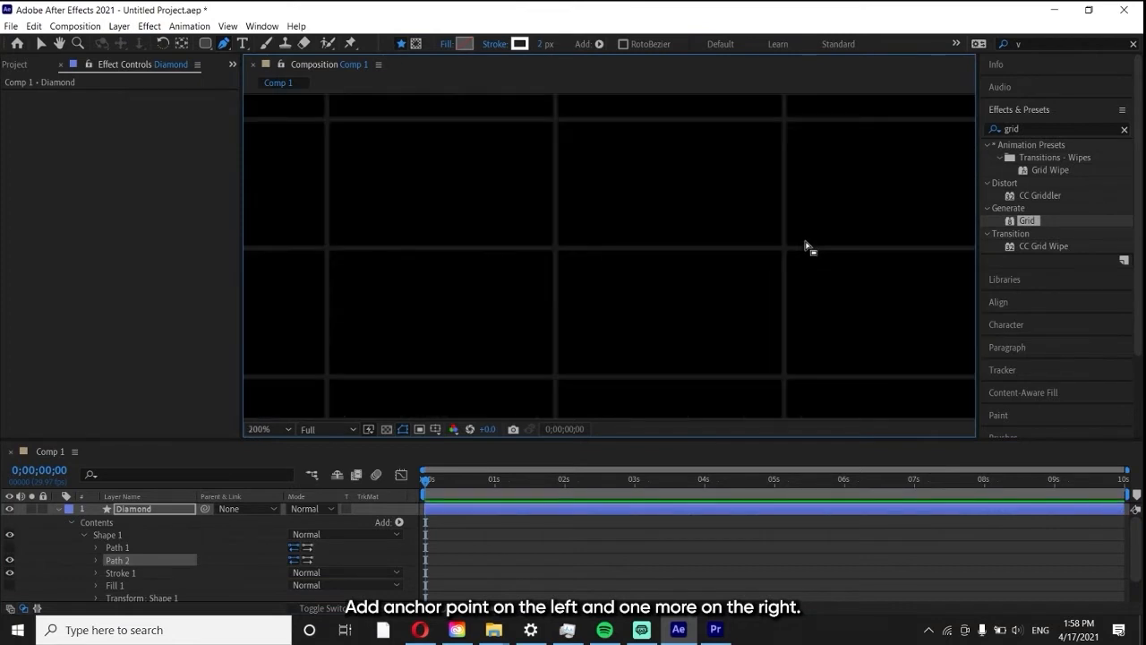
left_click(681, 291)
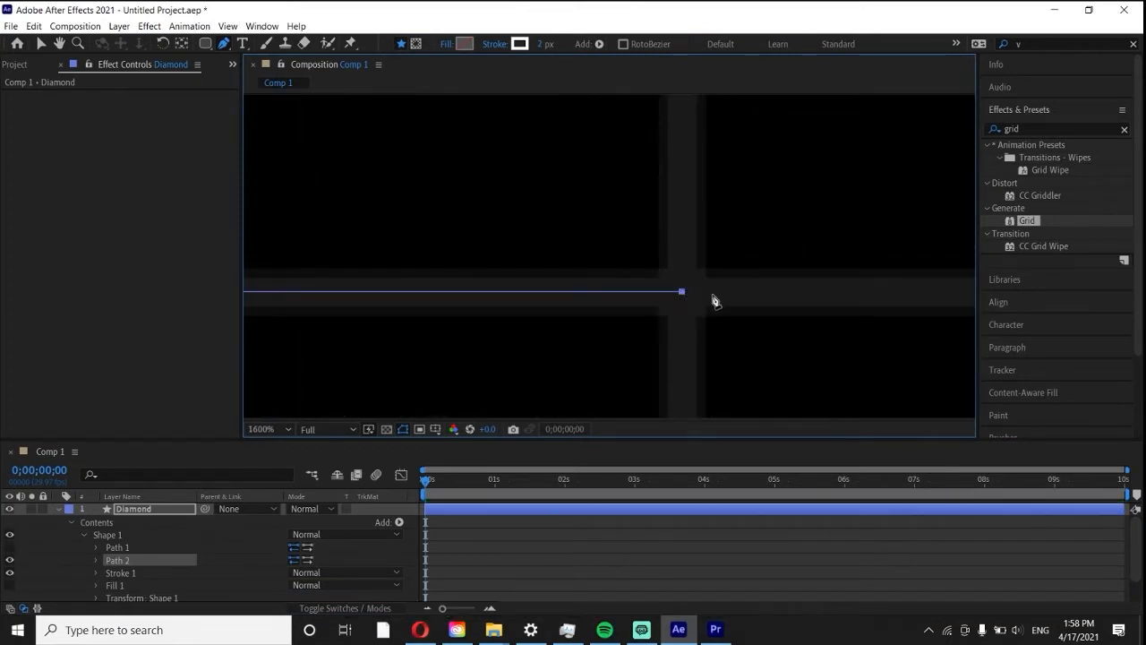
scroll(704, 310, "down", 6)
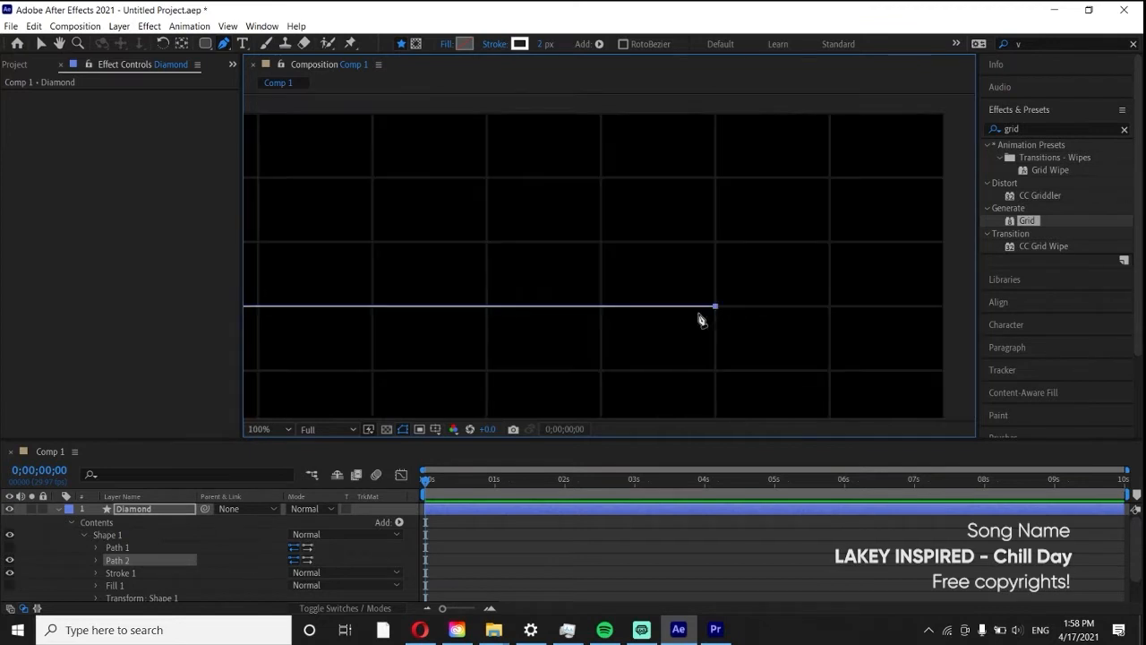
key("space")
left_click_drag(701, 320, 765, 199)
Step: Make the original Path 1 visible again, deselect the paths and collapse the Diamond layer
left_click(10, 547)
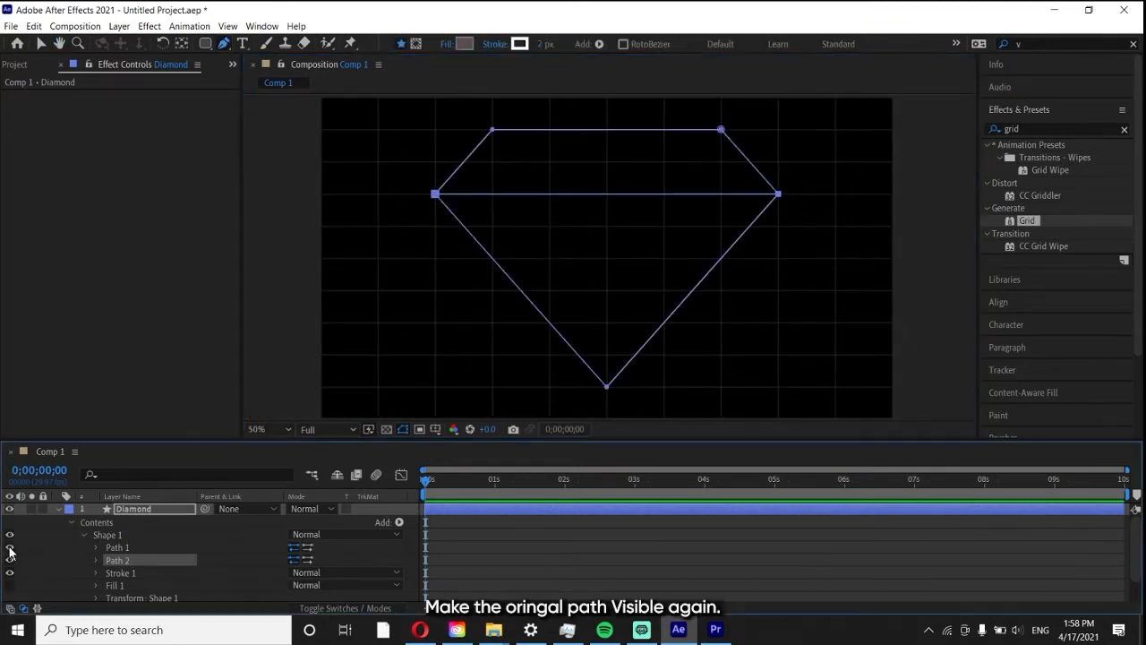
key("v")
left_click(372, 326)
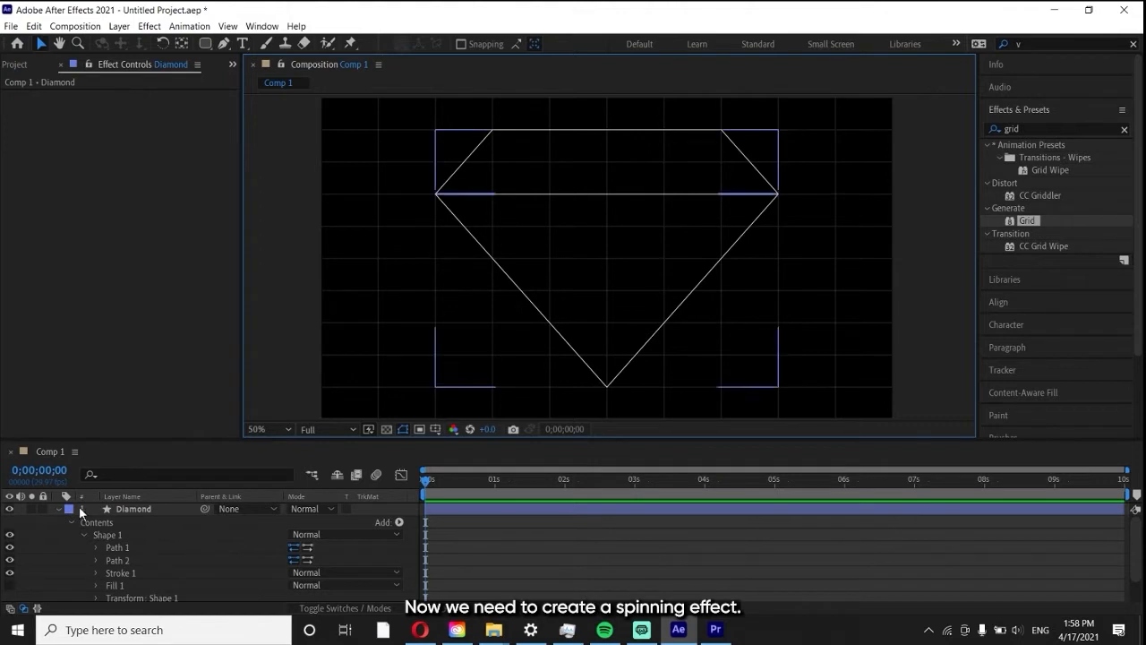
left_click(59, 508)
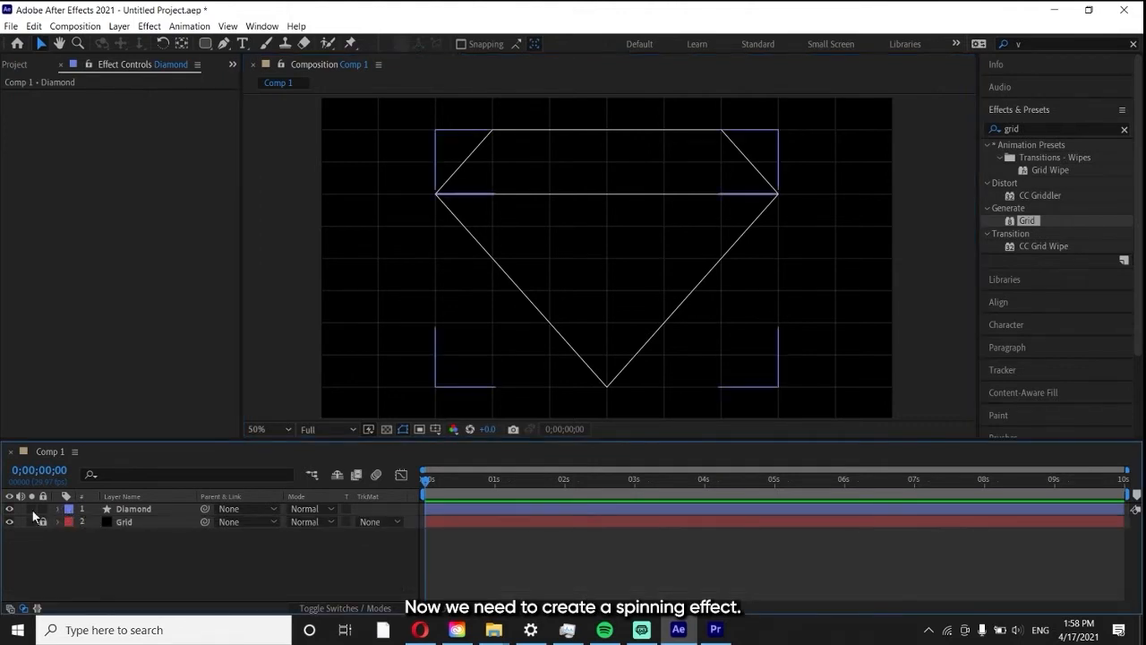
left_click(42, 521)
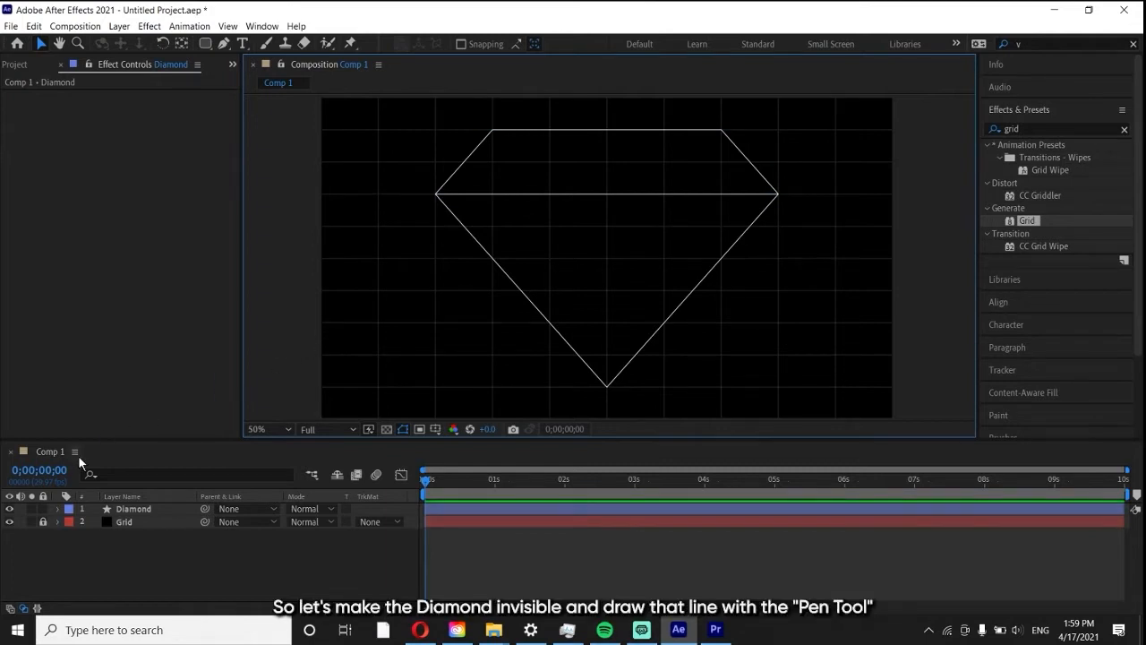
Step: Hide the Diamond layer and start a new pen path in a separate shape layer at the diamond's bottom tip on the centre column
left_click(10, 508)
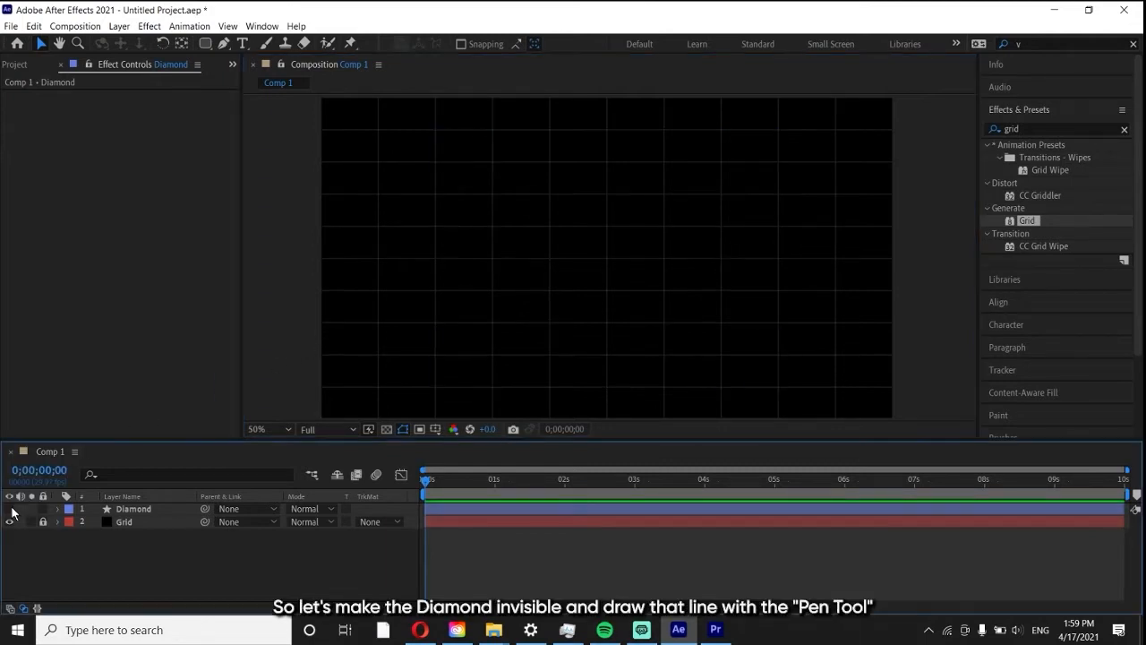
left_click(223, 43)
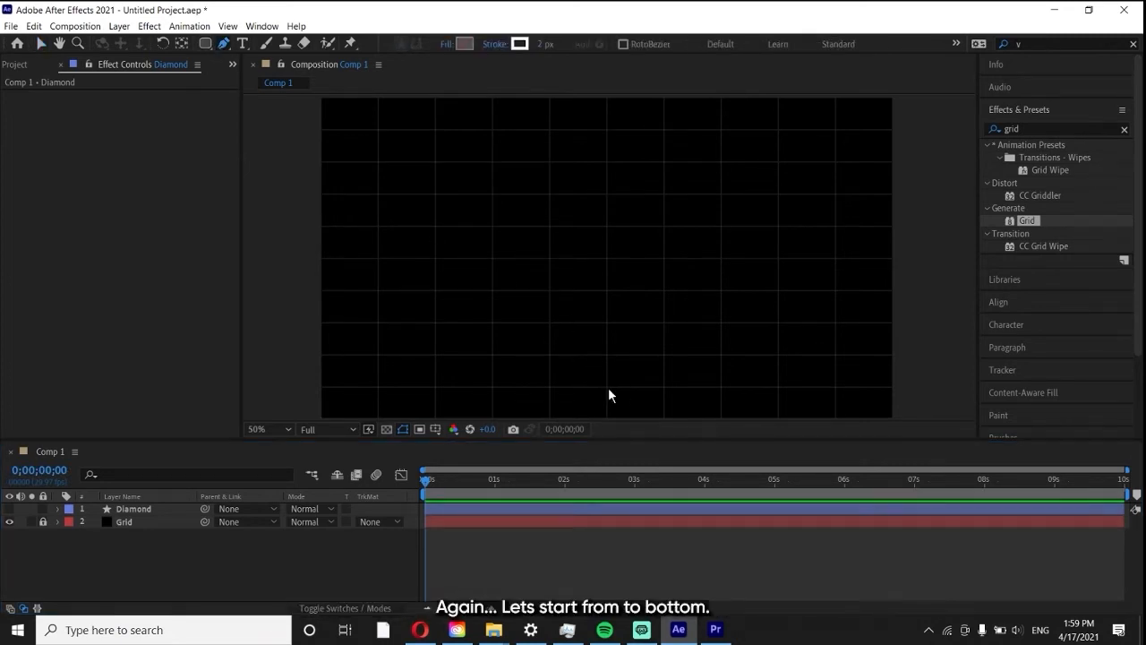
scroll(608, 395, "up", 8)
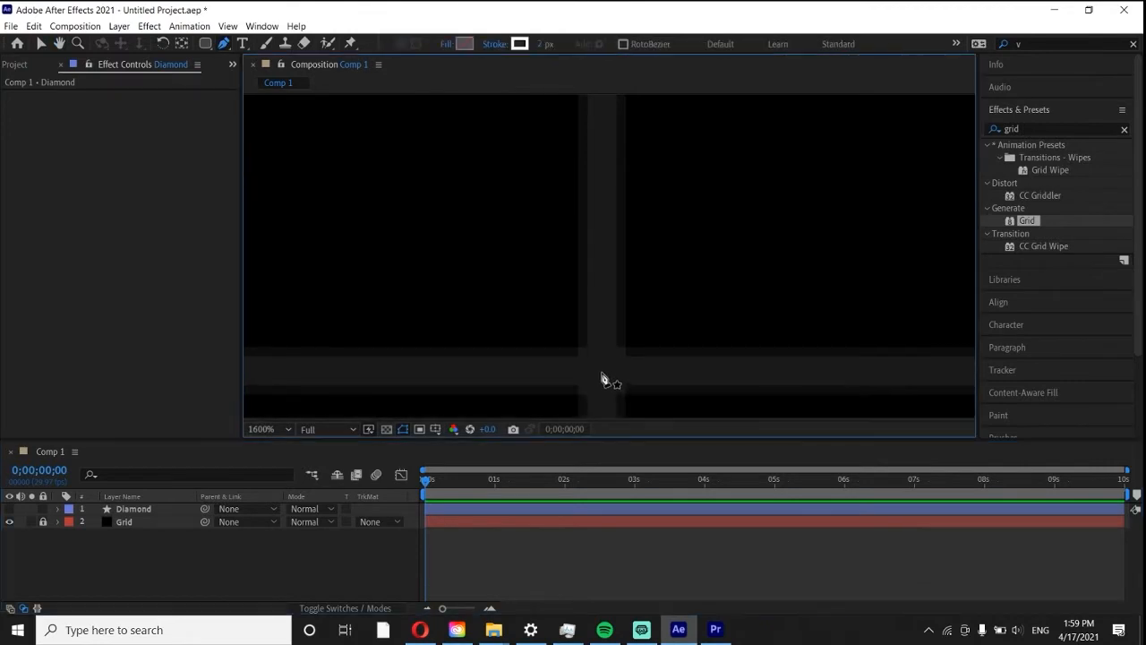
left_click(602, 376)
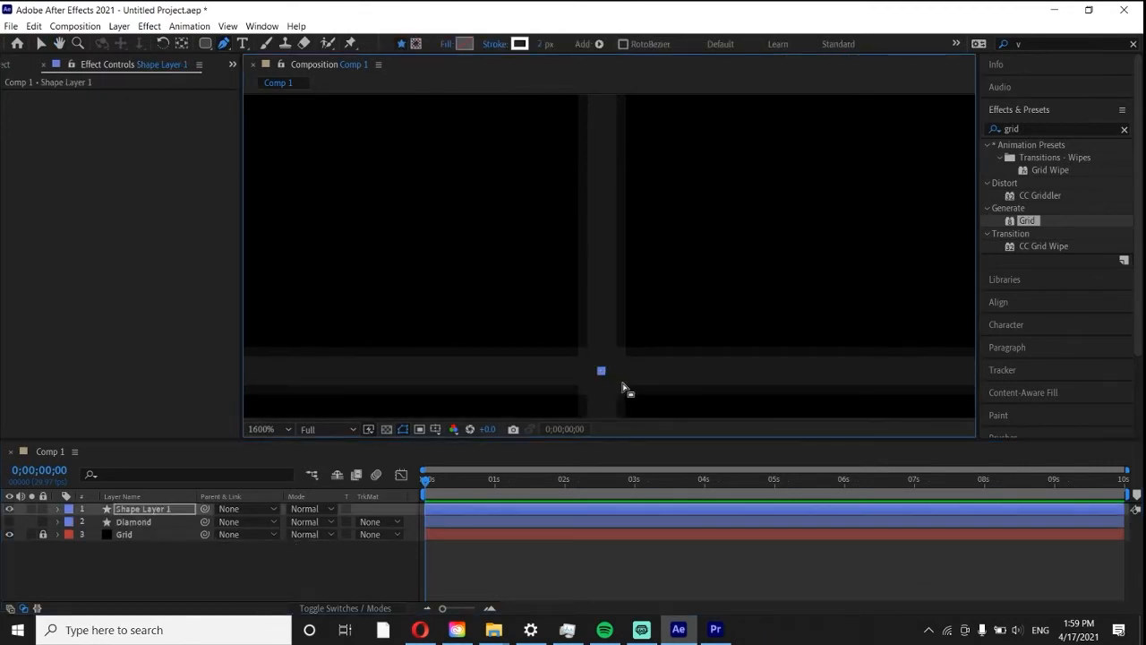
scroll(617, 385, "down", 8)
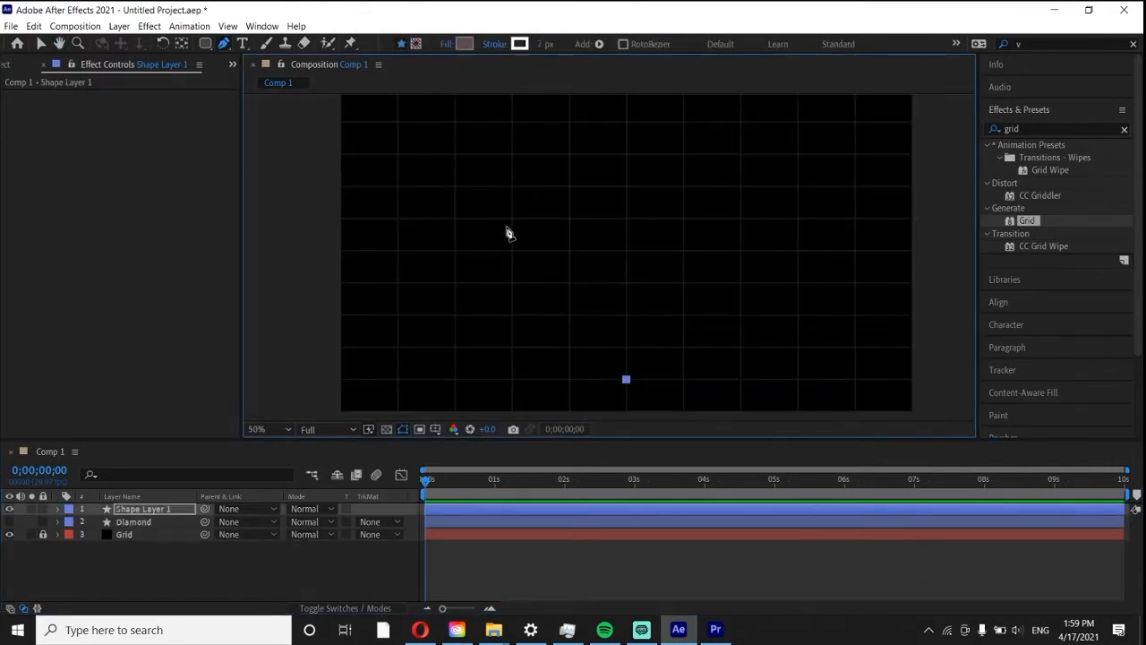
Step: Continue the path to the diamond's left corner three columns left of centre, ending at the upper-left corner on the top grid line
scroll(457, 190, "up", 8)
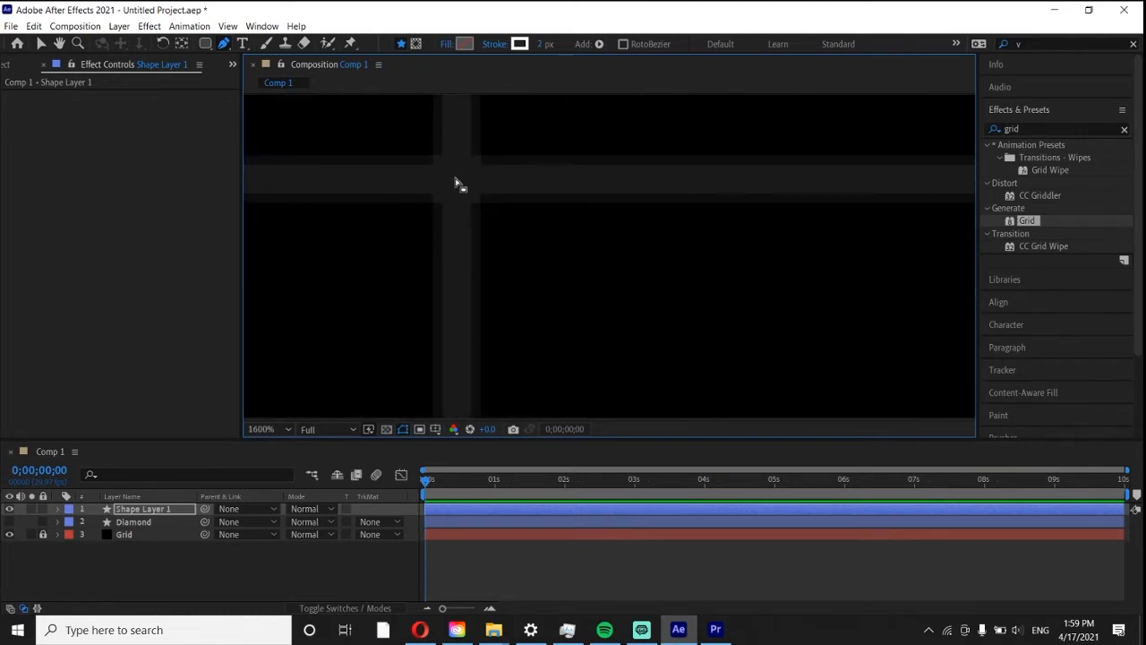
left_click(457, 184)
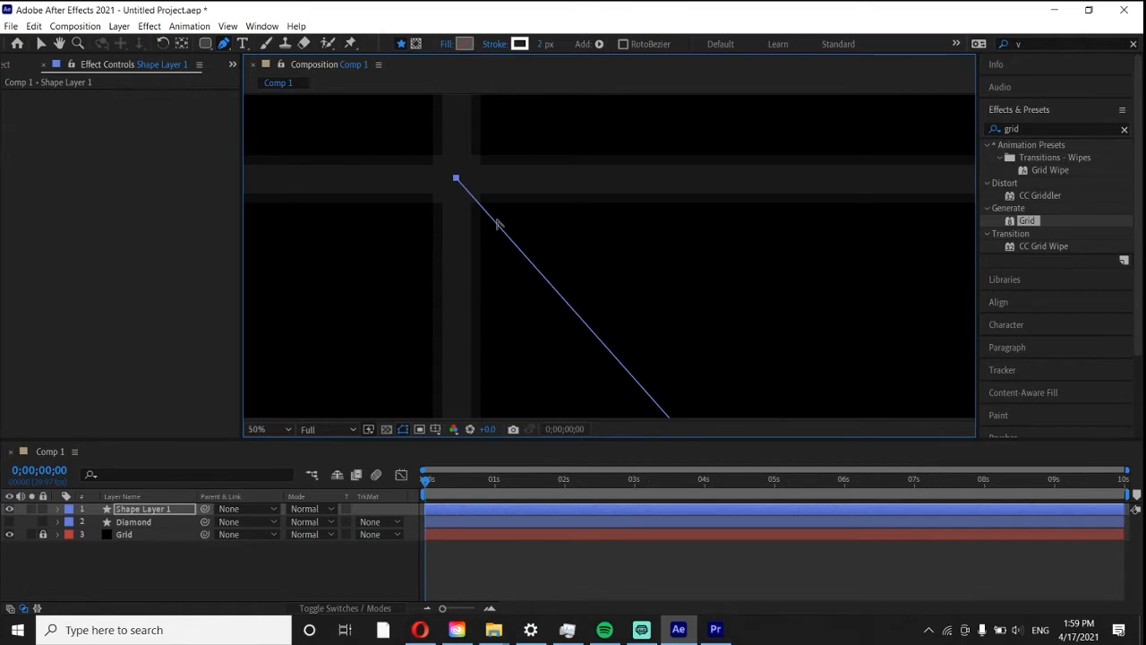
scroll(493, 225, "down", 6)
scroll(552, 161, "up", 6)
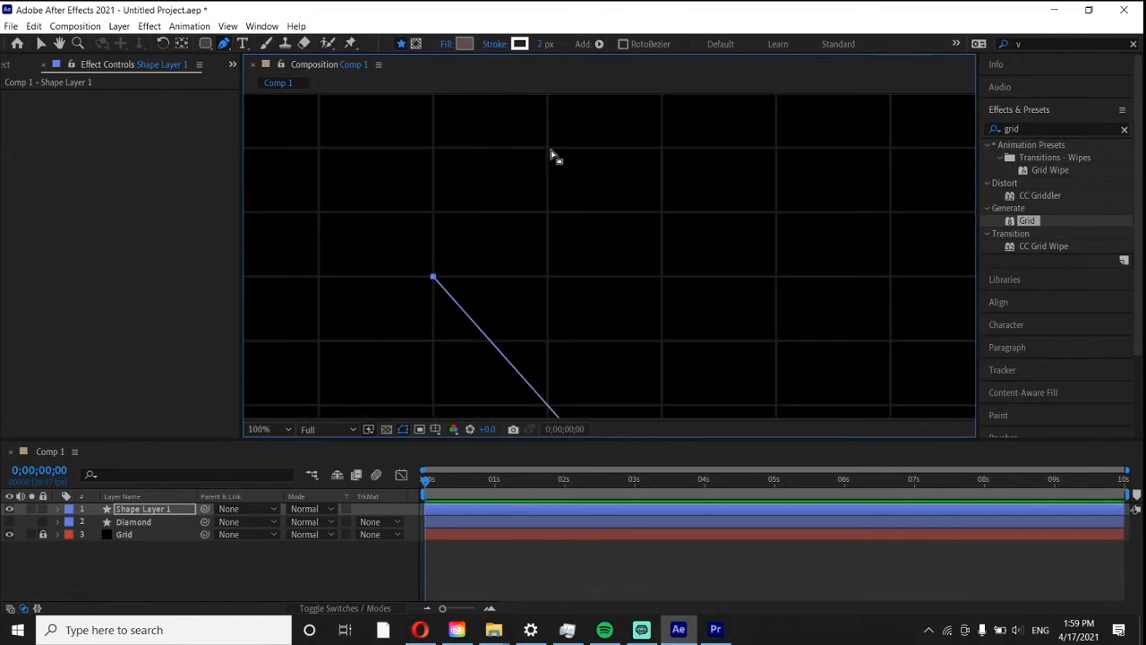
scroll(550, 150, "up", 1)
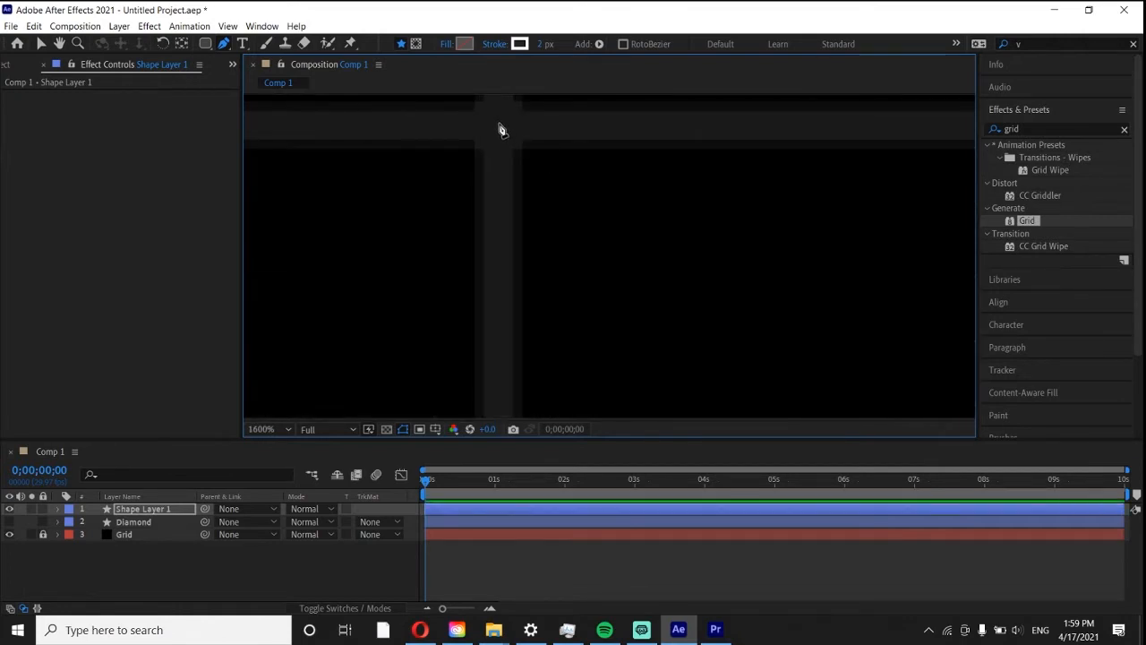
left_click(499, 127)
scroll(621, 220, "down", 3)
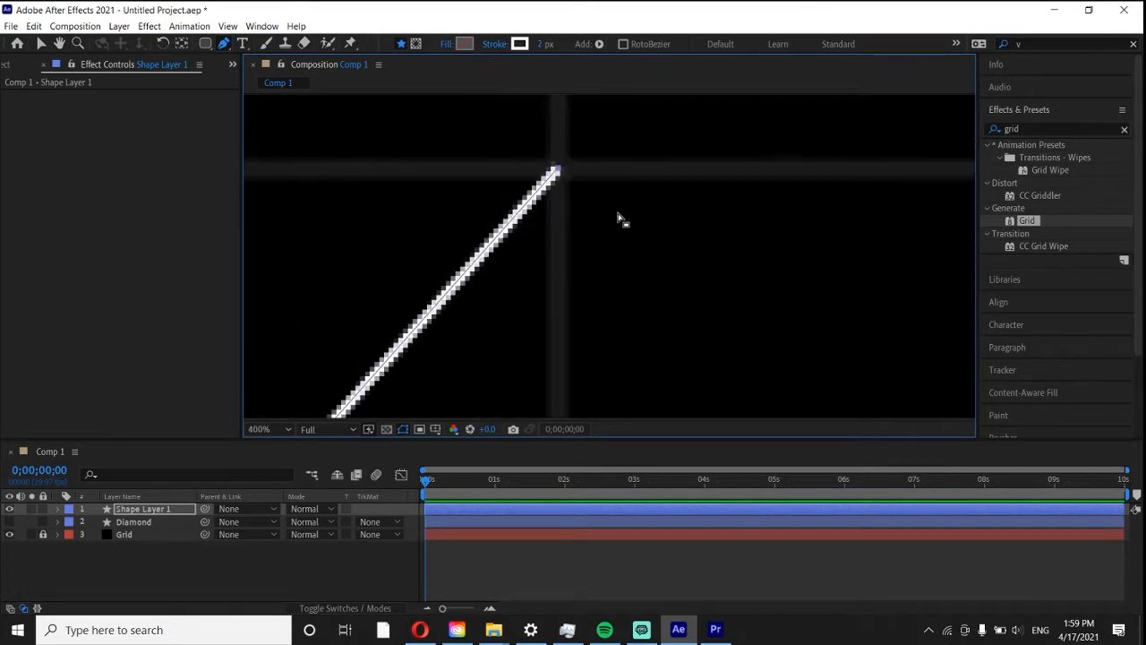
scroll(645, 260, "down", 1)
left_click_drag(688, 302, 528, 192)
scroll(706, 273, "down", 2)
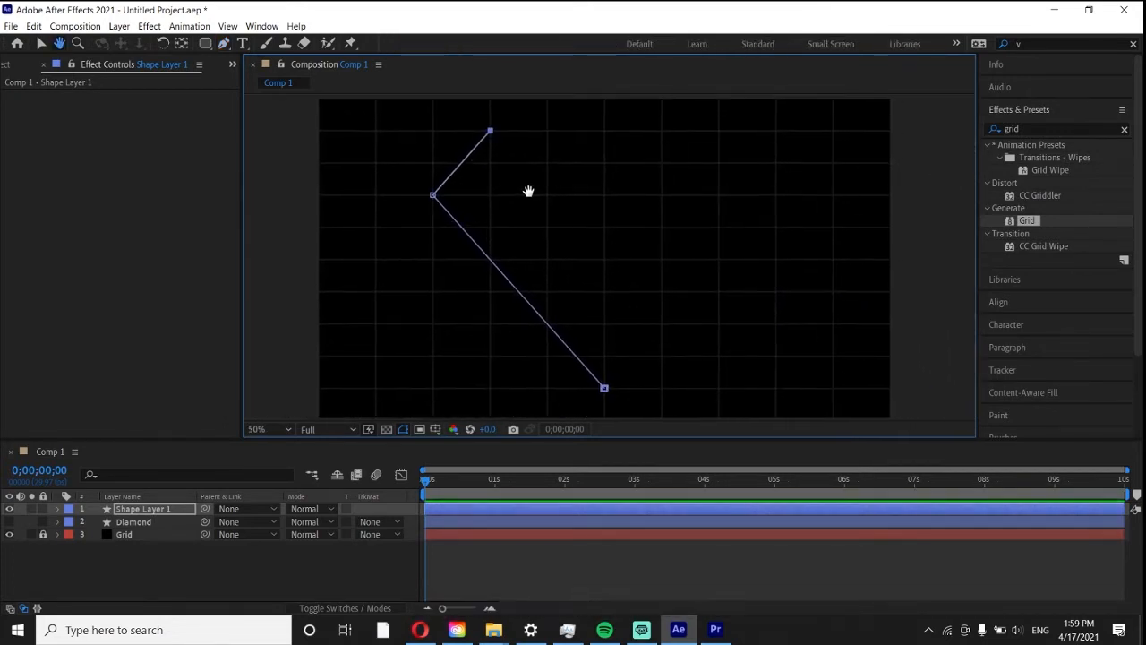
Step: Rename the new shape layer as Spining
key("v")
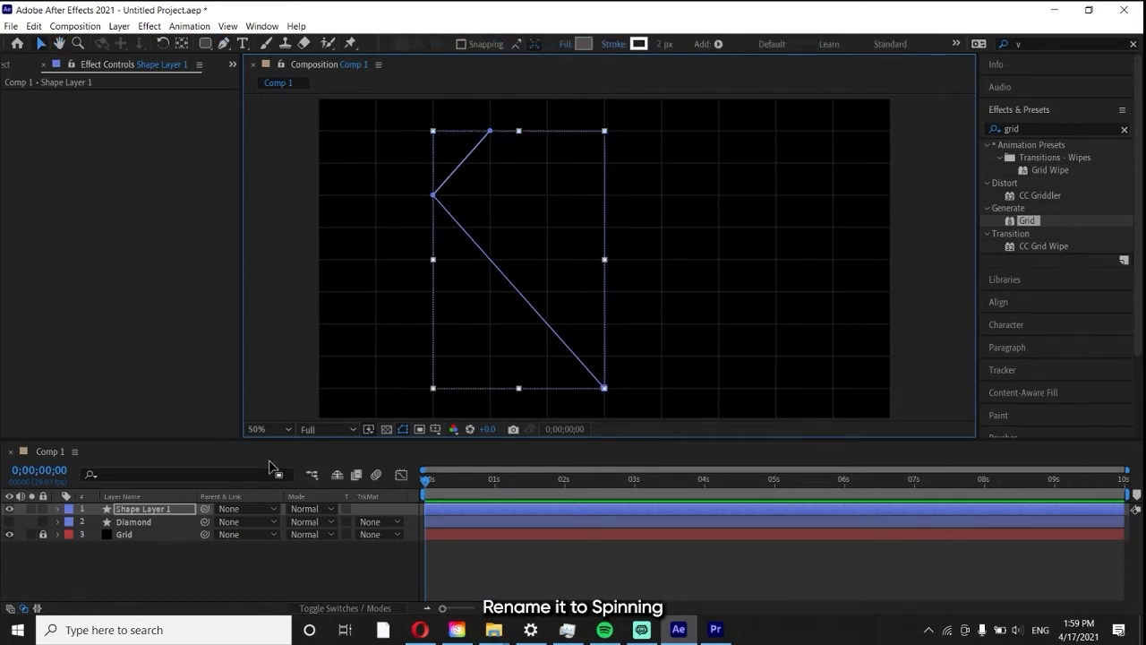
right_click(158, 505)
left_click(190, 488)
type("Spinin")
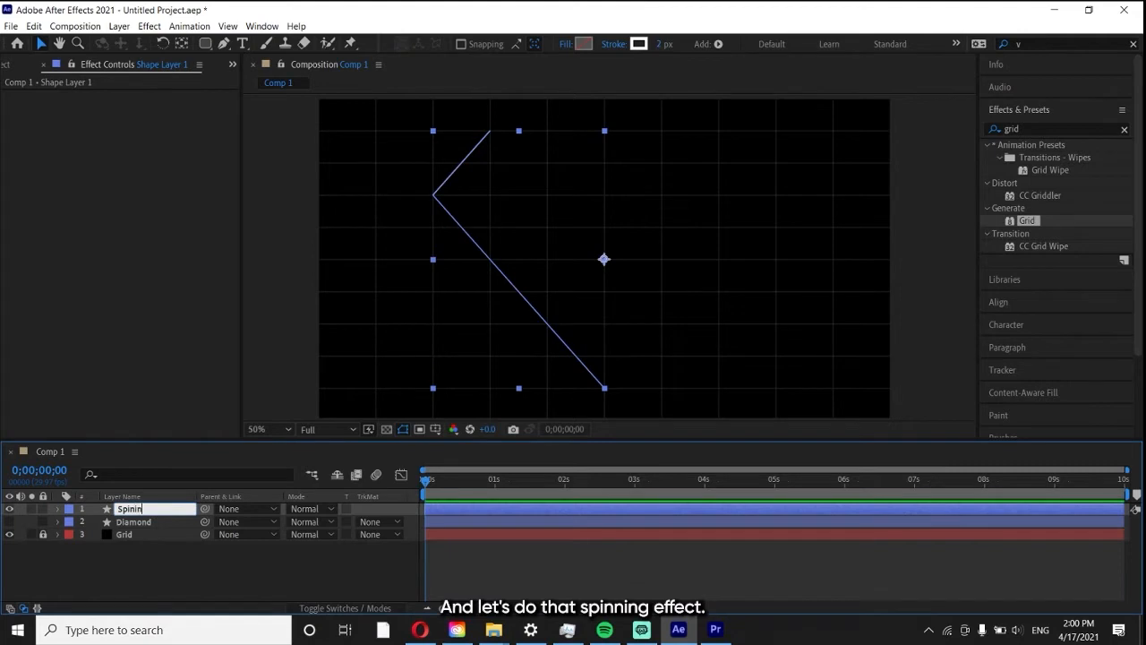
key("Return")
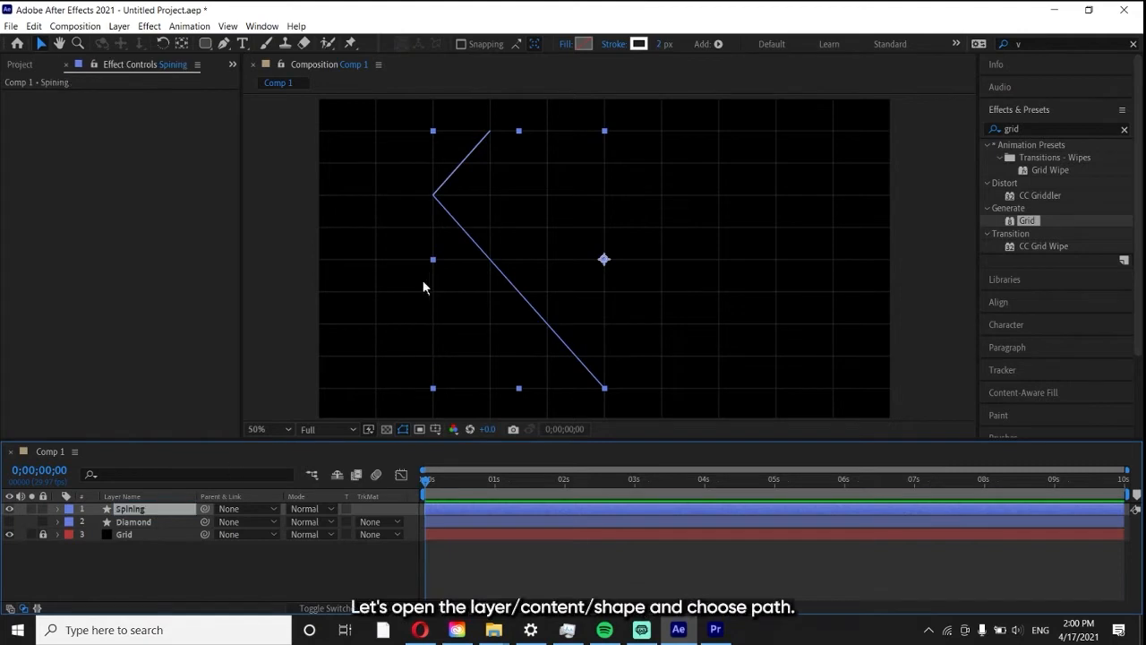
Step: Expand the Spining layer's contents down to Path 1 and set a Path keyframe at 0 seconds
left_click(58, 510)
left_click(70, 523)
left_click(85, 534)
key("g")
left_click(97, 548)
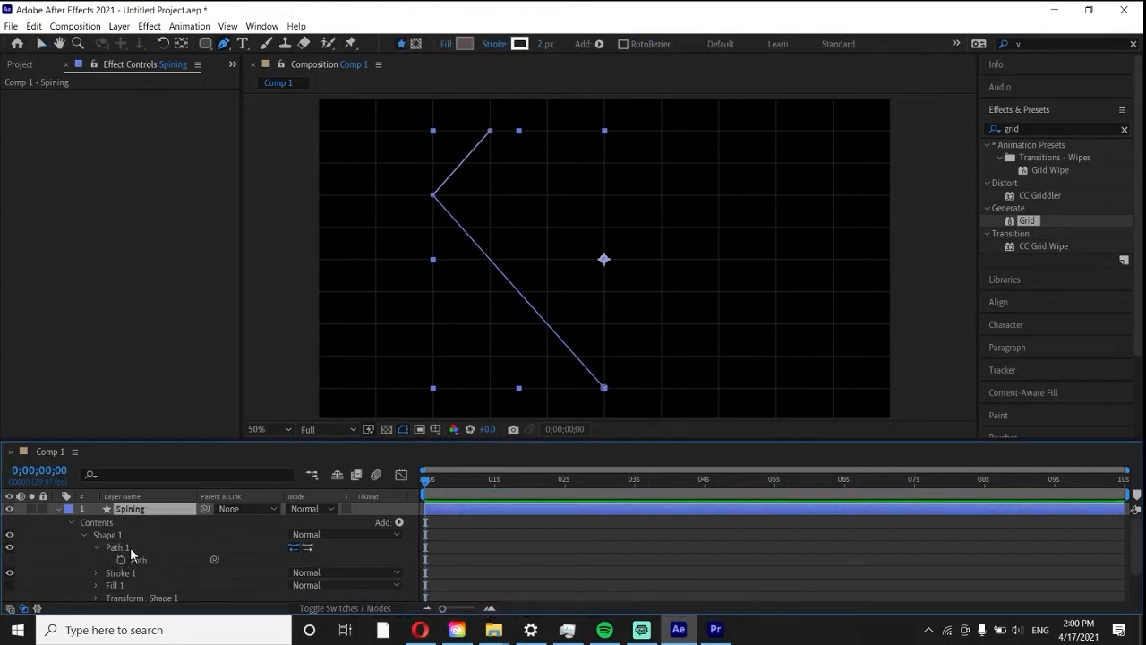
left_click(127, 560)
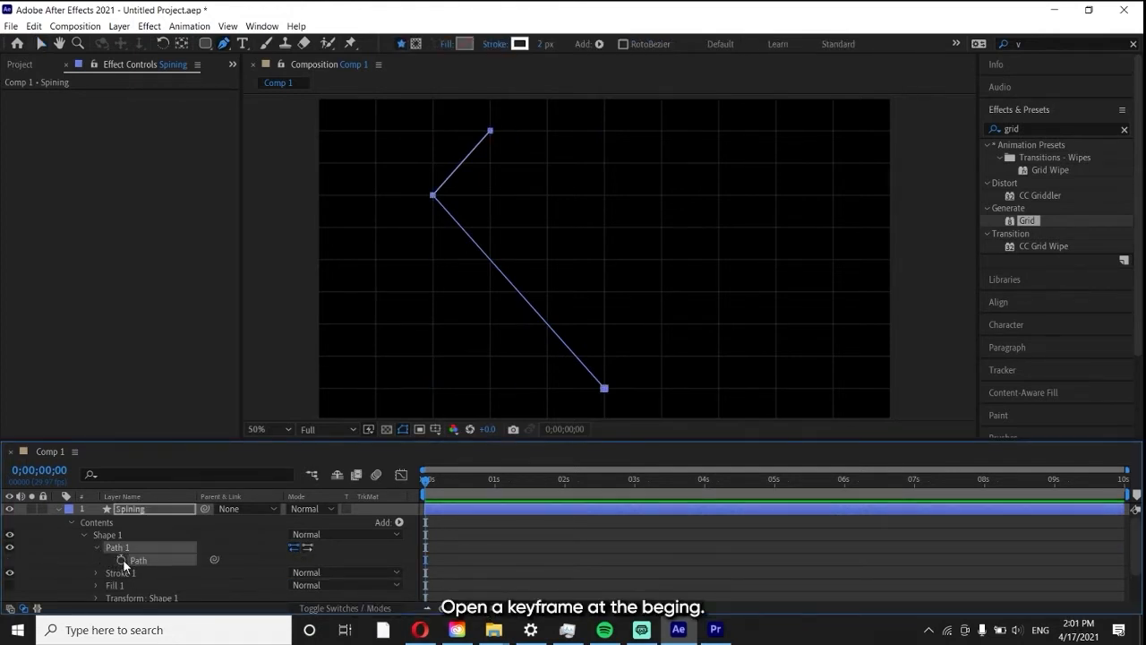
left_click(122, 560)
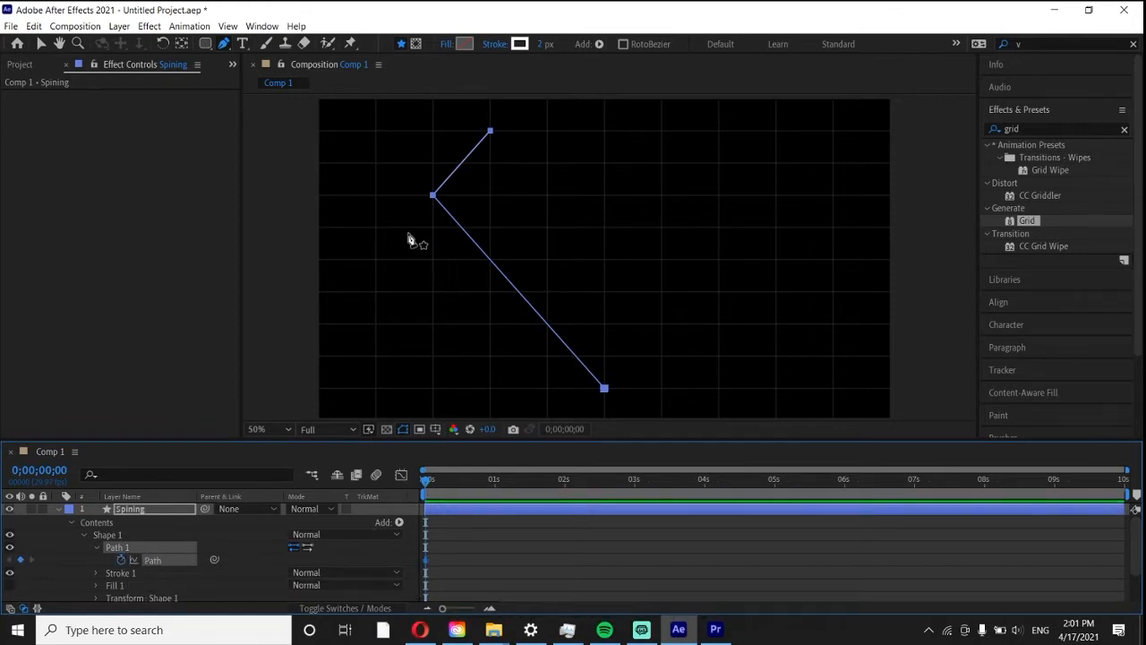
Step: At 3 seconds, move the path's left corner and upper end to their mirrored positions, three and two columns right of centre
left_click(41, 44)
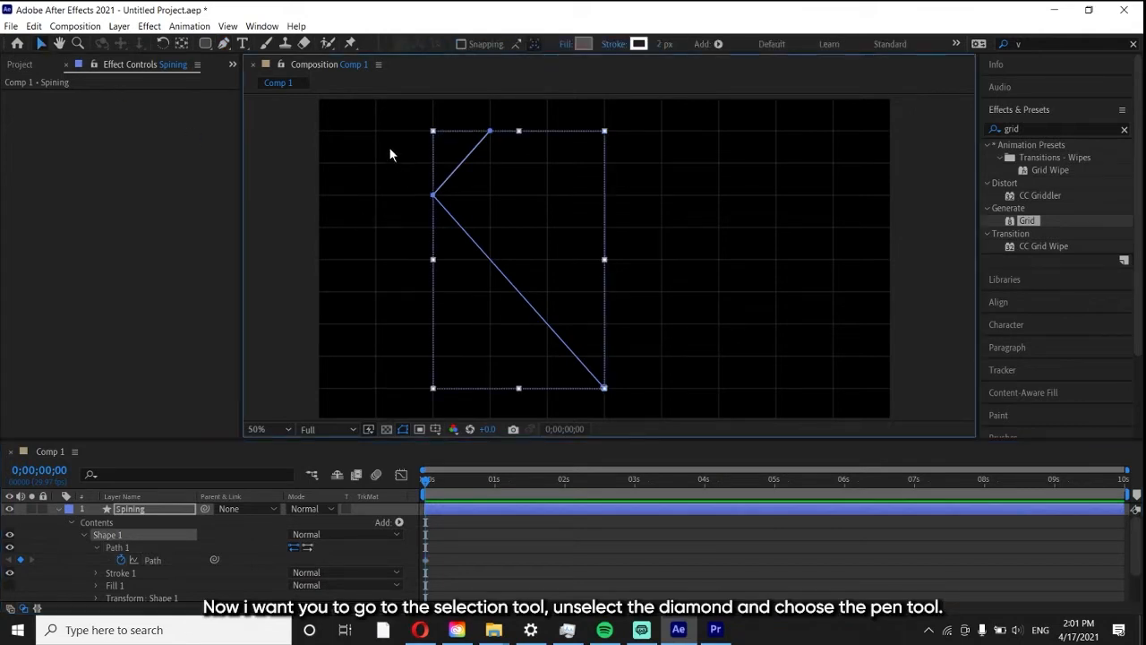
left_click(224, 42)
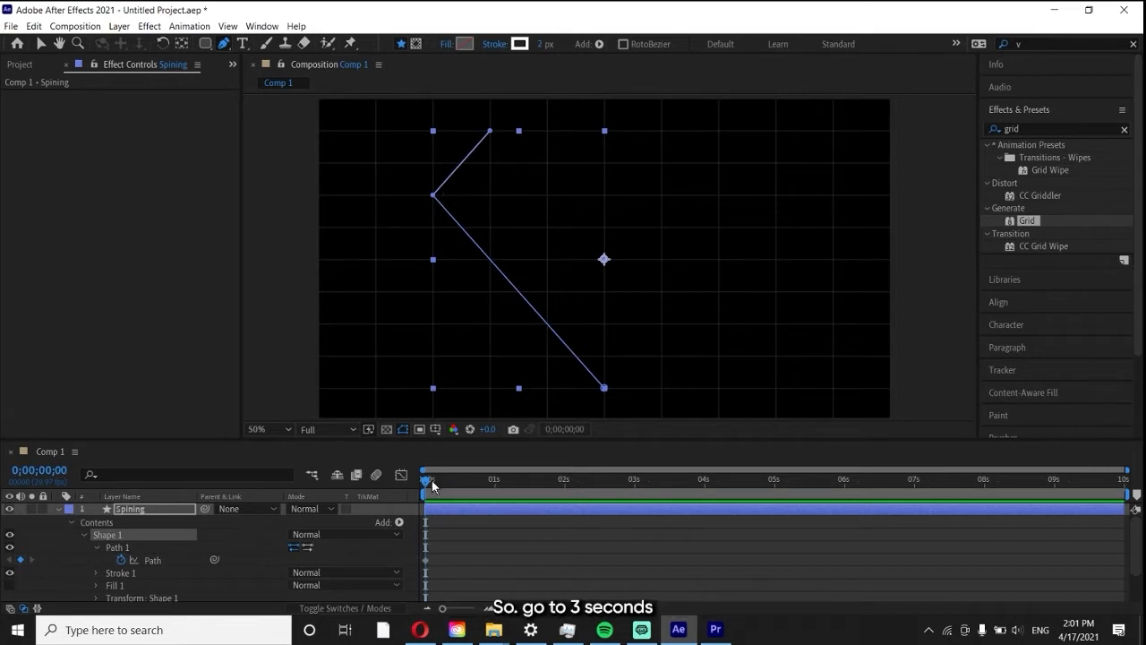
left_click_drag(430, 485, 512, 488)
key("=")
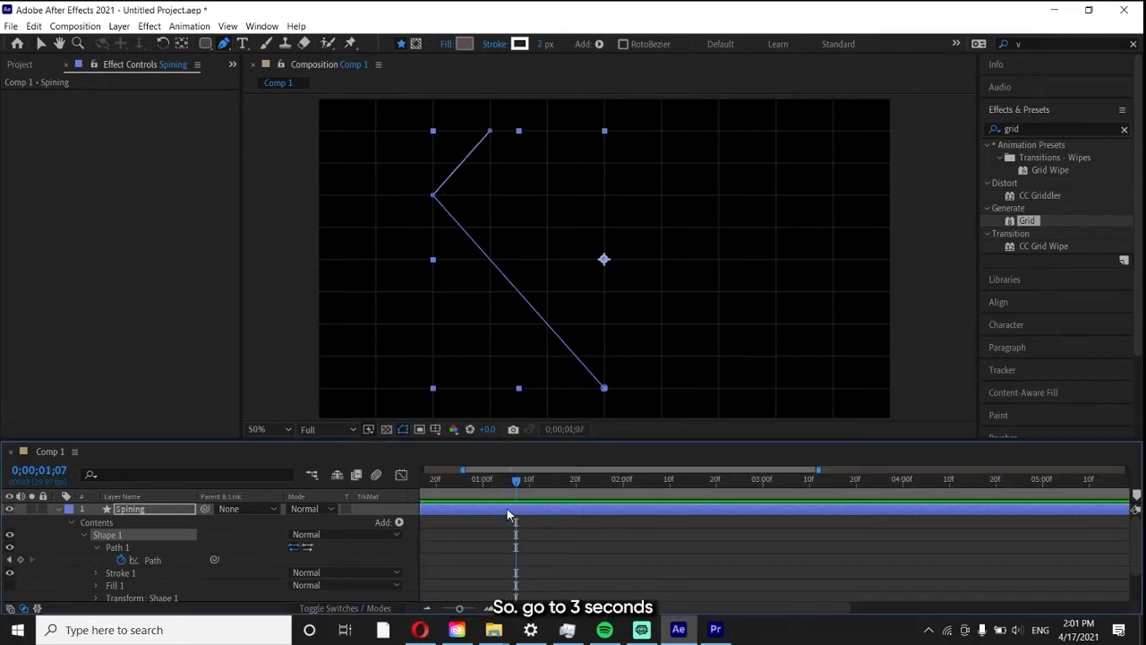
key("minus")
left_click_drag(515, 481, 638, 481)
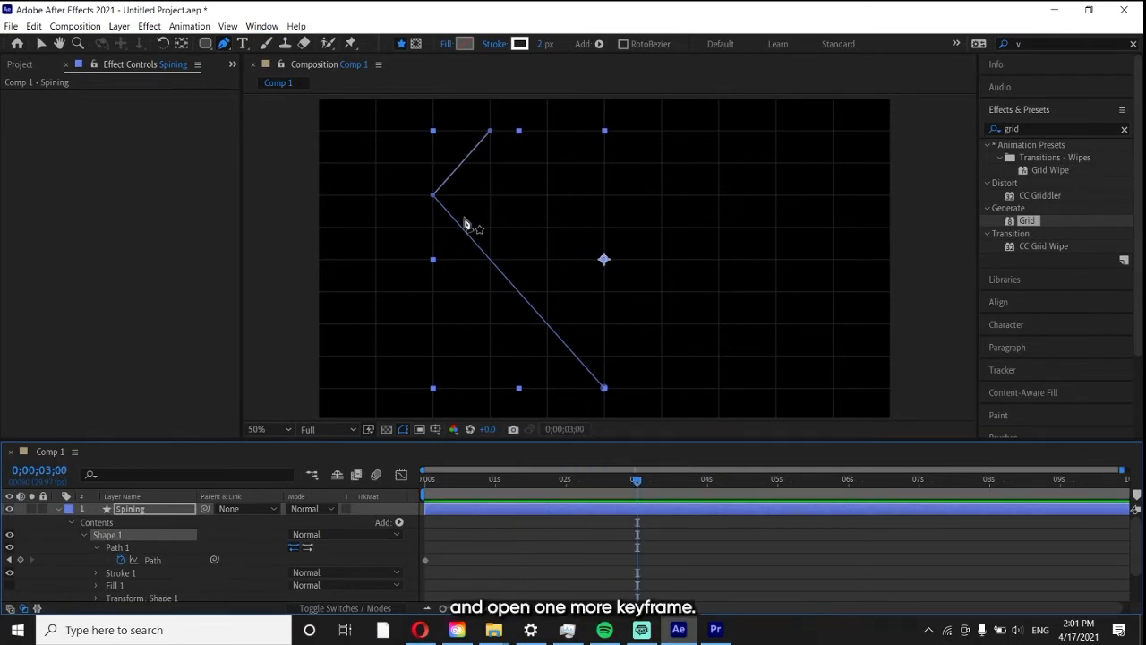
left_click(442, 199)
left_click_drag(443, 197, 777, 205)
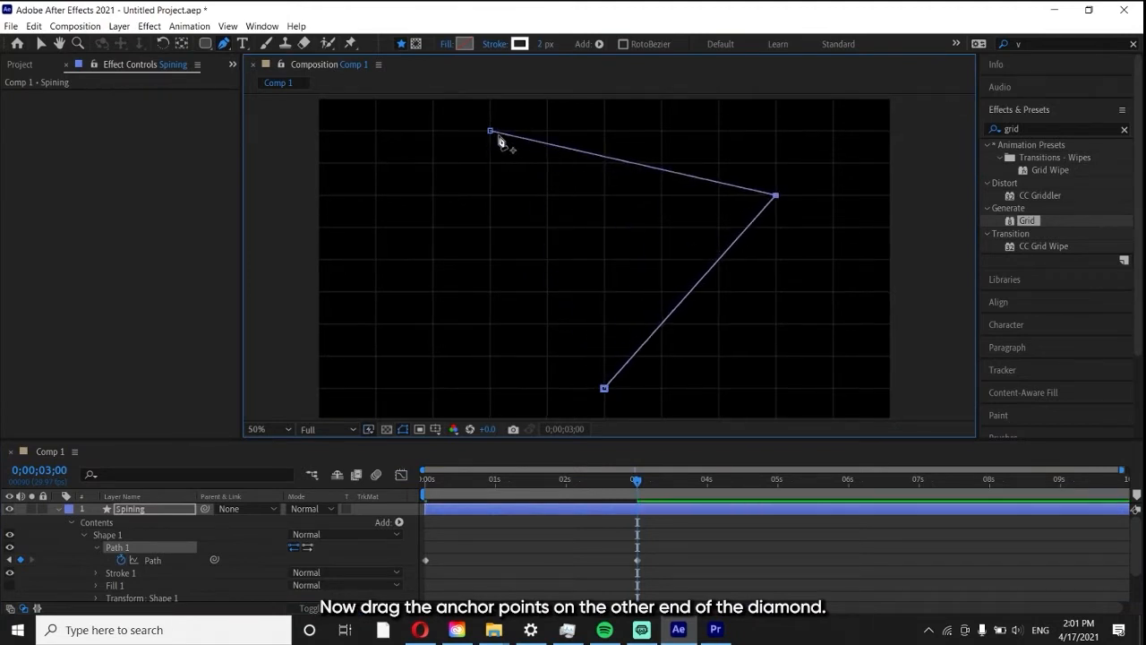
left_click_drag(491, 131, 712, 133)
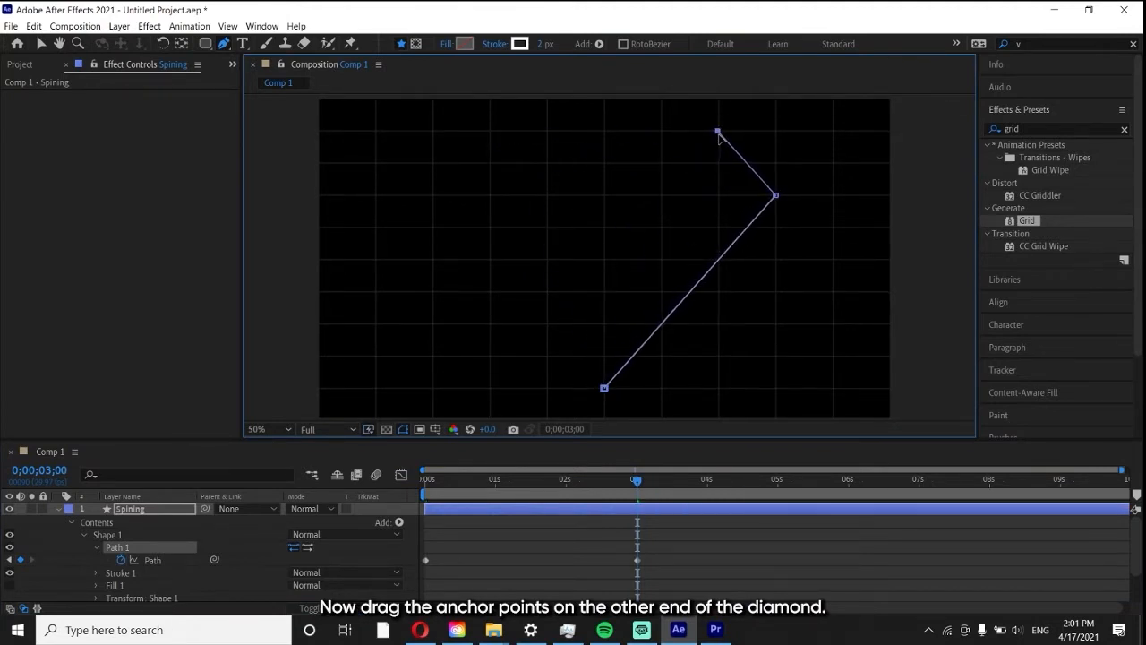
Step: Check the moved right corner and align the path's upper end exactly with its grid intersection
scroll(776, 197, "up", 6)
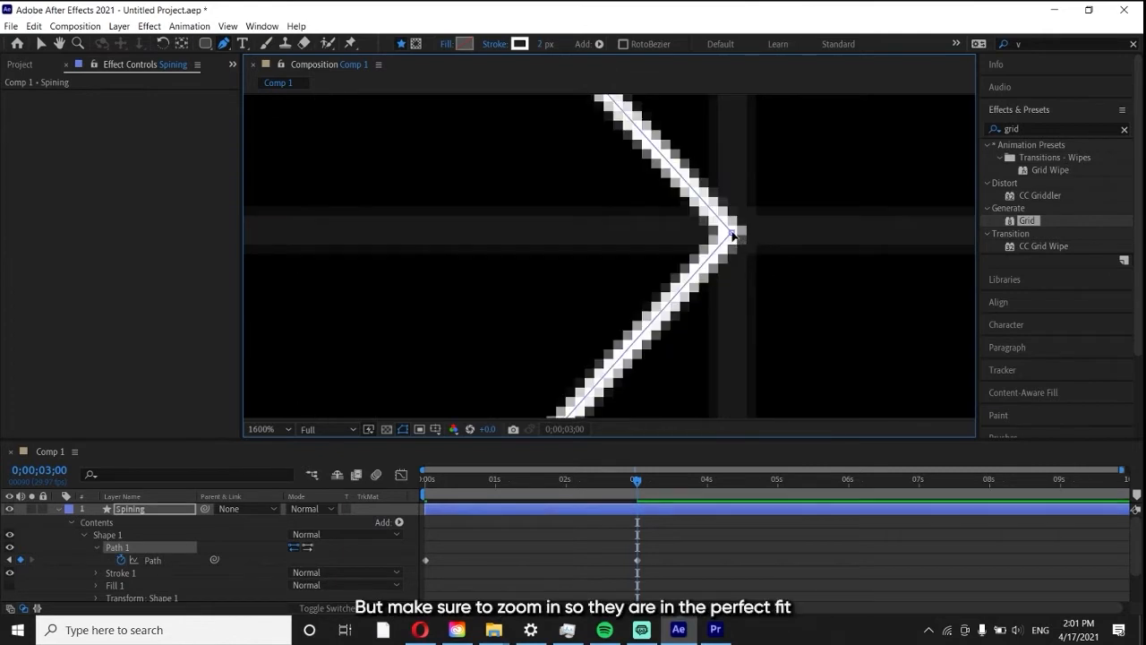
scroll(734, 251, "down", 6)
scroll(654, 251, "up", 5)
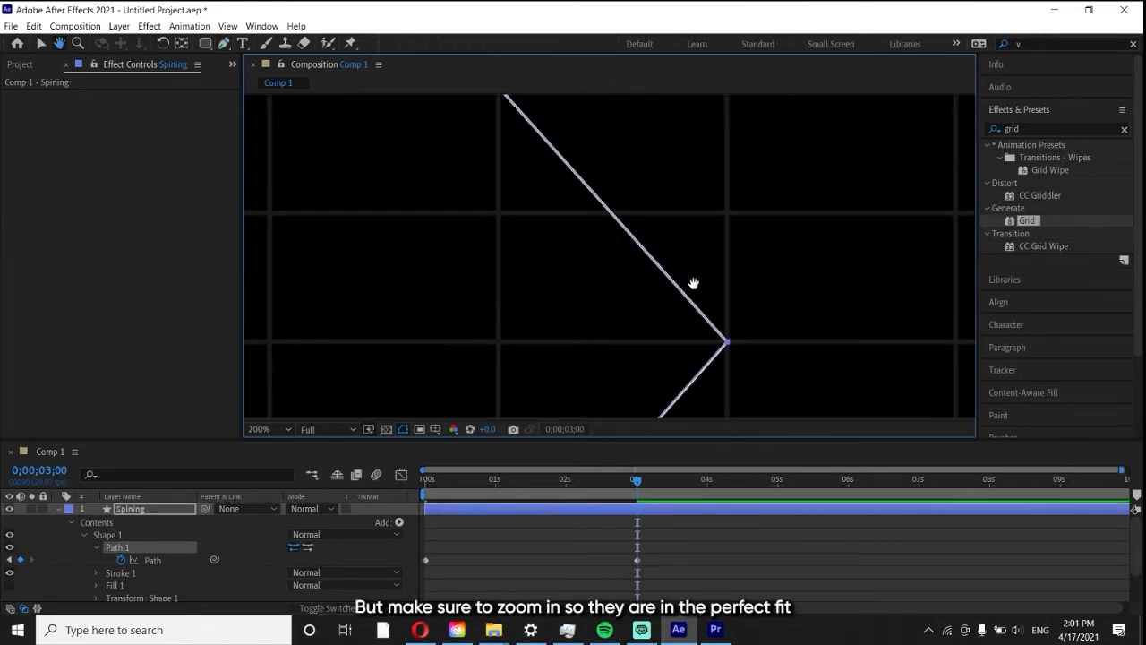
scroll(531, 158, "up", 3)
left_click_drag(528, 152, 535, 153)
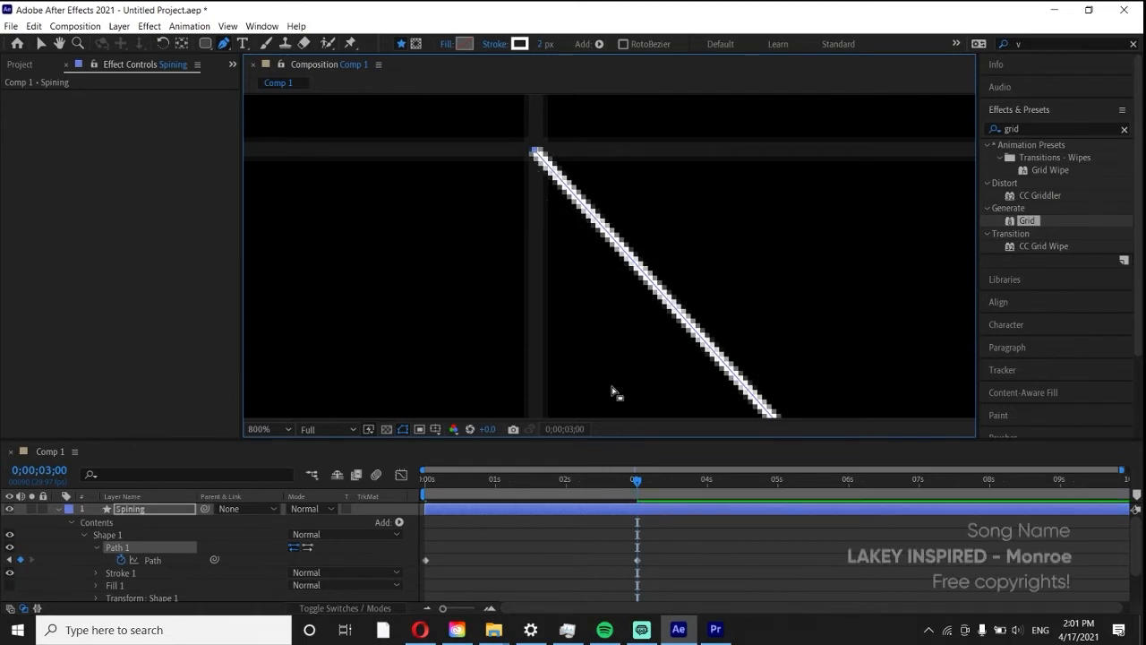
scroll(612, 391, "down", 4)
left_click_drag(589, 374, 693, 164)
scroll(613, 291, "down", 2)
scroll(27, 580, "down", 2)
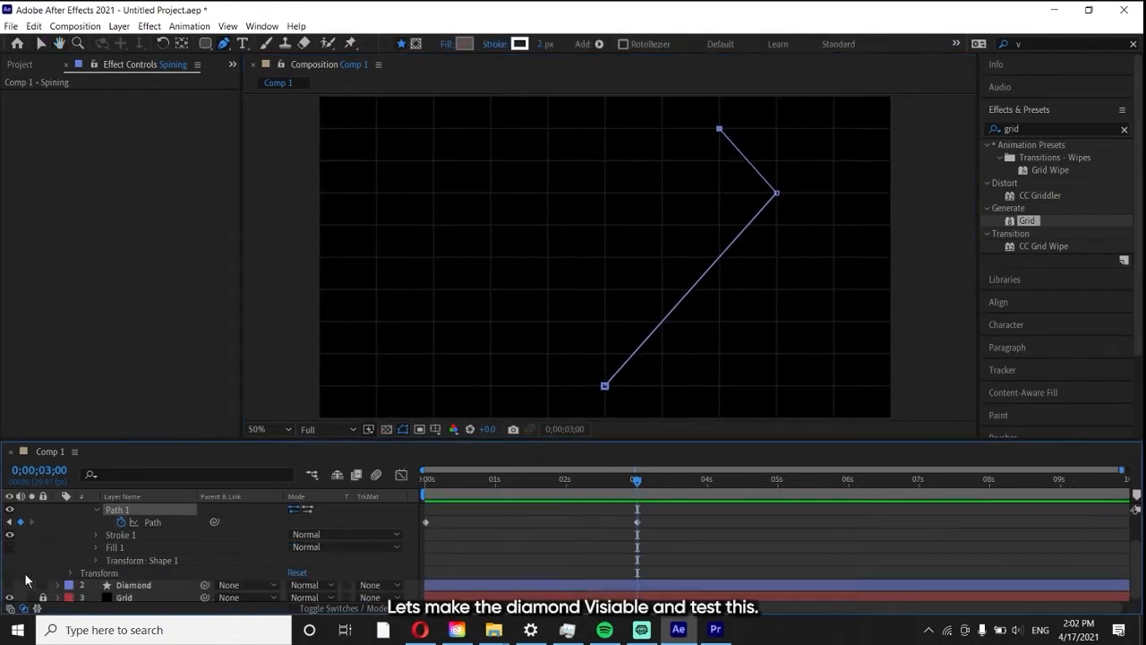
Step: Make the Diamond layer visible and preview the Spining path's animation from 0 to 3 seconds
left_click(11, 584)
left_click_drag(607, 484, 424, 488)
key("space")
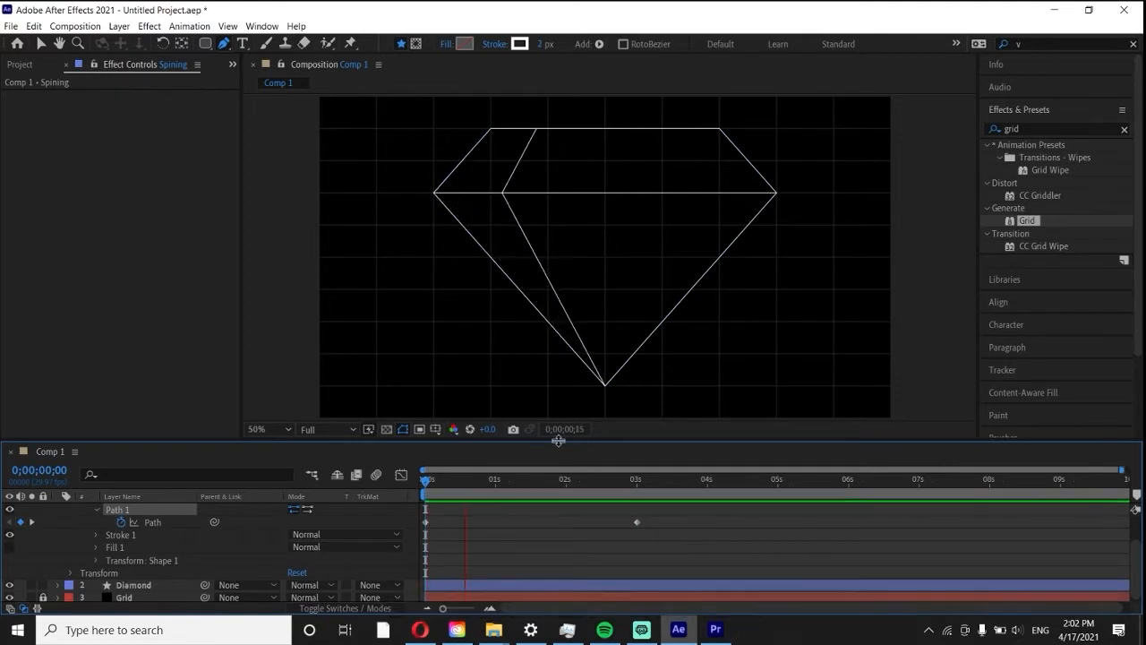
left_click(636, 483)
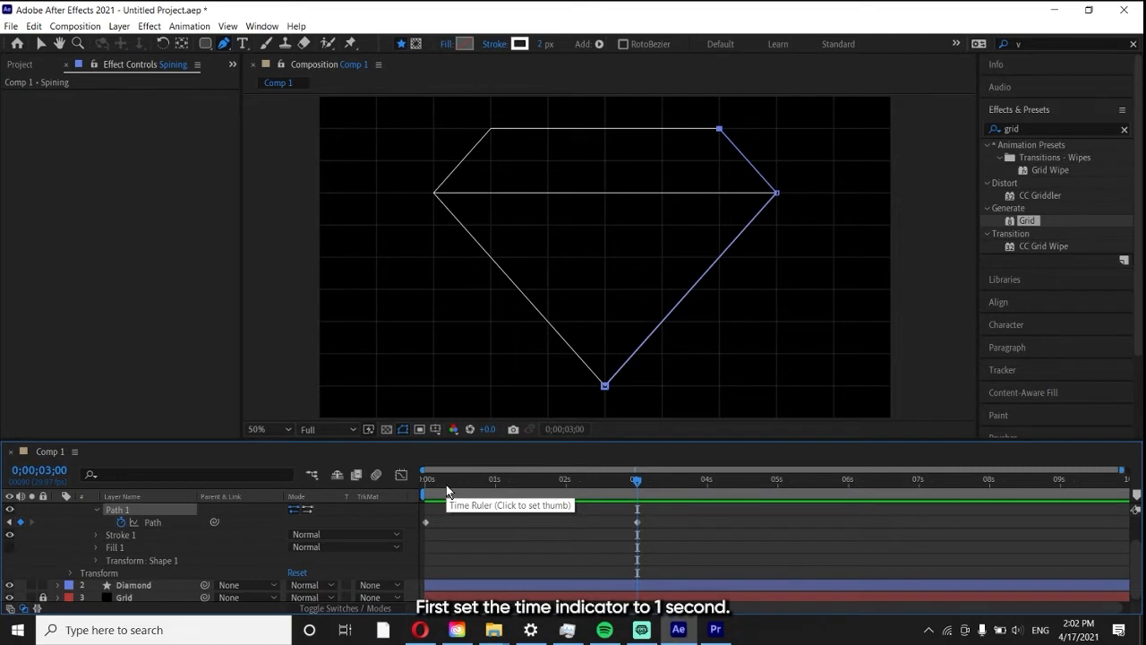
Step: Copy Shape 1 in the Spining layer and paste a duplicate with its keyframes starting at 1 second
left_click_drag(460, 481, 495, 481)
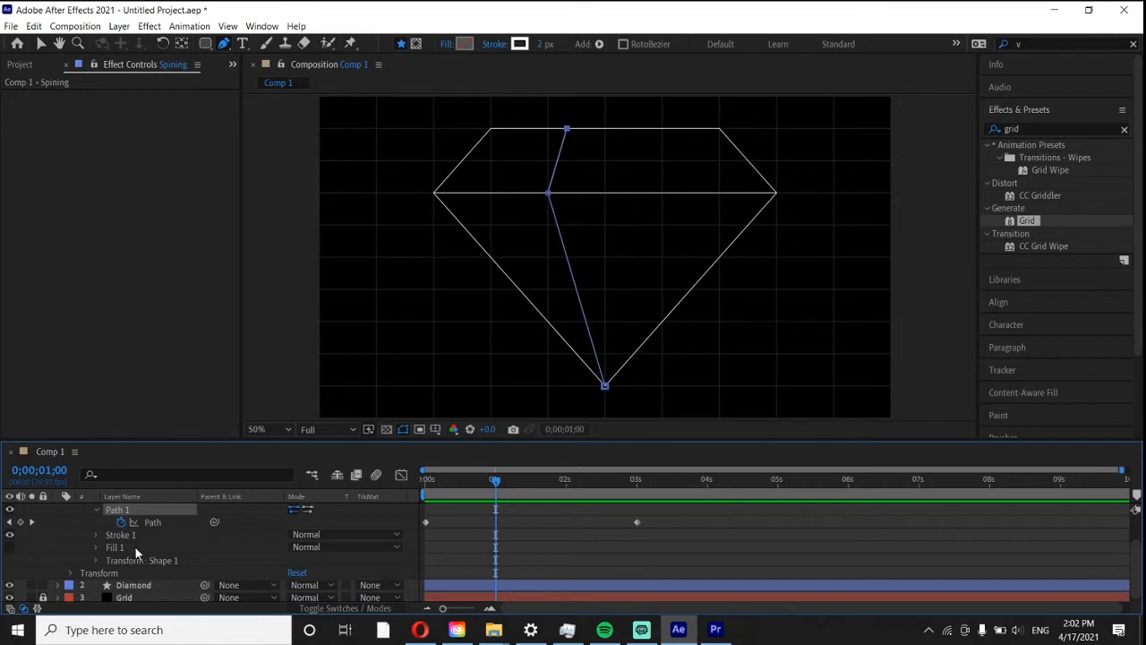
scroll(135, 547, "up", 2)
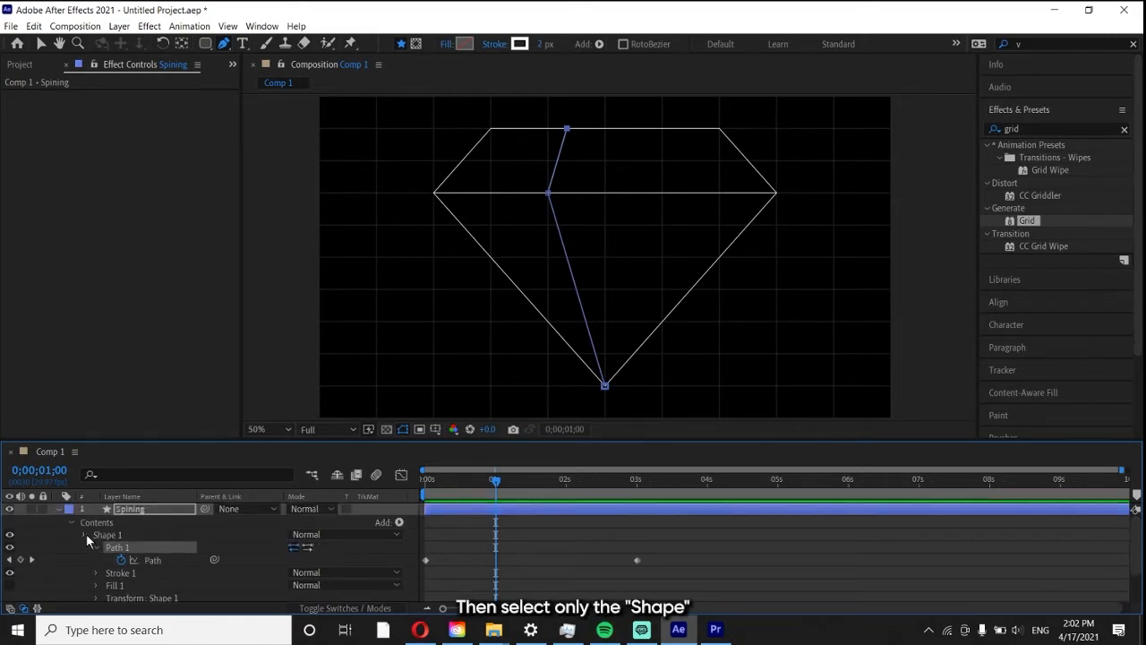
left_click(85, 534)
left_click(119, 534)
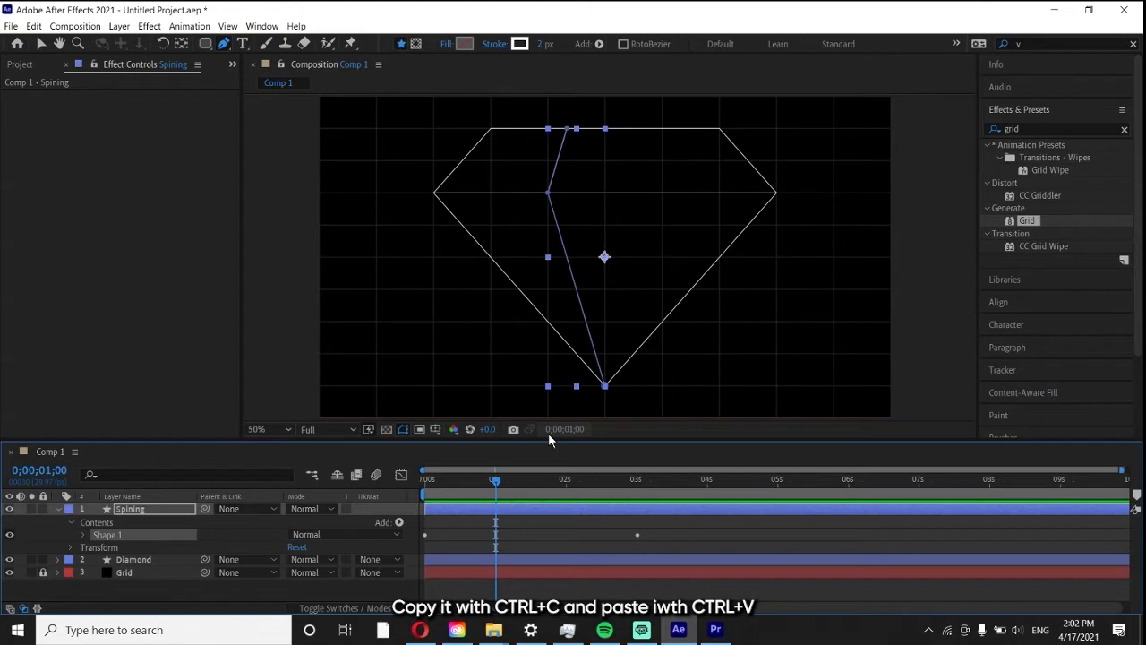
key("ctrl+v")
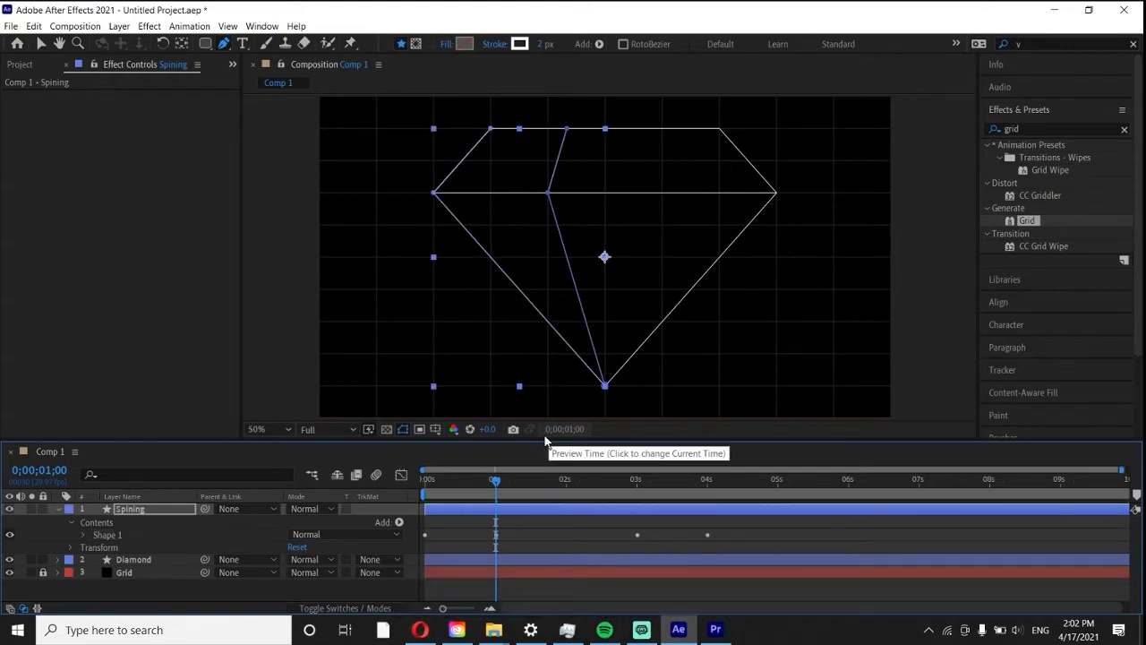
Step: At 2 seconds, paste further copies of the Spining layer's Shape 1 so their keyframes start there
left_click_drag(498, 480, 568, 486)
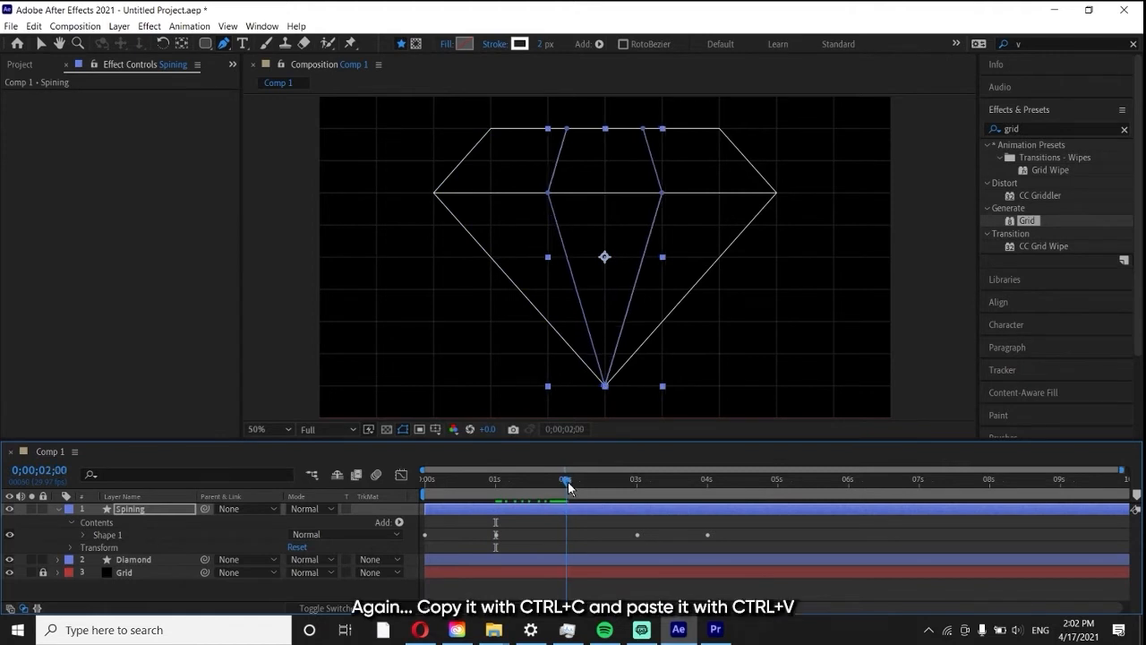
key("ctrl+v")
left_click(160, 533)
key("ctrl+c")
key("ctrl+v")
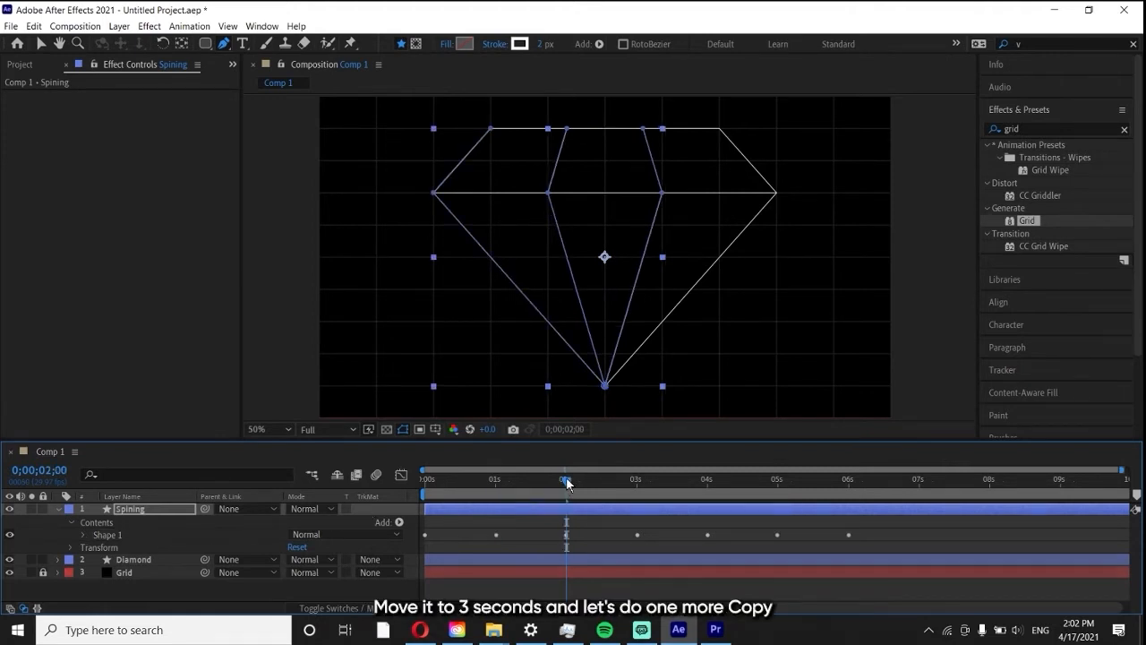
Step: At 3 seconds, copy Shape 1 of the Spining layer again and paste it with its keyframes
left_click_drag(565, 484, 636, 483)
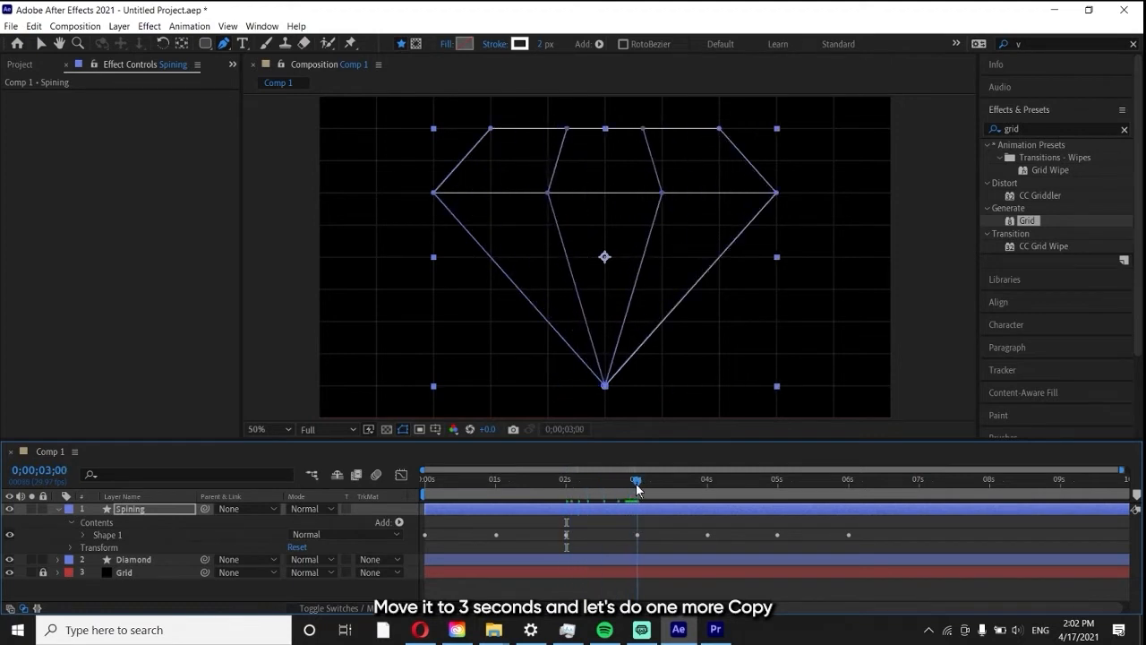
left_click(173, 535)
key("ctrl+c")
key("ctrl+v")
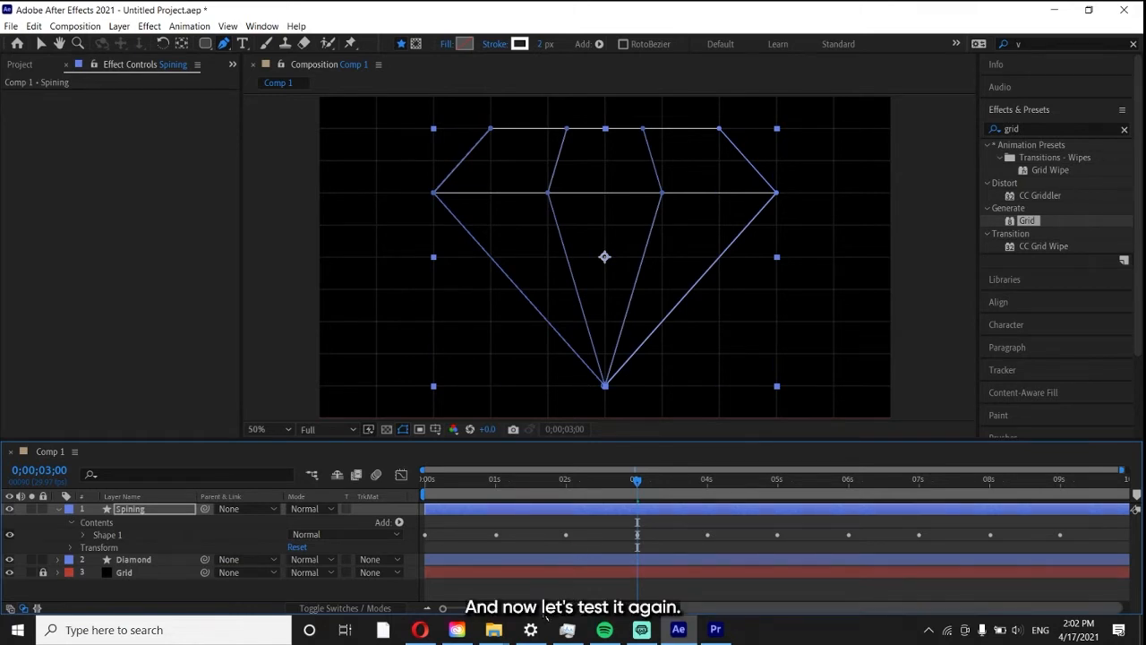
Step: Preview the full spinning animation from 0 seconds to check the staggered side paths
left_click(438, 486)
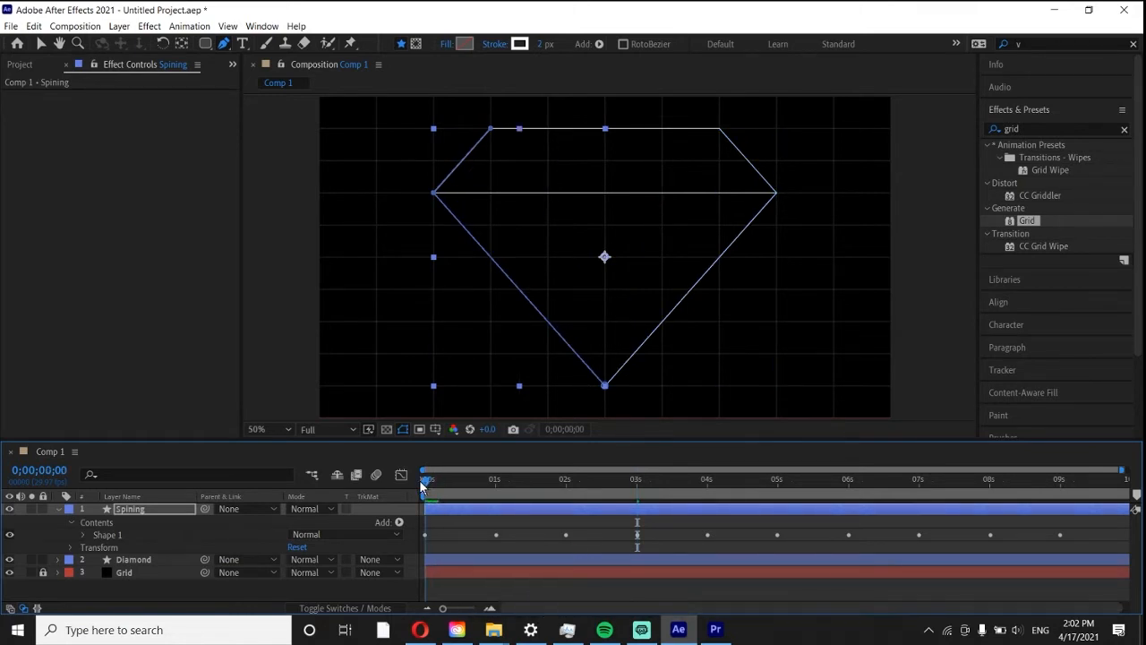
key("space")
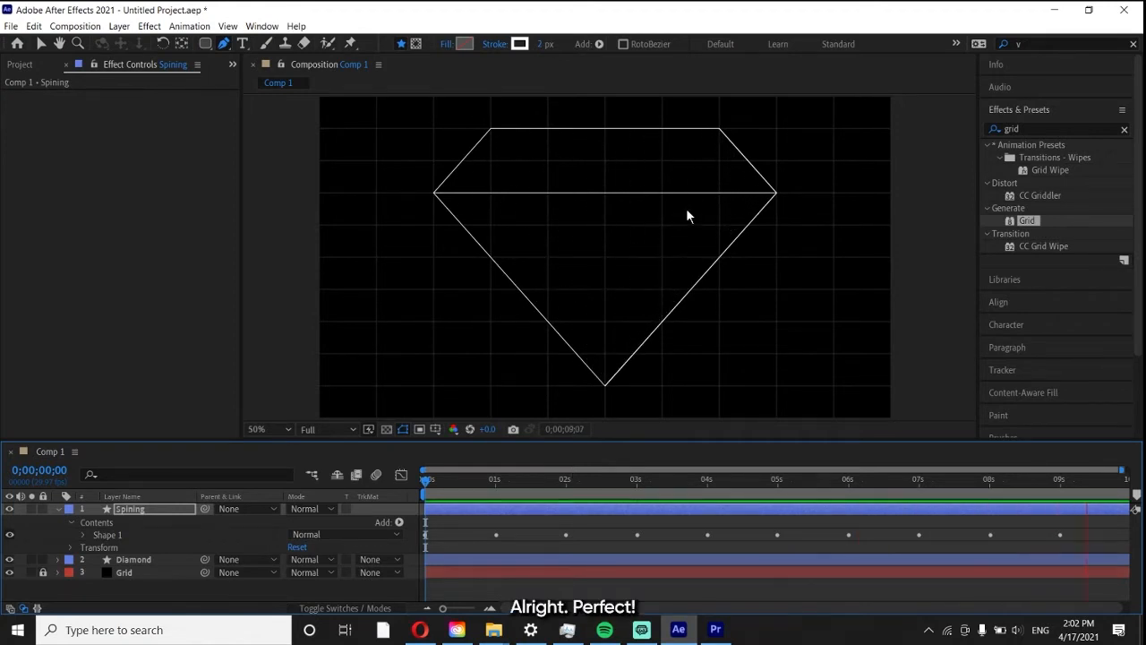
key("space")
Step: Set the work area from 2 to 7 seconds and preview it to check the loop
left_click_drag(427, 480, 566, 492)
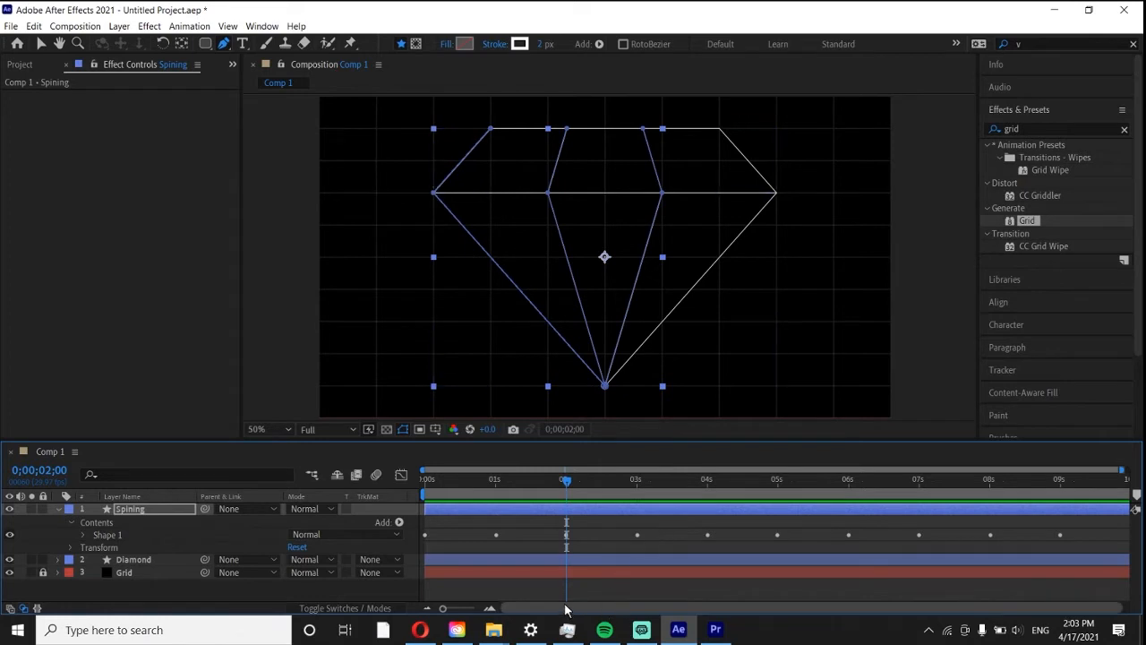
left_click_drag(422, 494, 561, 494)
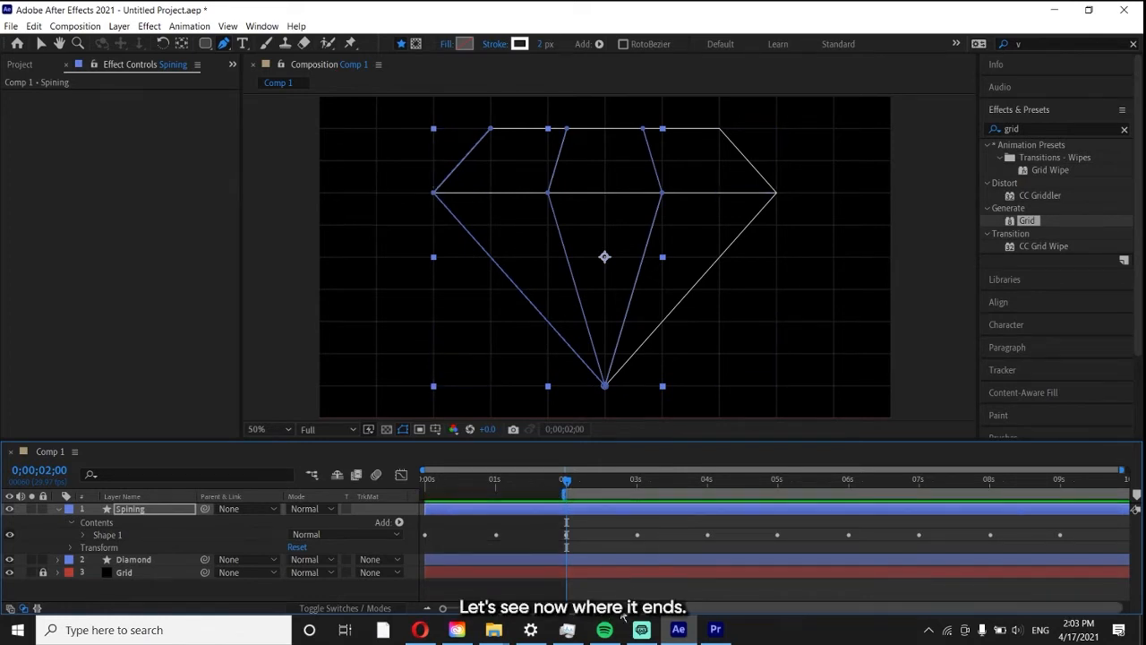
mouse_move(898, 481)
left_mouse_down()
mouse_move(949, 482)
mouse_move(884, 489)
mouse_move(920, 485)
left_mouse_up()
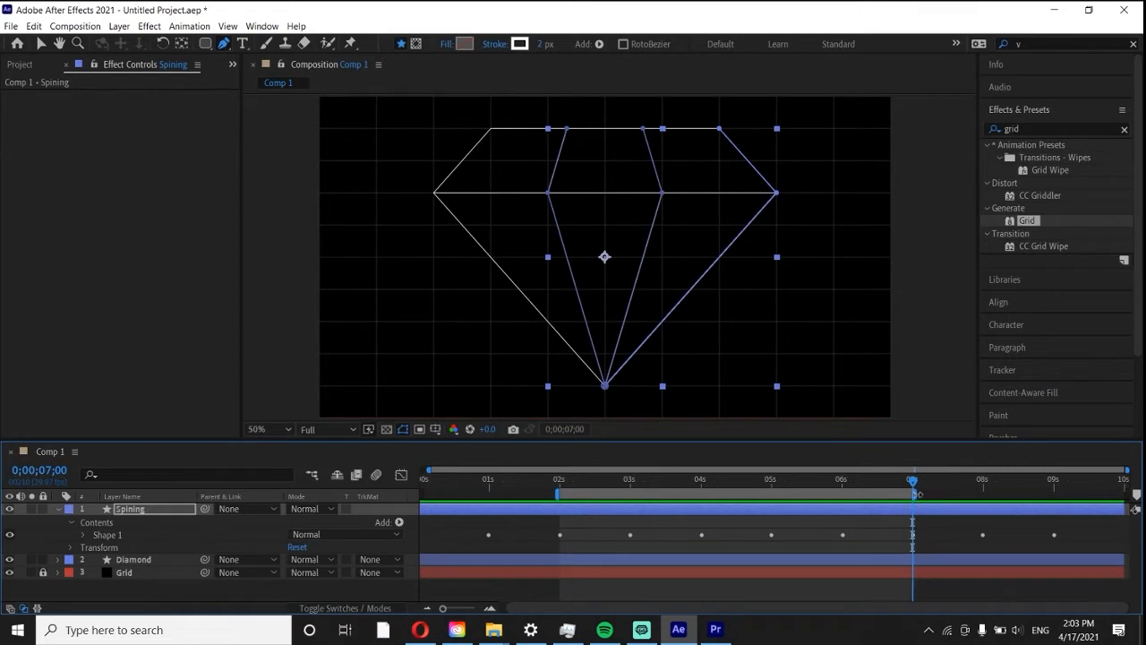
left_click(564, 480)
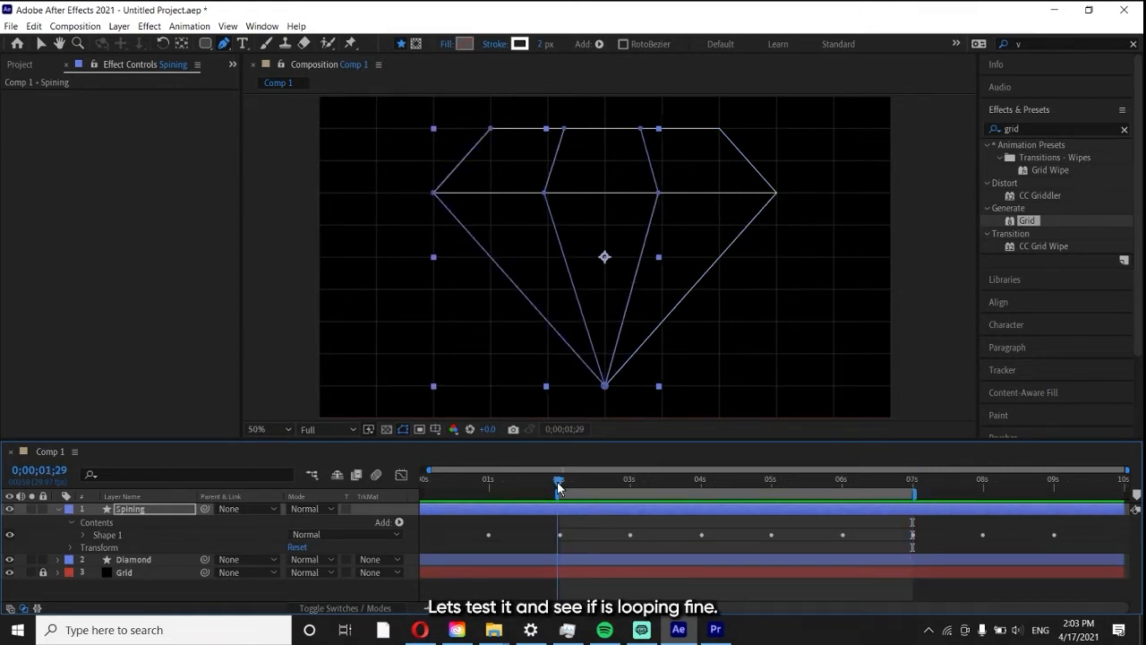
key("space")
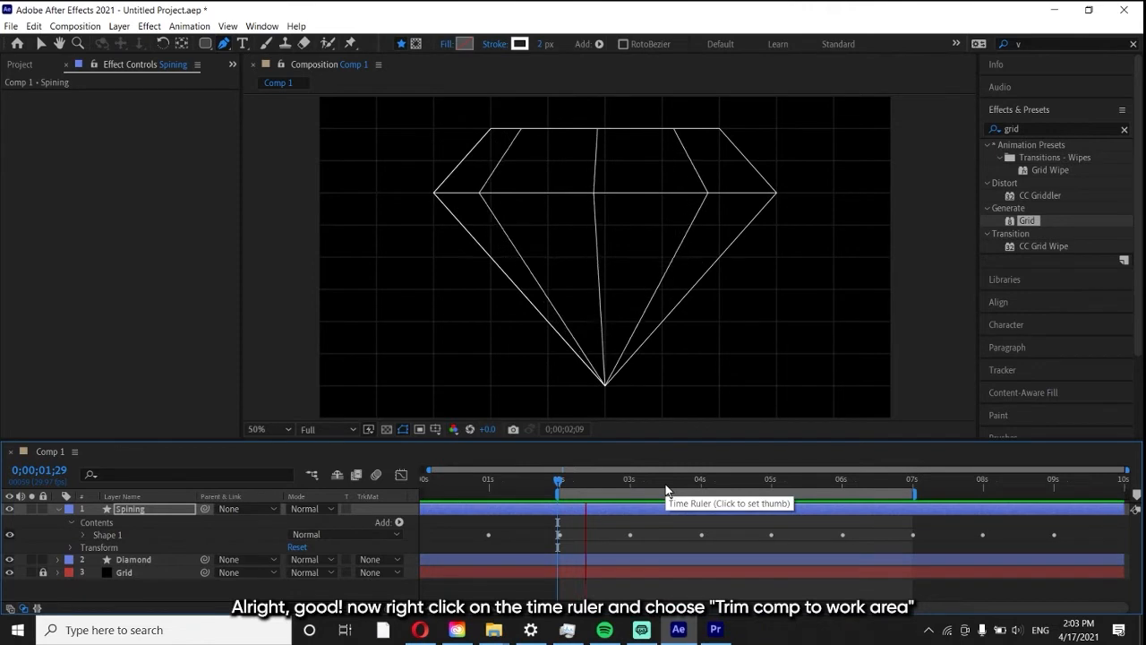
key("space")
Step: Trim the composition to the work area and return the playhead to its start
right_click(651, 492)
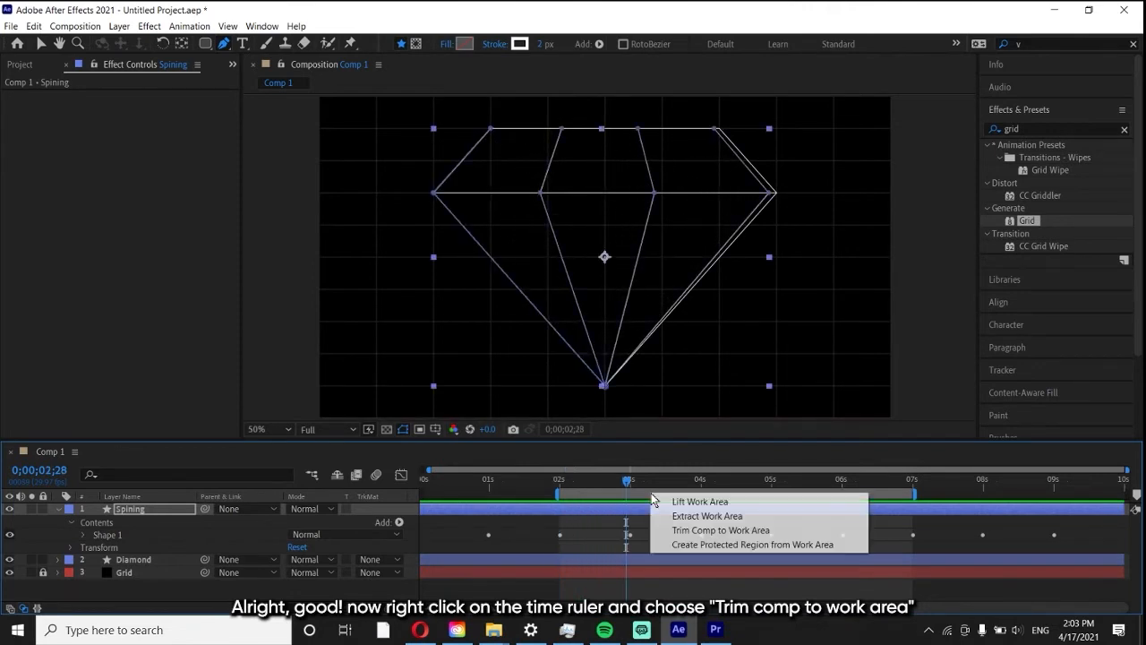
left_click(682, 529)
left_click(681, 529)
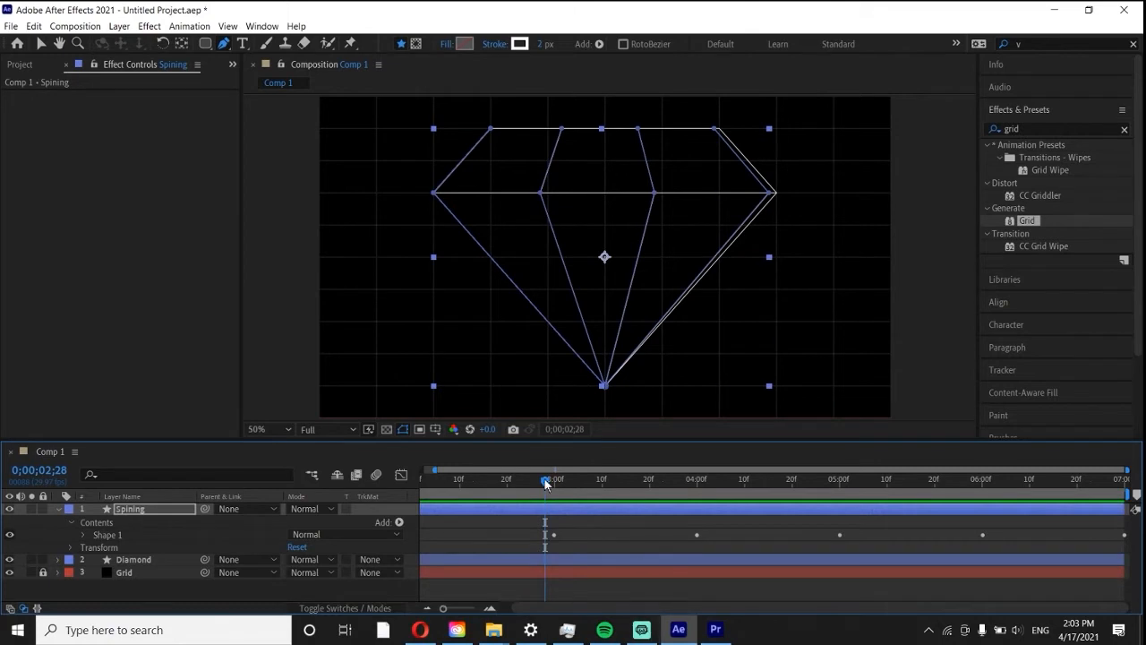
left_click_drag(545, 482, 425, 478)
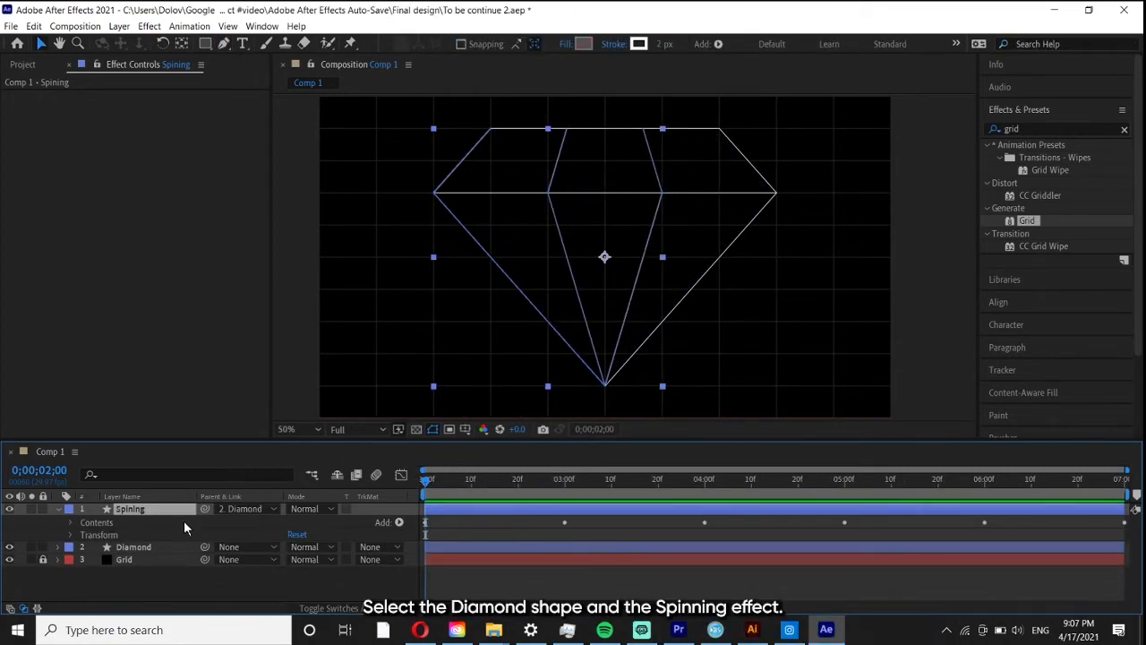
Step: Set the stroke width of both the Diamond and Spining layers to 20 px and deselect them
left_click(165, 542)
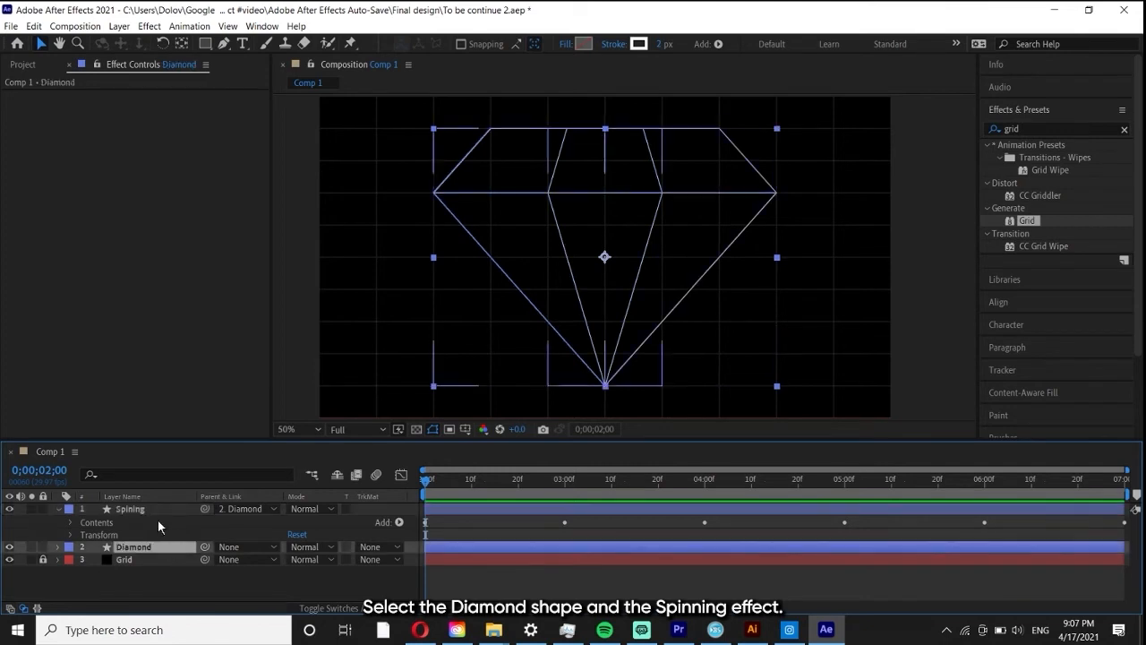
left_click(158, 507, "ctrl")
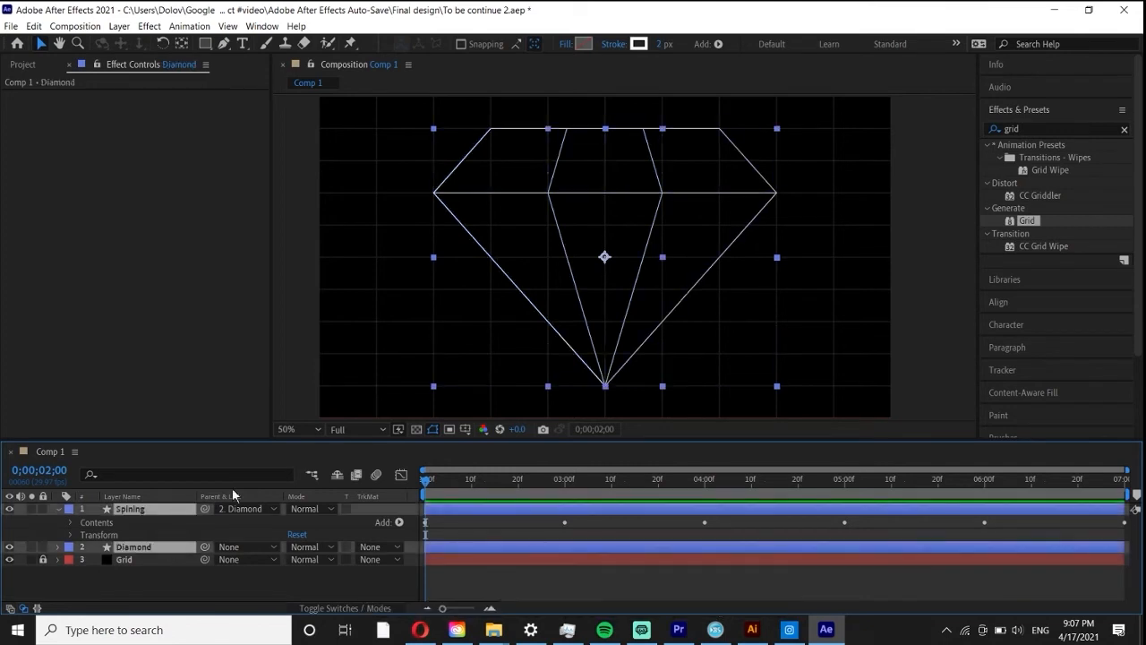
left_click(663, 45)
type("20")
key("Return")
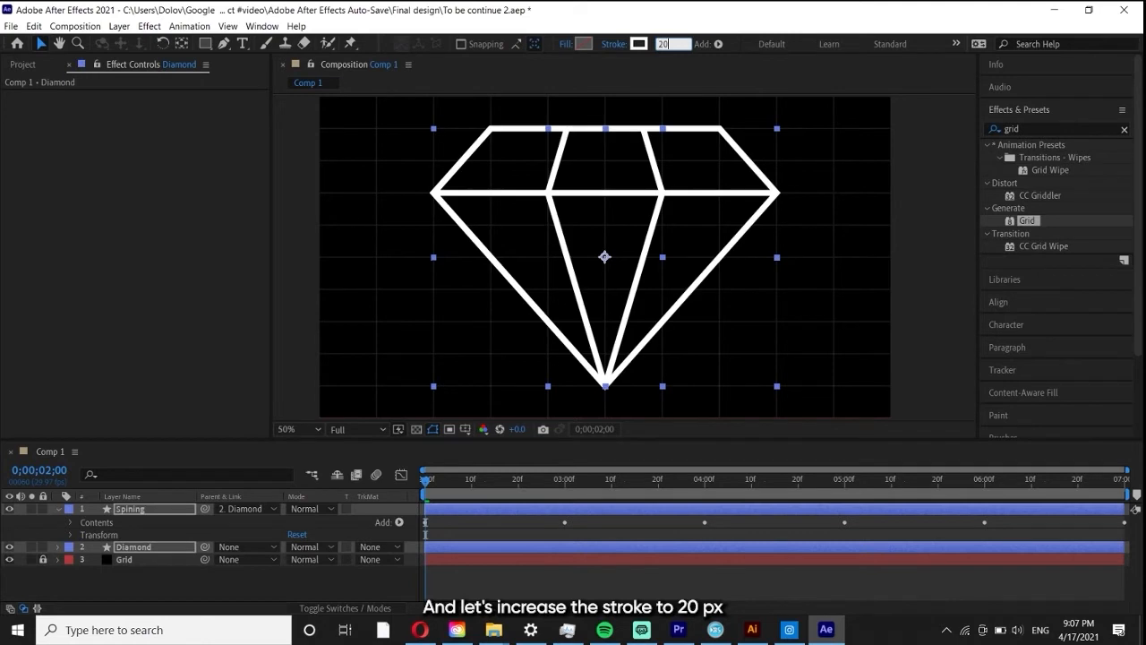
left_click(671, 110)
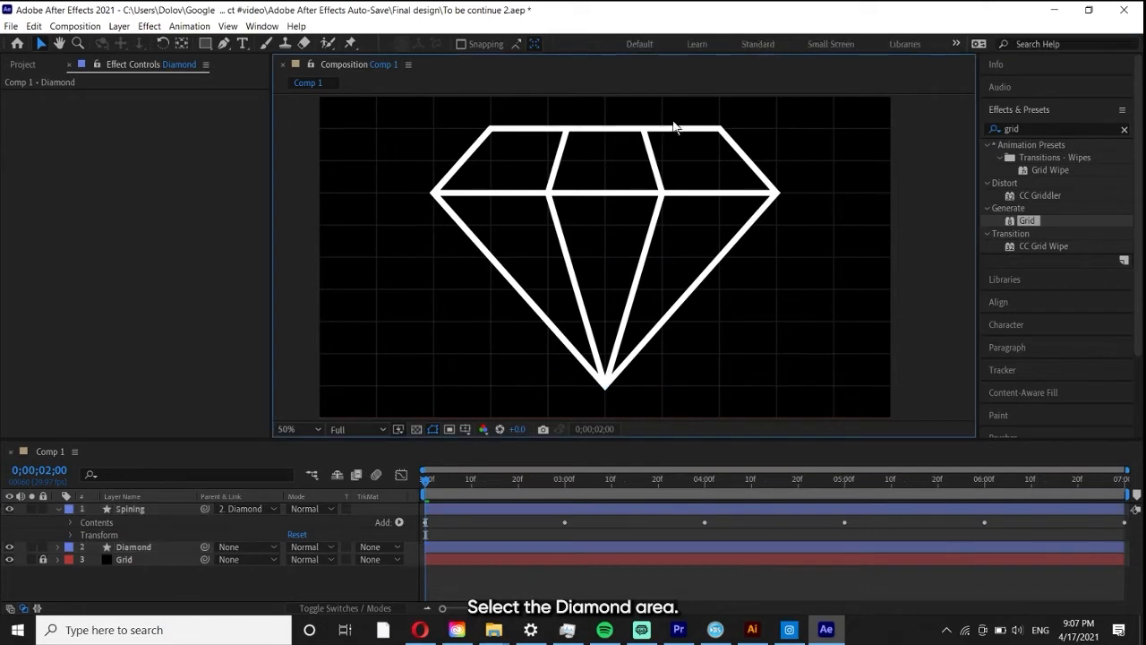
Step: Apply a linear gradient fill at 60% opacity to the Diamond layer's shape
left_click(735, 147)
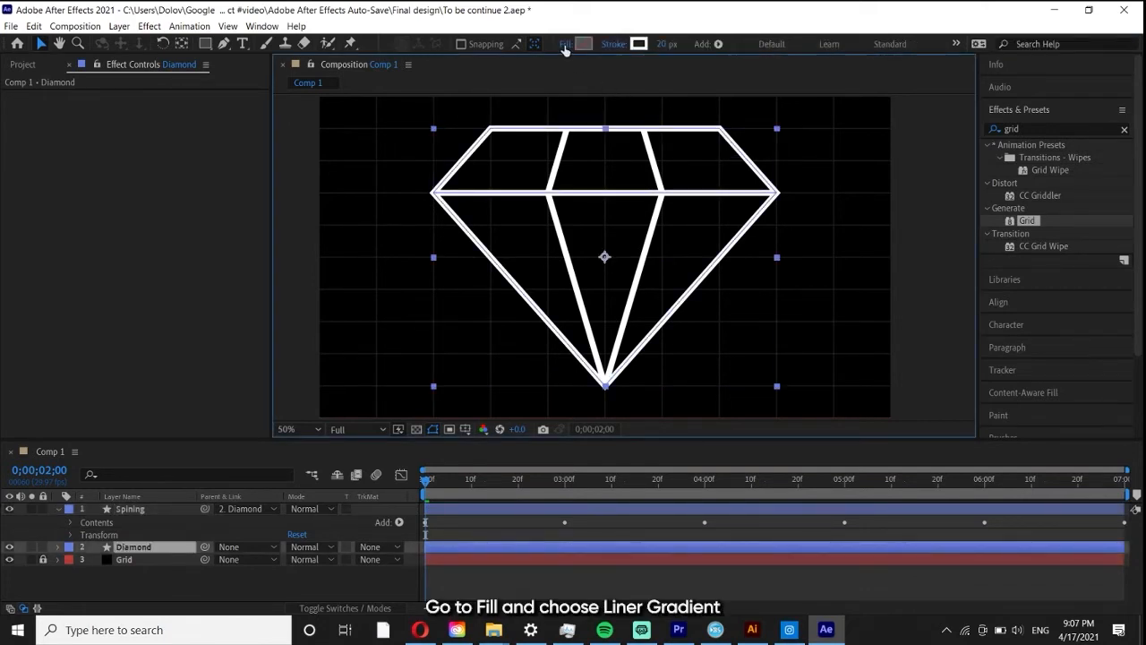
left_click(564, 45)
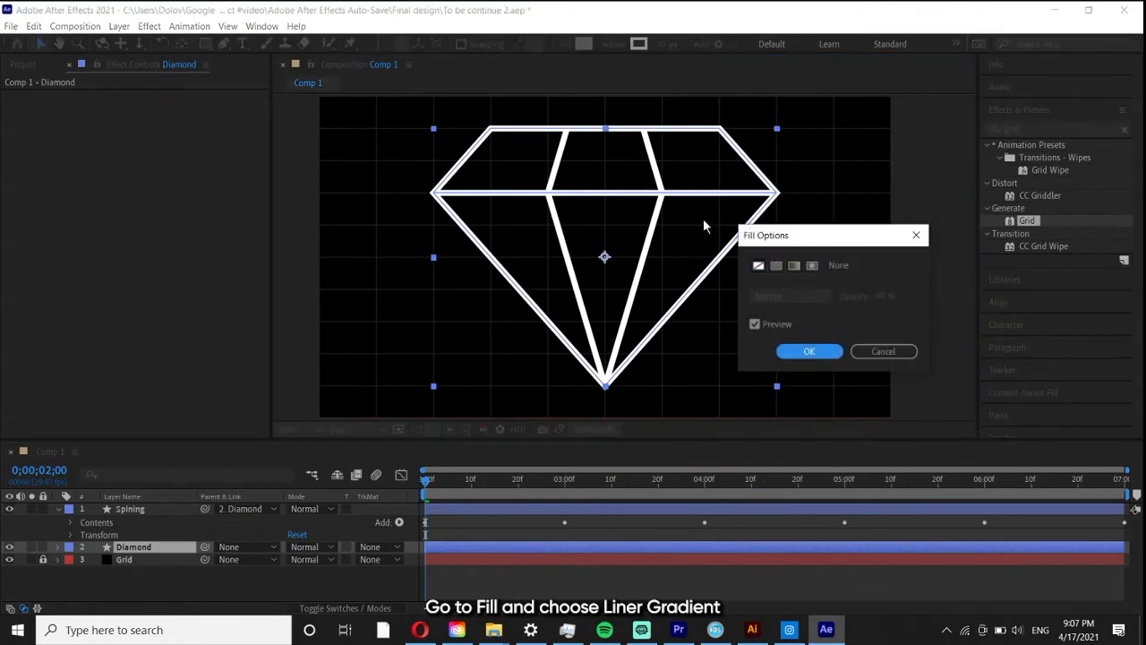
left_click(792, 266)
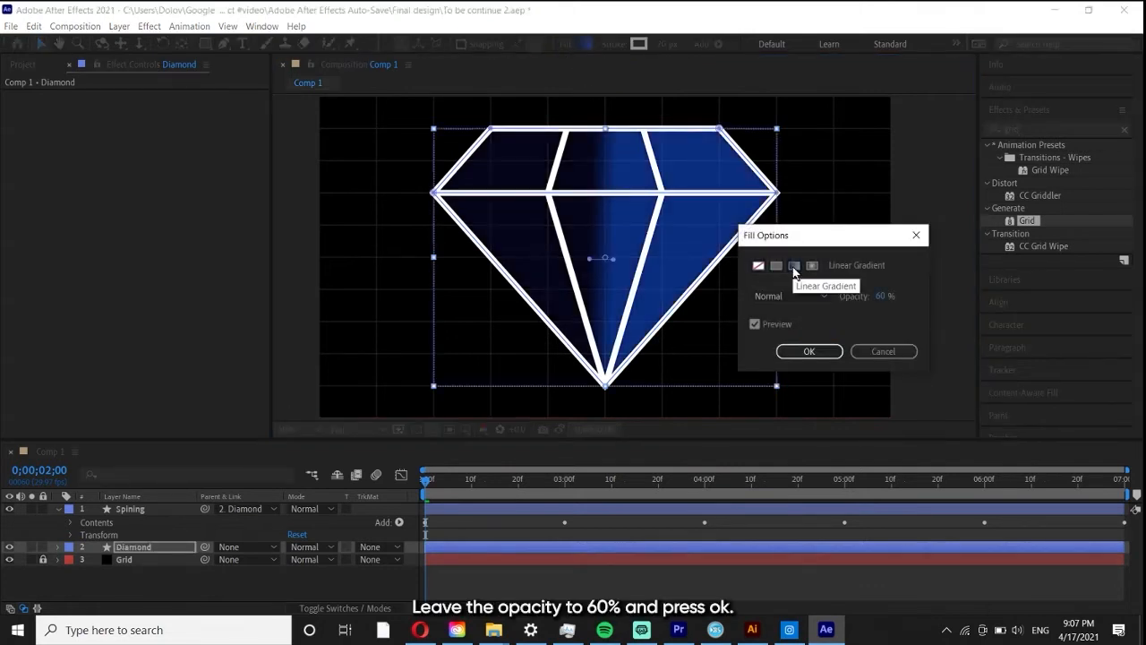
left_click(805, 352)
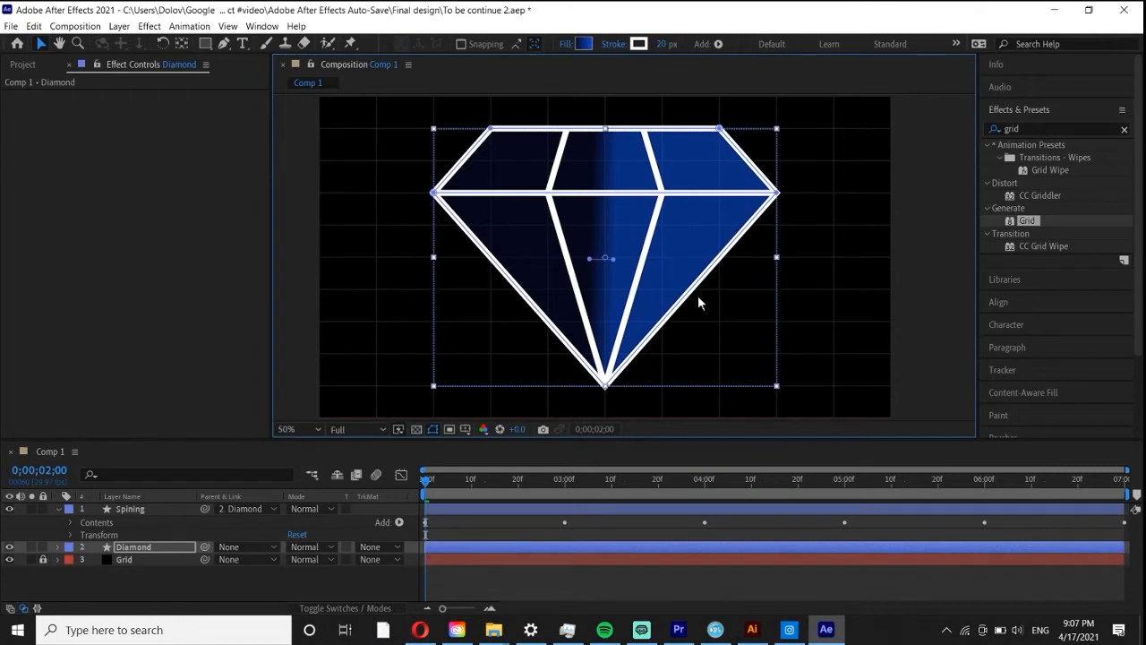
Step: Orient the diamond's gradient vertically, from about (4, -226) at the horizontal crossline down to about (2, 380) near the bottom tip
left_click_drag(614, 258, 592, 361)
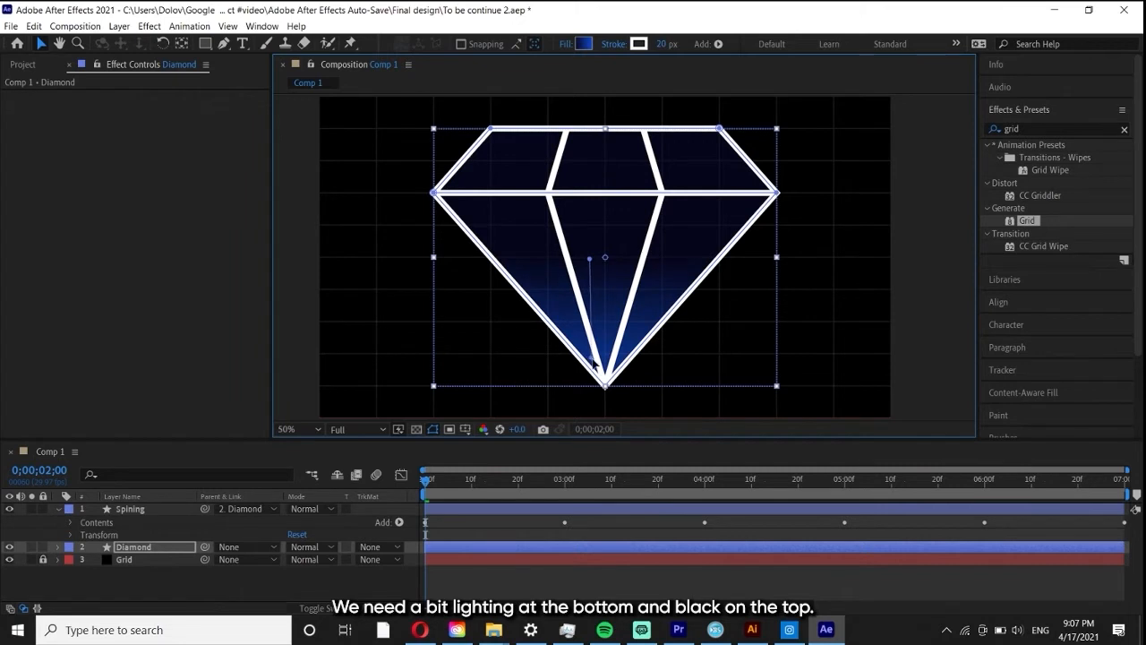
left_click_drag(591, 257, 593, 205)
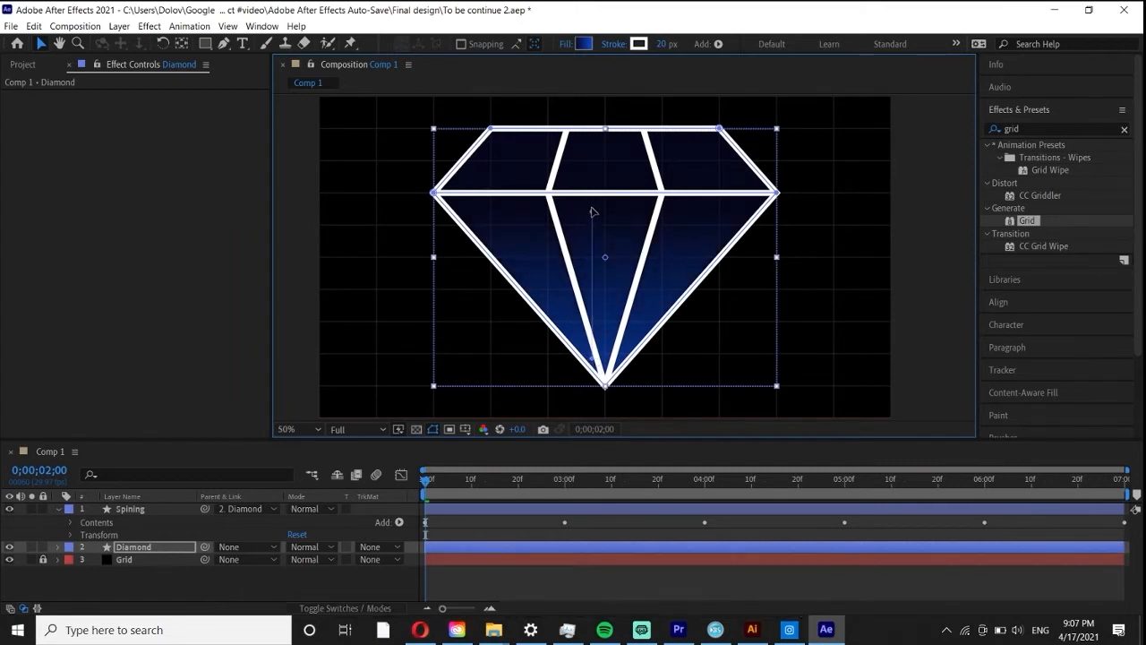
left_click_drag(592, 251, 598, 249)
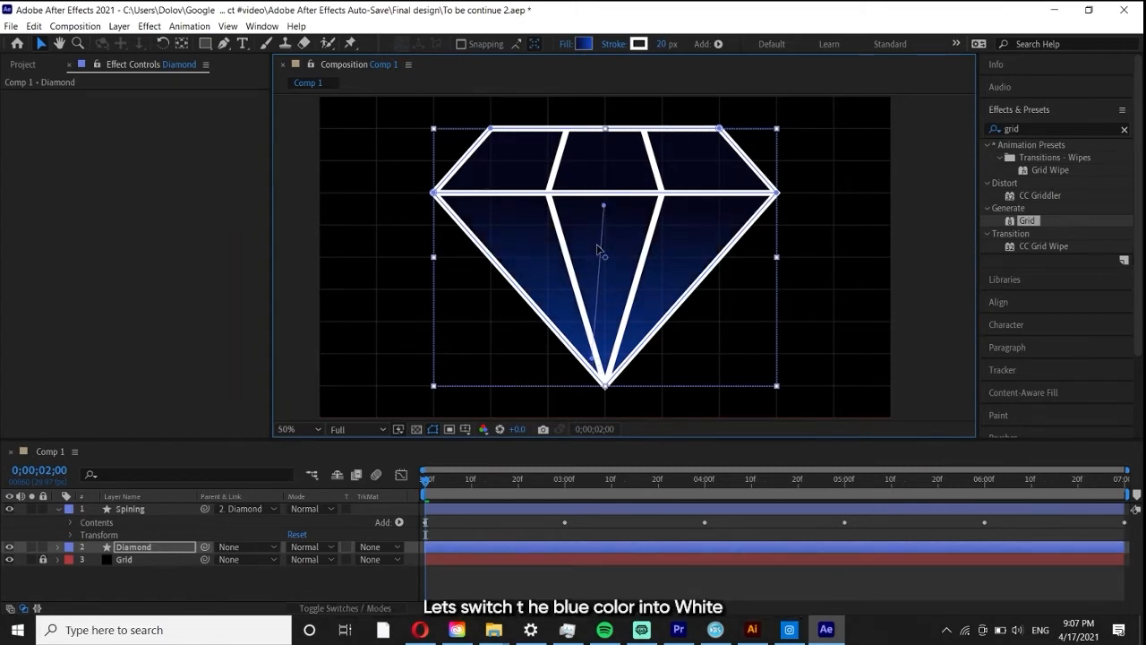
left_click_drag(595, 360, 607, 374)
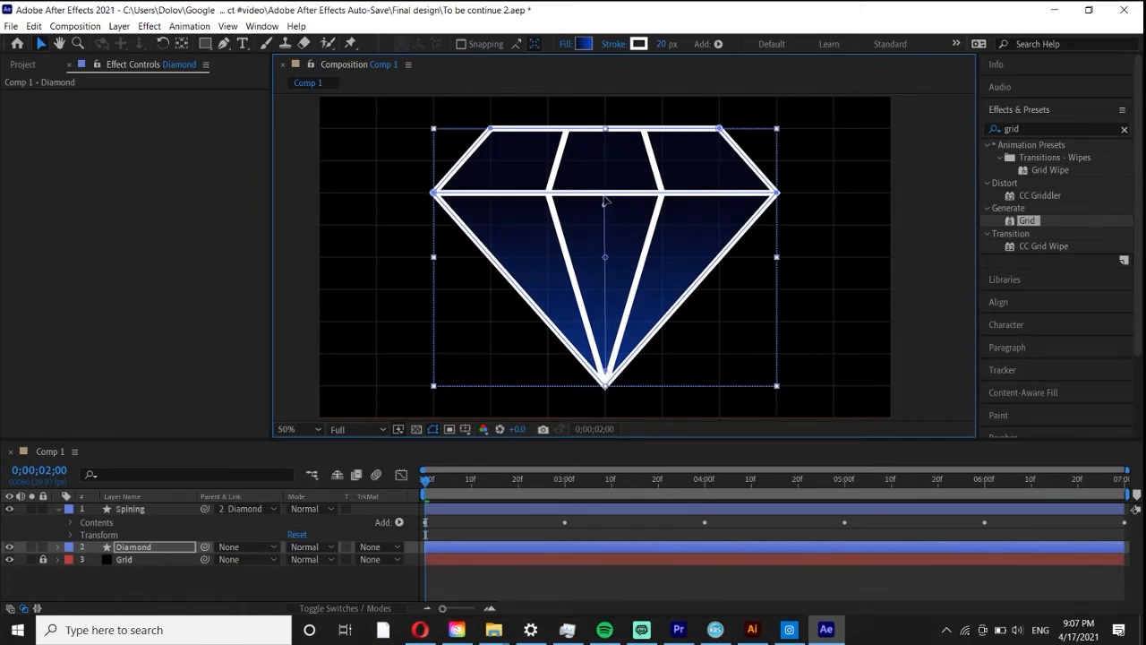
Step: Open the Diamond layer's gradient fill colors and change the dark blue stop to near-black 01020B
left_click(59, 547)
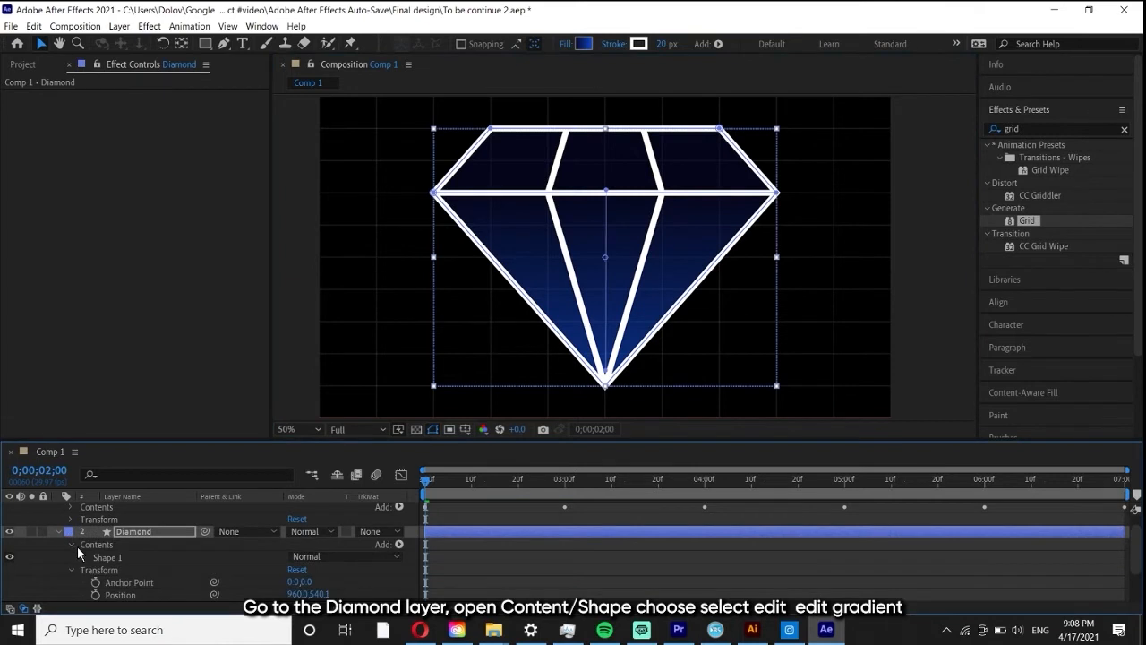
left_click(83, 555)
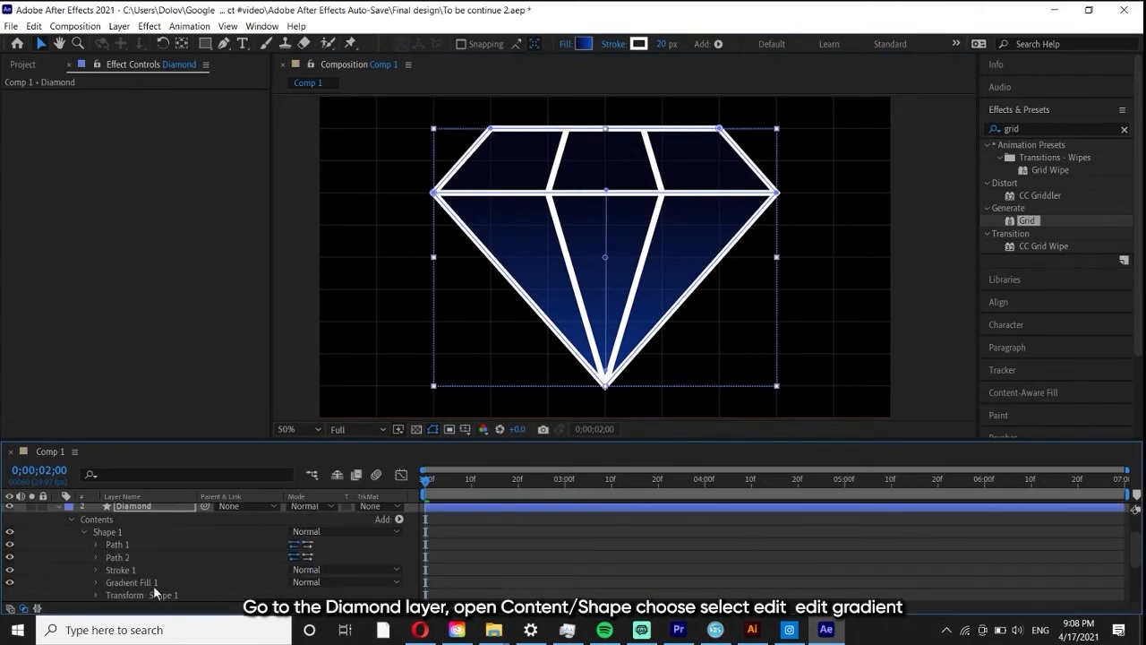
left_click(114, 581)
left_click(95, 580)
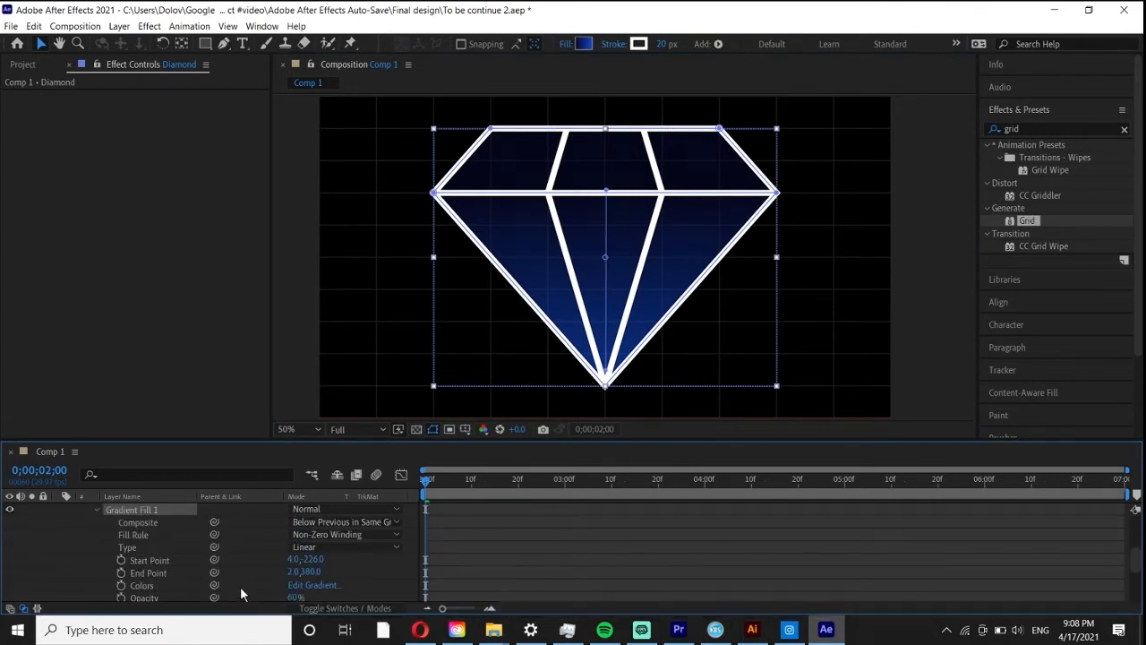
left_click(309, 585)
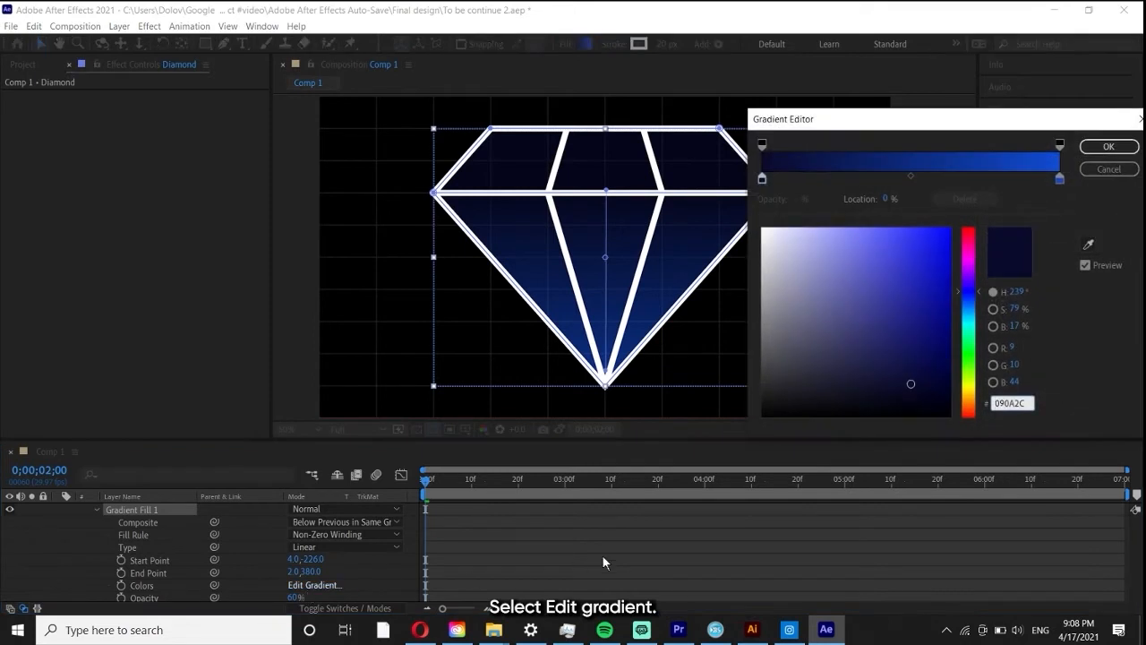
left_click(764, 183)
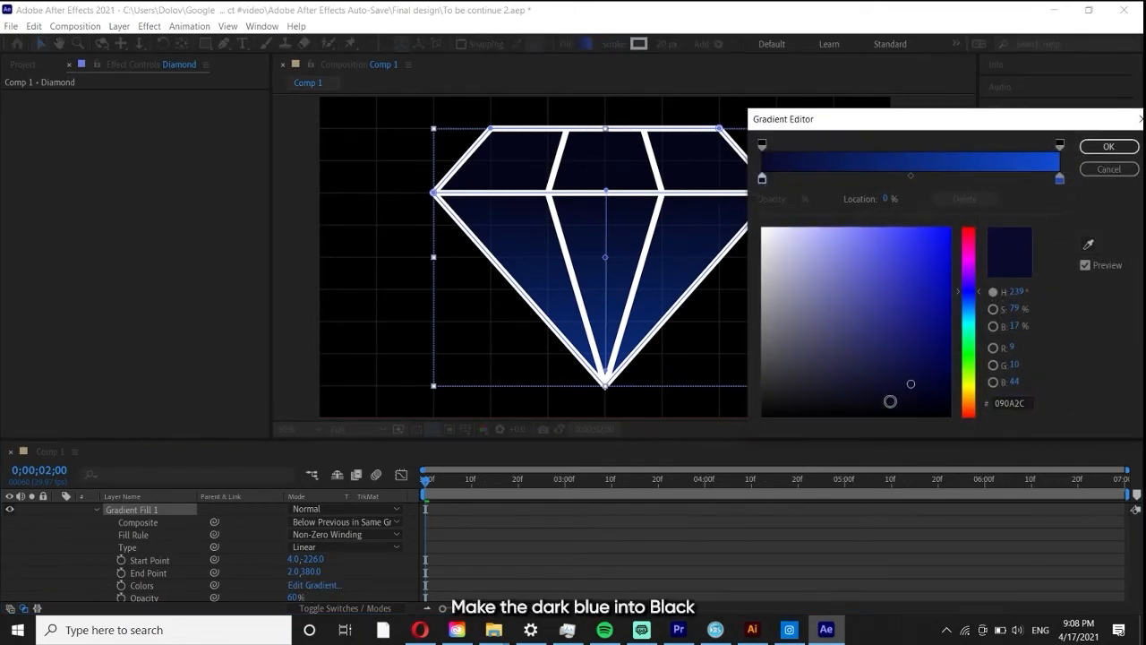
left_click_drag(918, 399, 926, 408)
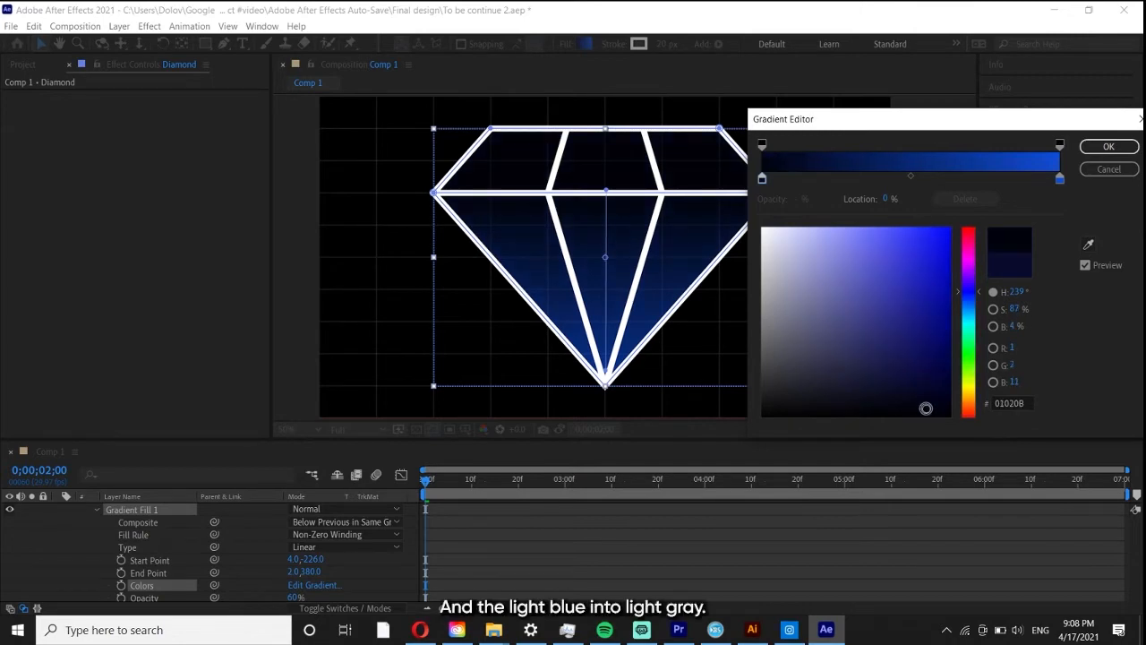
Step: Change the gradient's light blue end stop to light gray B2B2B4 and apply the edited colors
left_click(1059, 178)
mouse_move(767, 242)
left_mouse_down()
mouse_move(767, 230)
mouse_move(764, 282)
left_mouse_up()
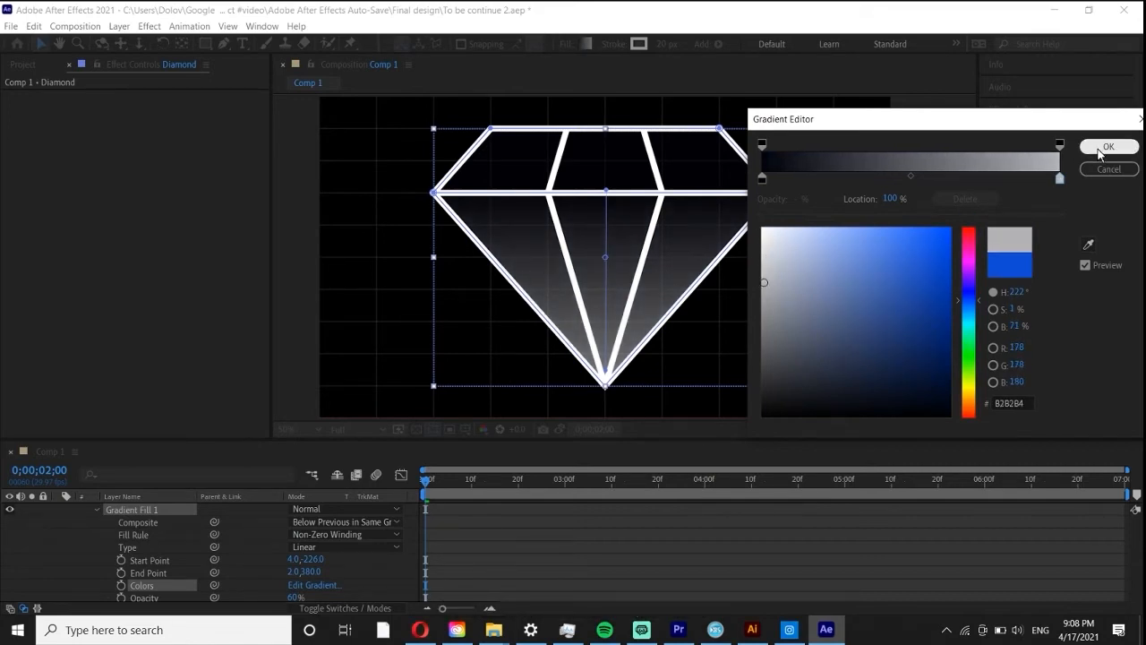
left_click(767, 245)
left_click_drag(767, 245, 762, 263)
left_click(1101, 147)
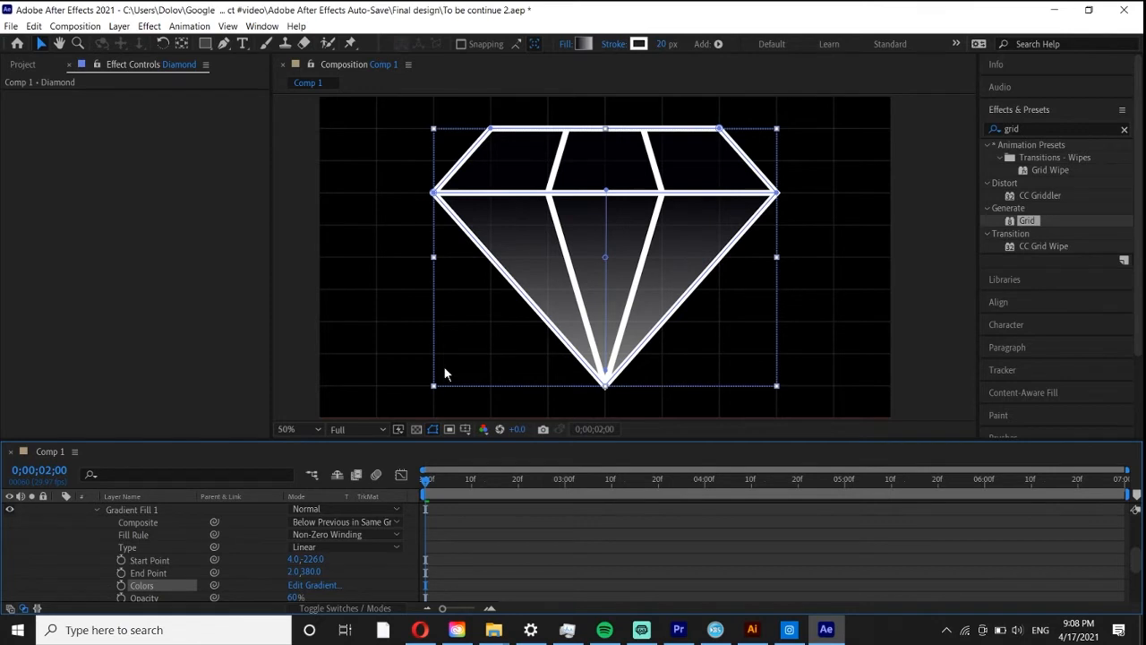
Step: Collapse the Diamond and Spining layers' properties and select the Spining layer
scroll(202, 545, "up", 5)
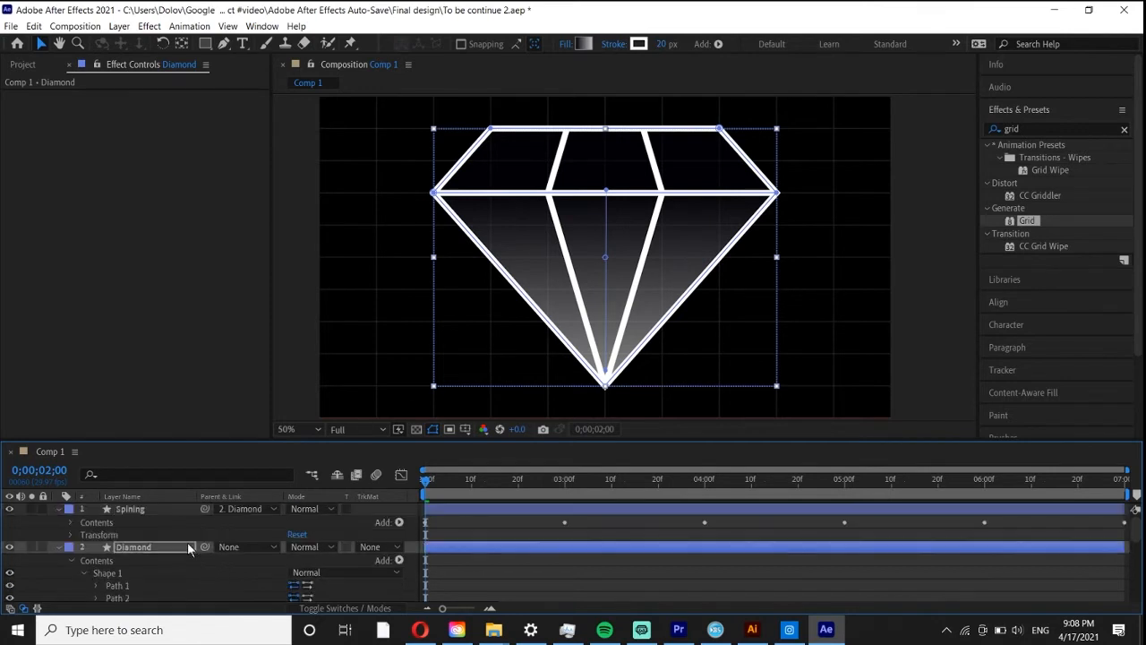
left_click(60, 548)
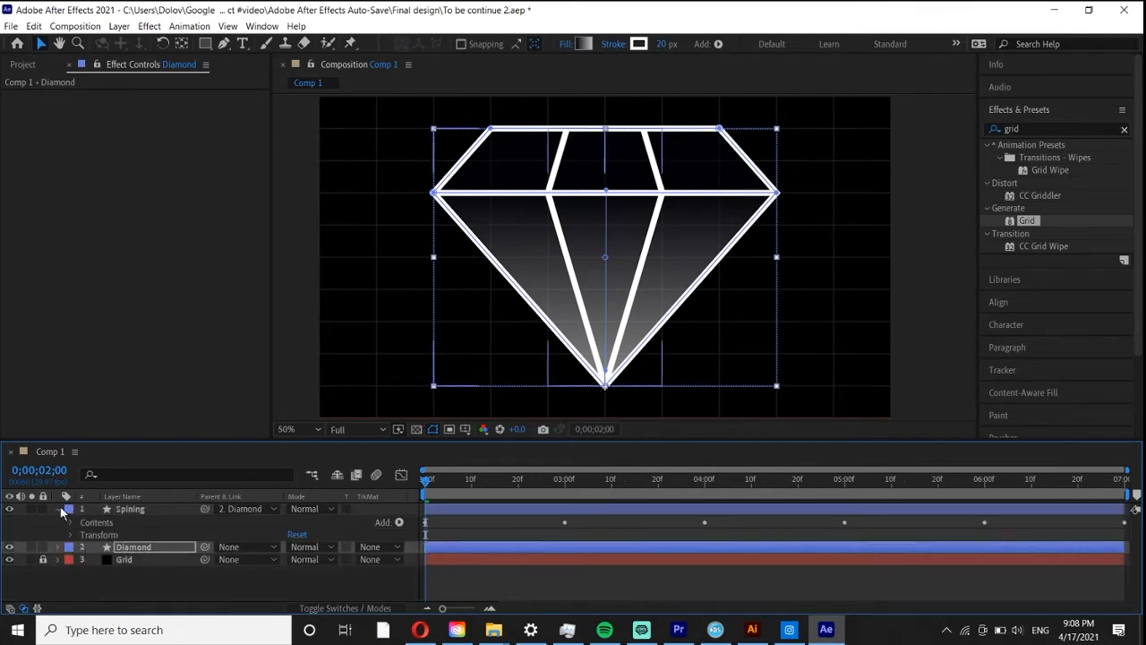
left_click(60, 509)
left_click(134, 510)
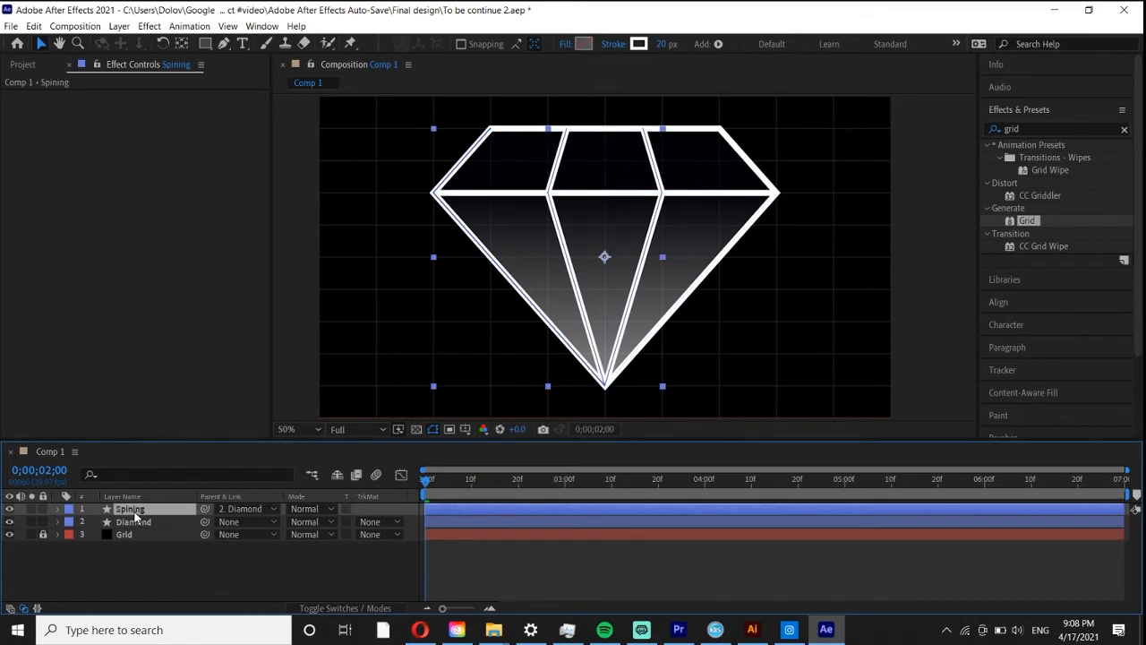
Step: Preview the spinning animation and return the playhead to the composition's start
key("space")
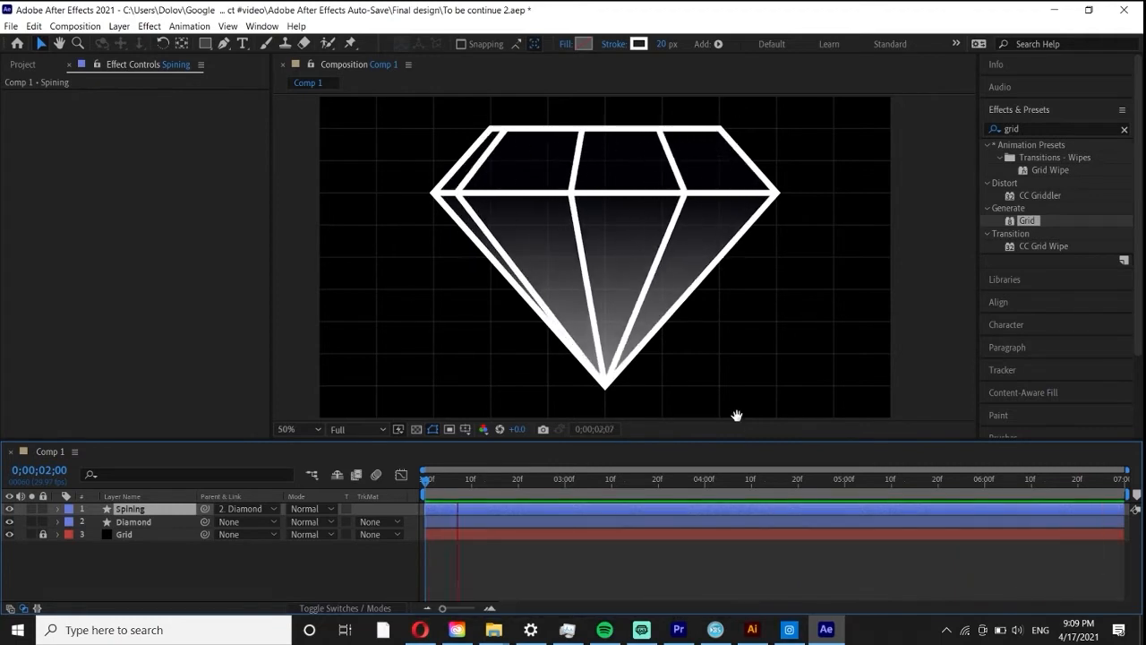
key("space")
left_click_drag(481, 481, 424, 481)
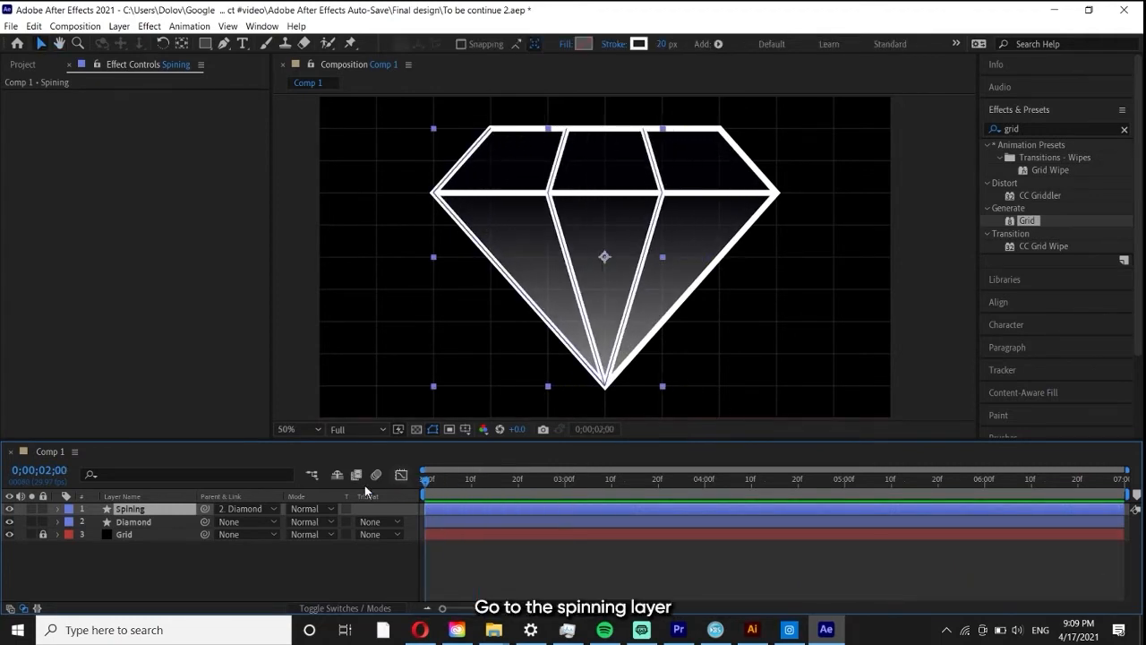
Step: Duplicate the Spining layer as "Reverse spinning" and place the copy directly below the Diamond layer
key("ctrl+d")
right_click(155, 510)
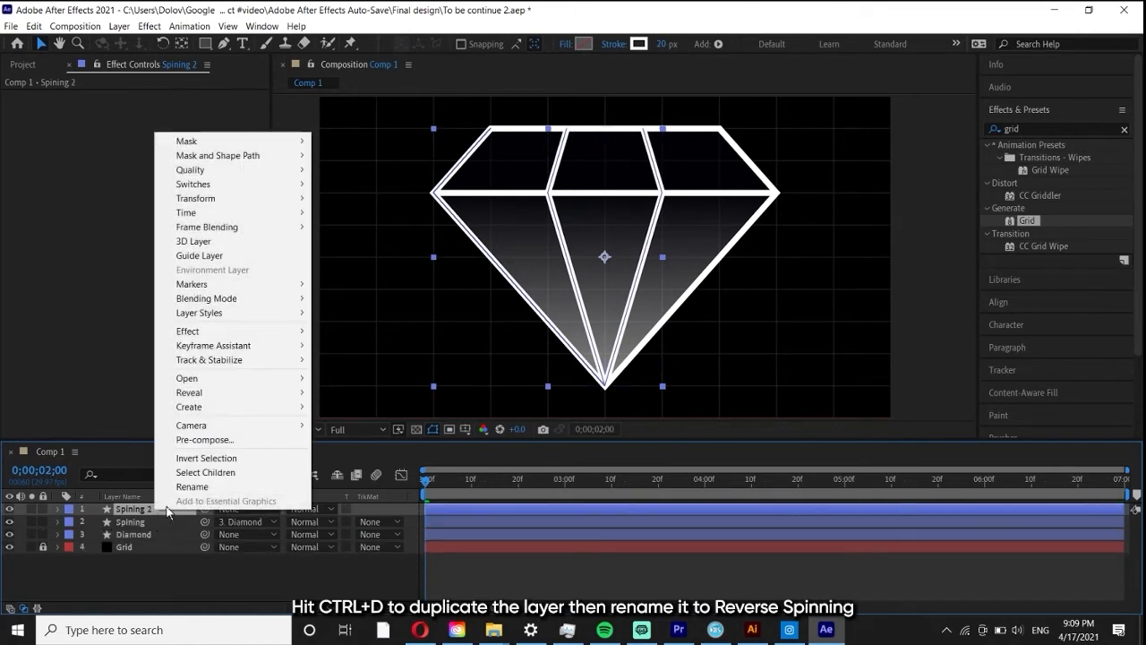
left_click(192, 486)
type("Re")
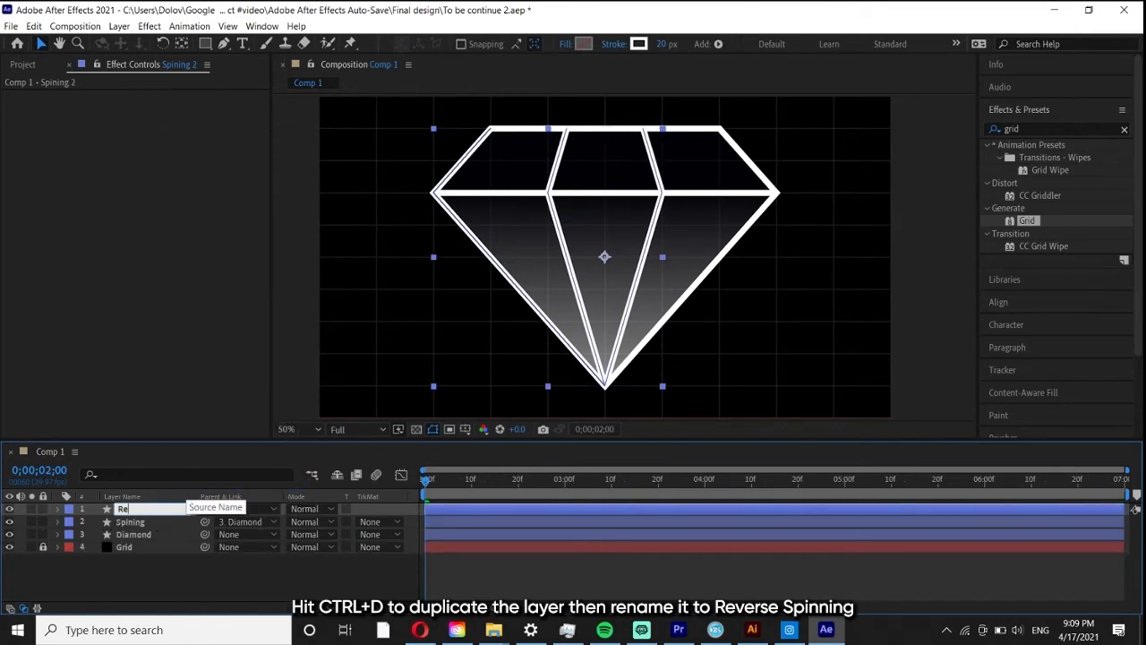
type("verse spinning")
key("Return")
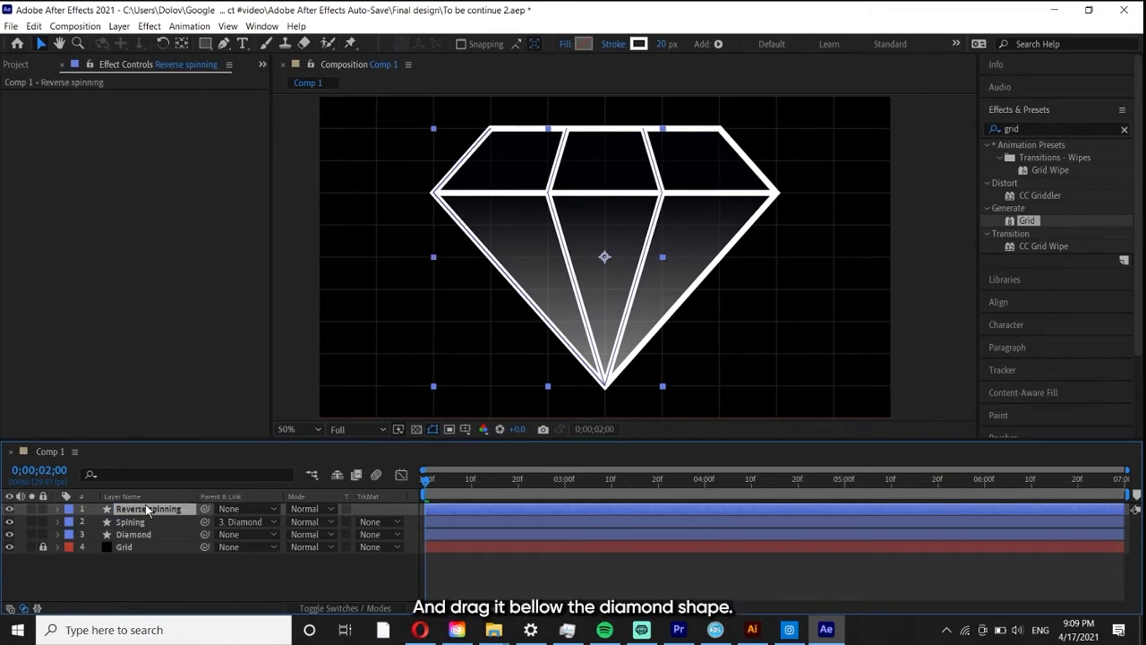
left_click_drag(148, 510, 141, 539)
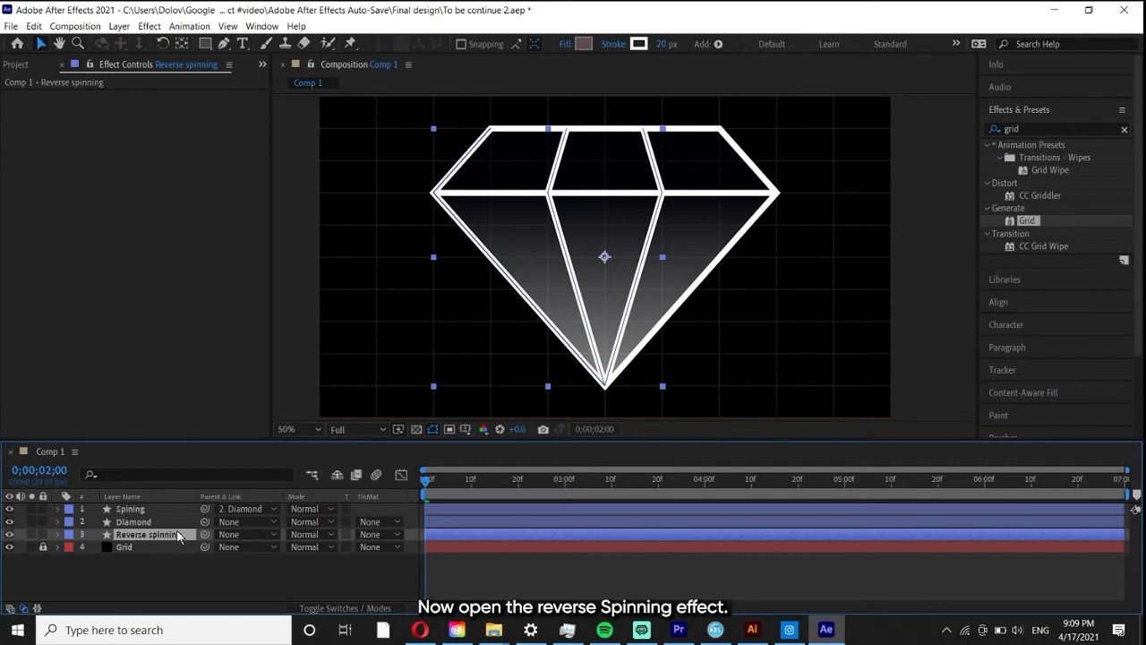
Step: Expand the Reverse spinning layer and filter the timeline properties by "path"
left_click(58, 534)
left_click(123, 475)
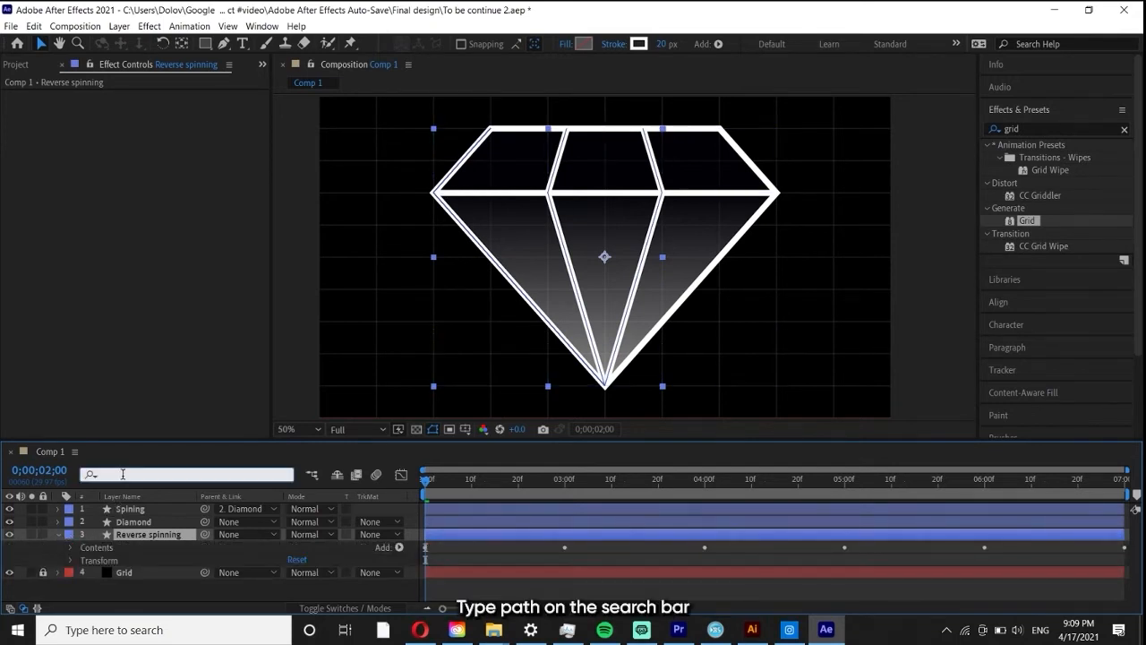
type("path")
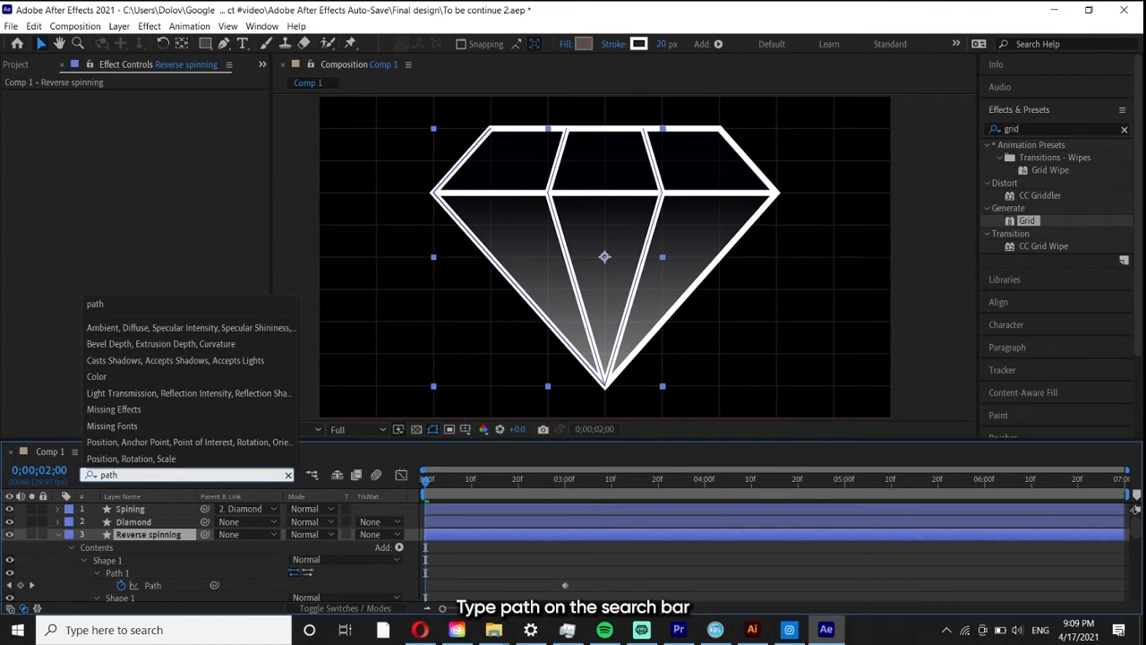
left_click(185, 302)
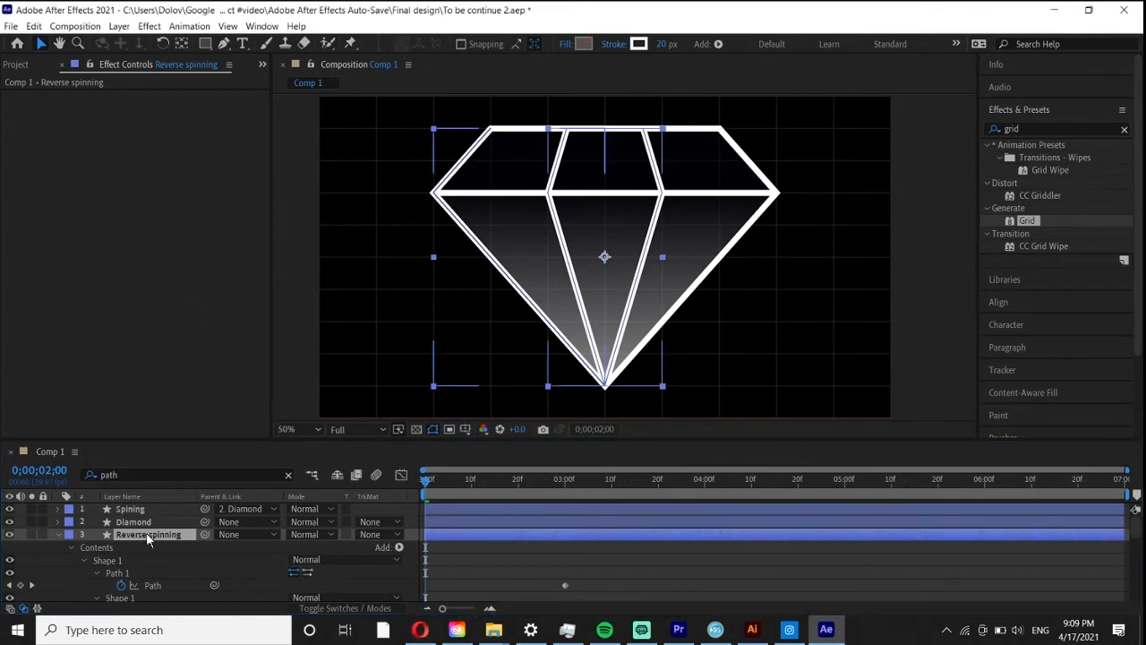
Step: Select every Path property of the Reverse spinning layer and time-reverse their keyframes
left_click(155, 586)
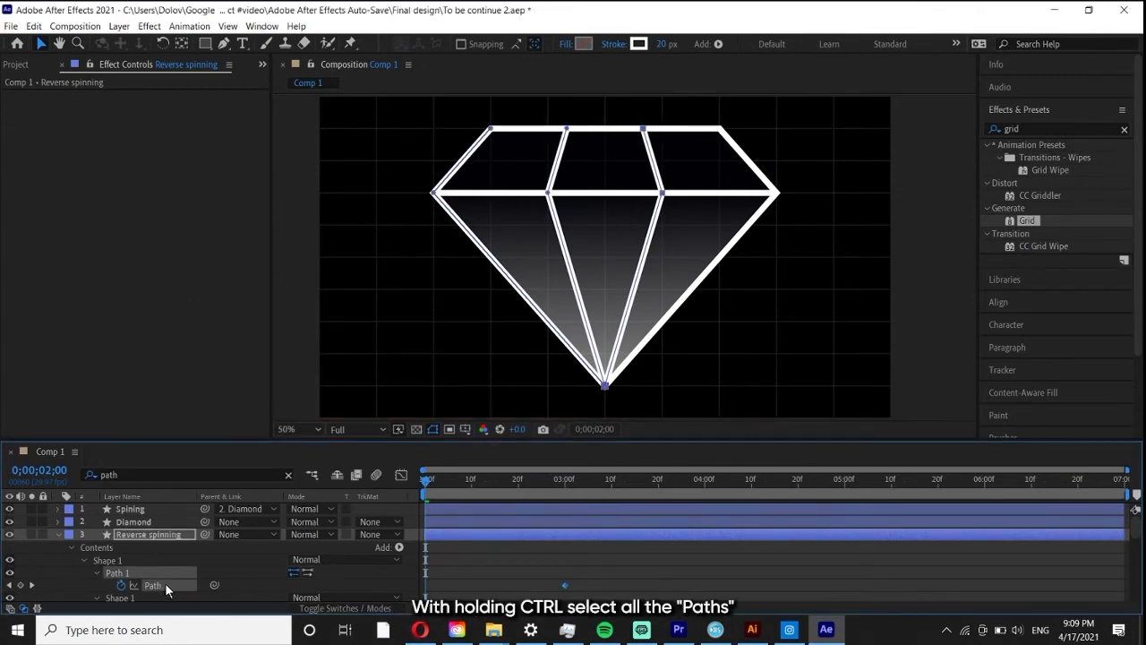
scroll(166, 583, "down", 1)
left_click(170, 586, "ctrl")
scroll(176, 579, "down", 2)
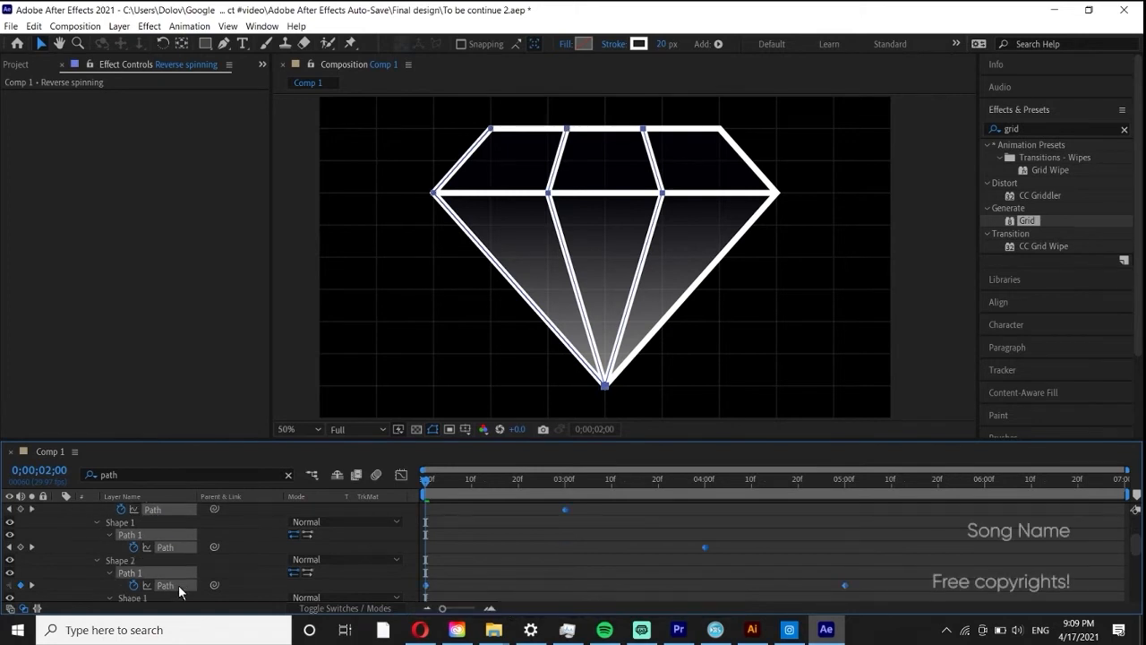
left_click(182, 547, "ctrl")
left_click(186, 585, "ctrl")
scroll(185, 577, "down", 1)
scroll(201, 566, "down", 2)
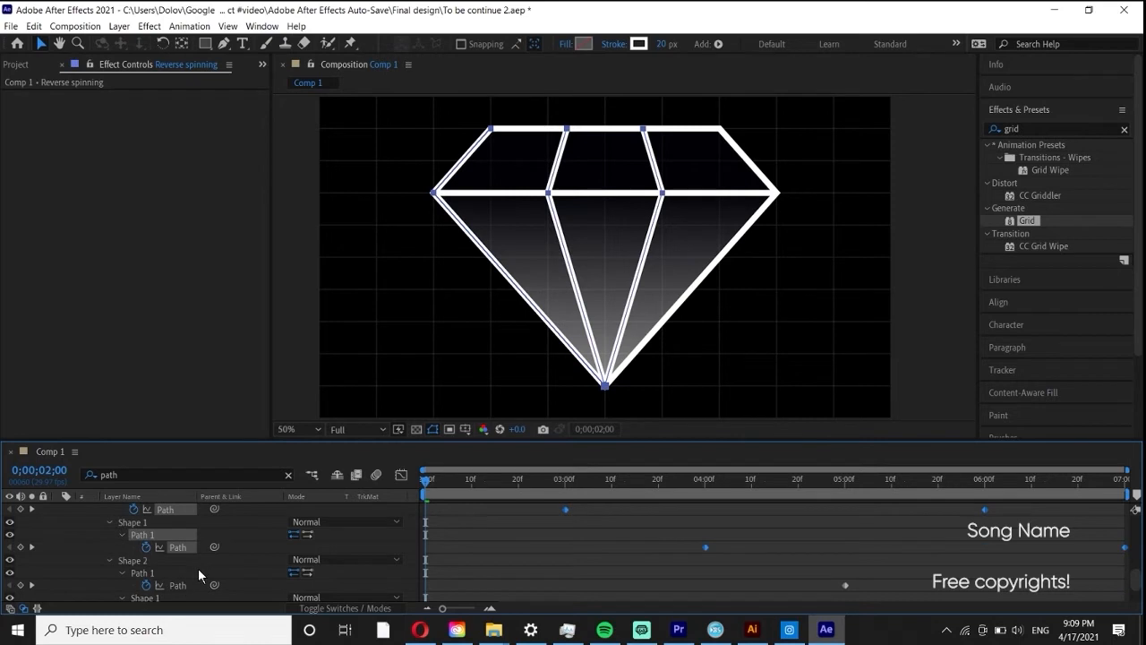
left_click(188, 584, "ctrl")
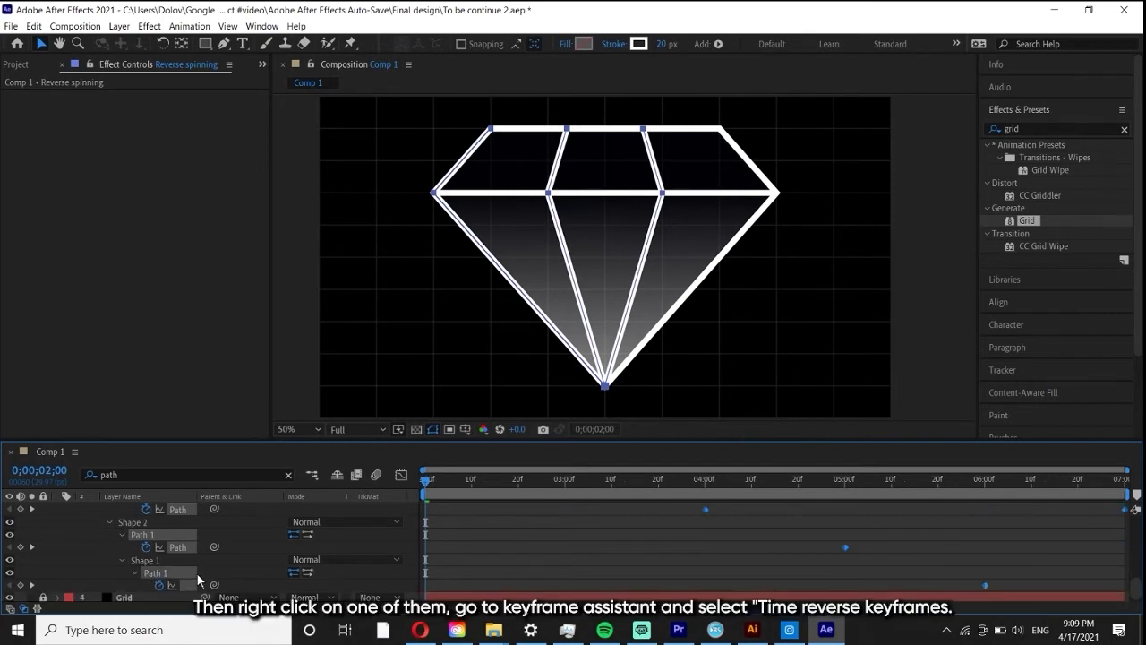
right_click(184, 582)
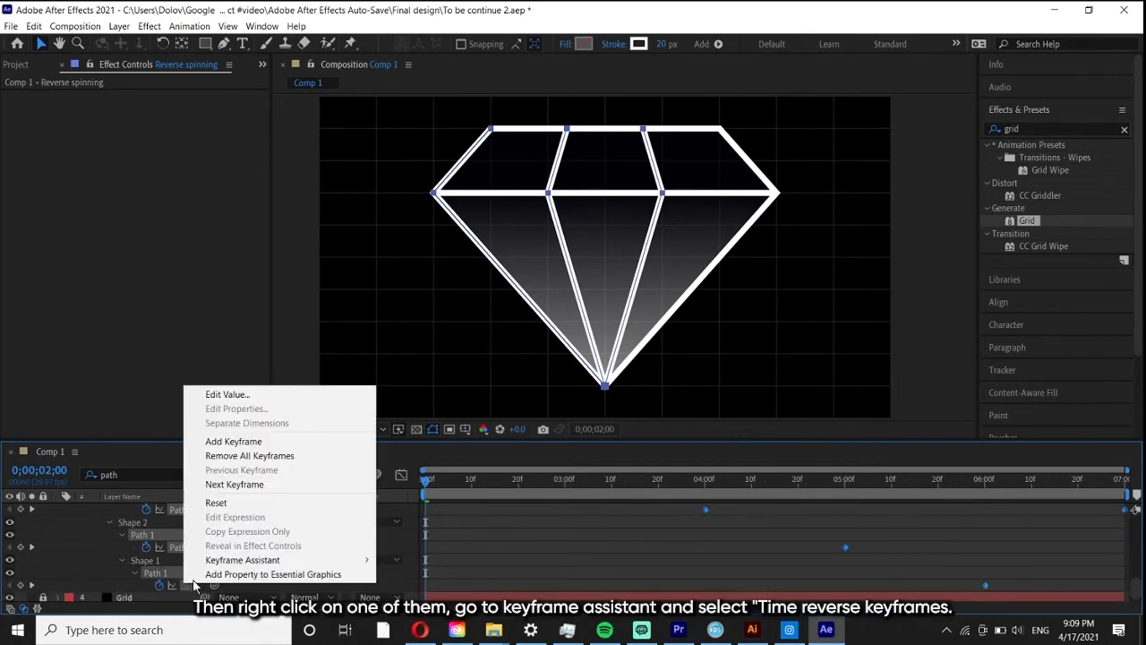
mouse_move(244, 566)
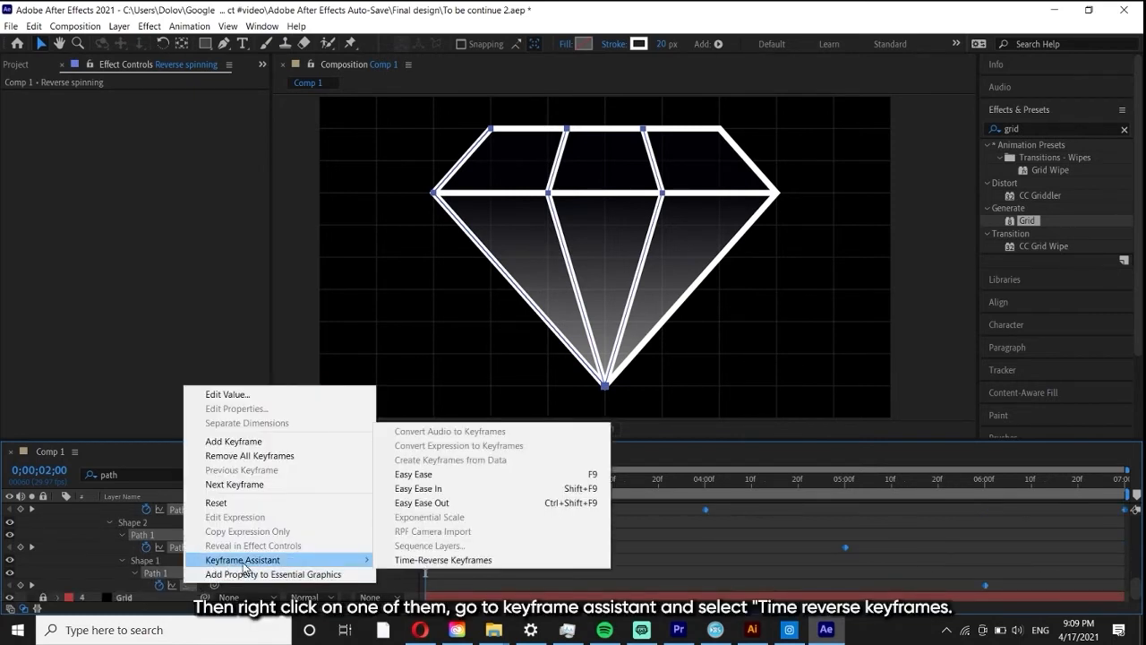
left_click(405, 560)
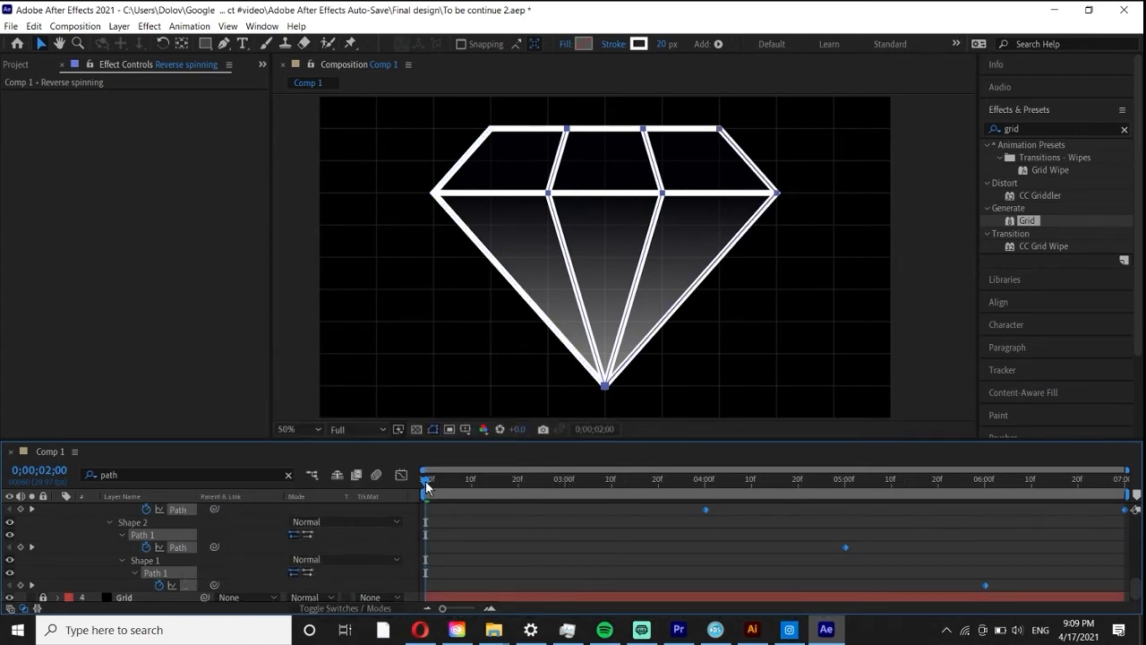
Step: Collapse the Reverse spinning layer and preview the diamond with the reversed lines behind it
scroll(145, 549, "up", 4)
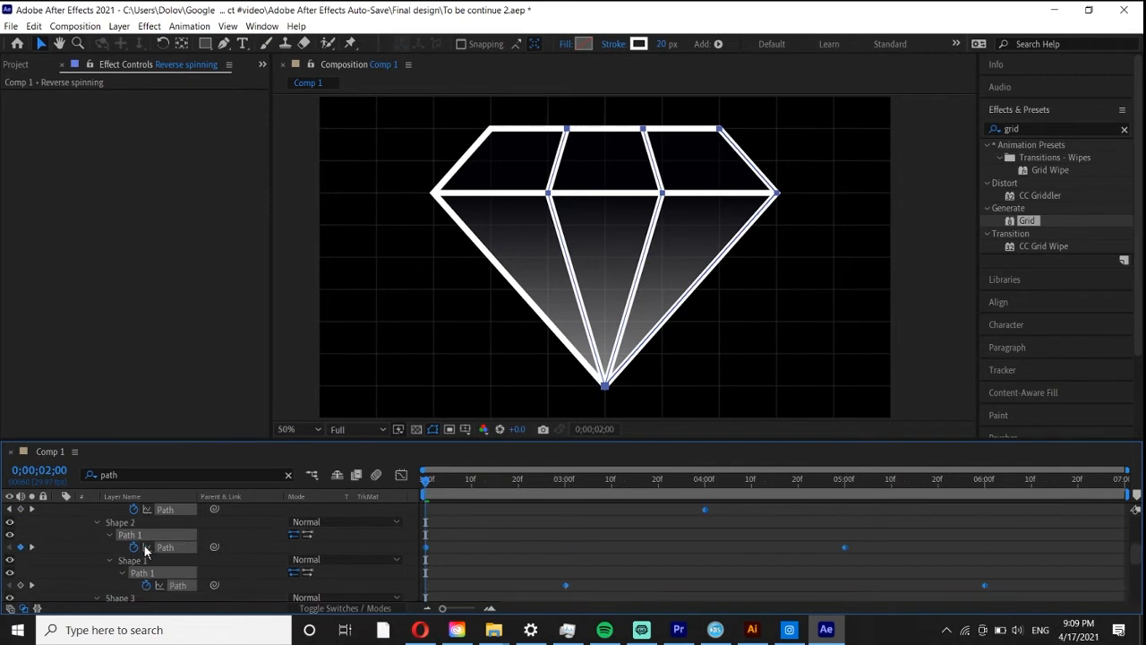
scroll(144, 545, "up", 2)
left_click(56, 533)
key("space")
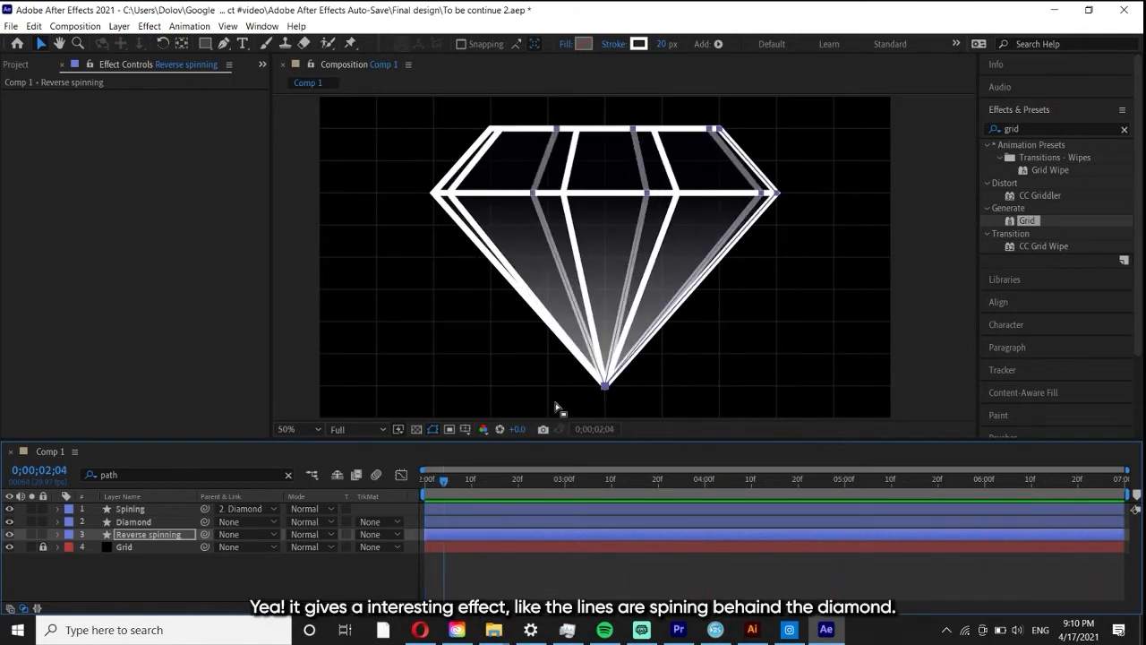
key("space")
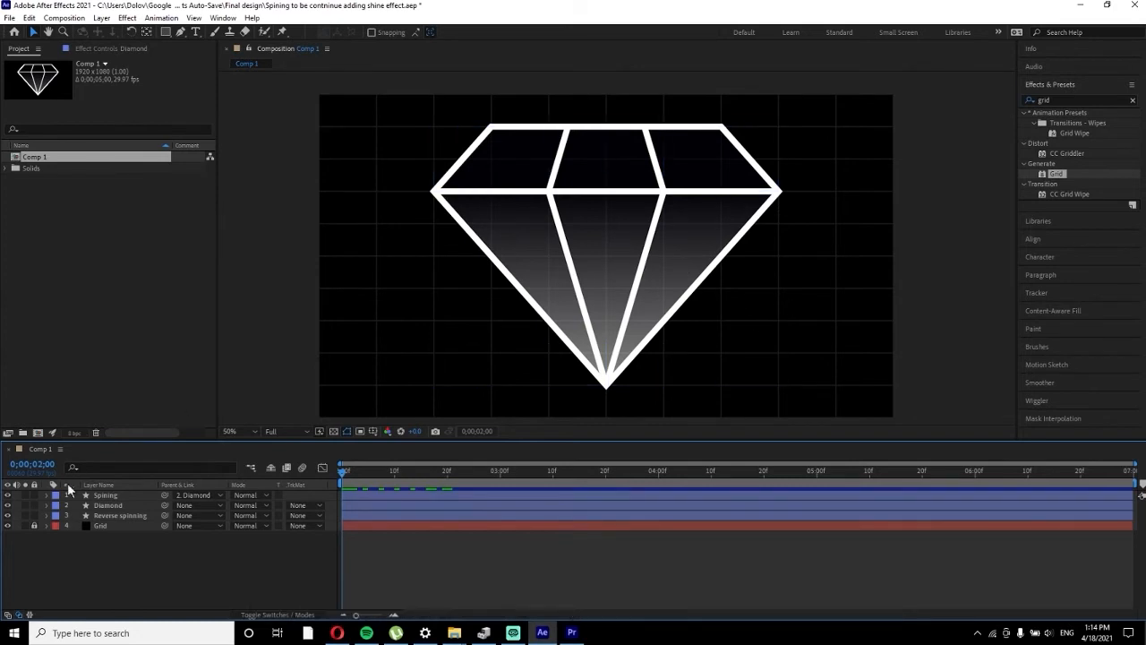
Step: Hide the Spining, Diamond and Reverse spinning layers, leaving only the Grid visible
left_click(8, 495)
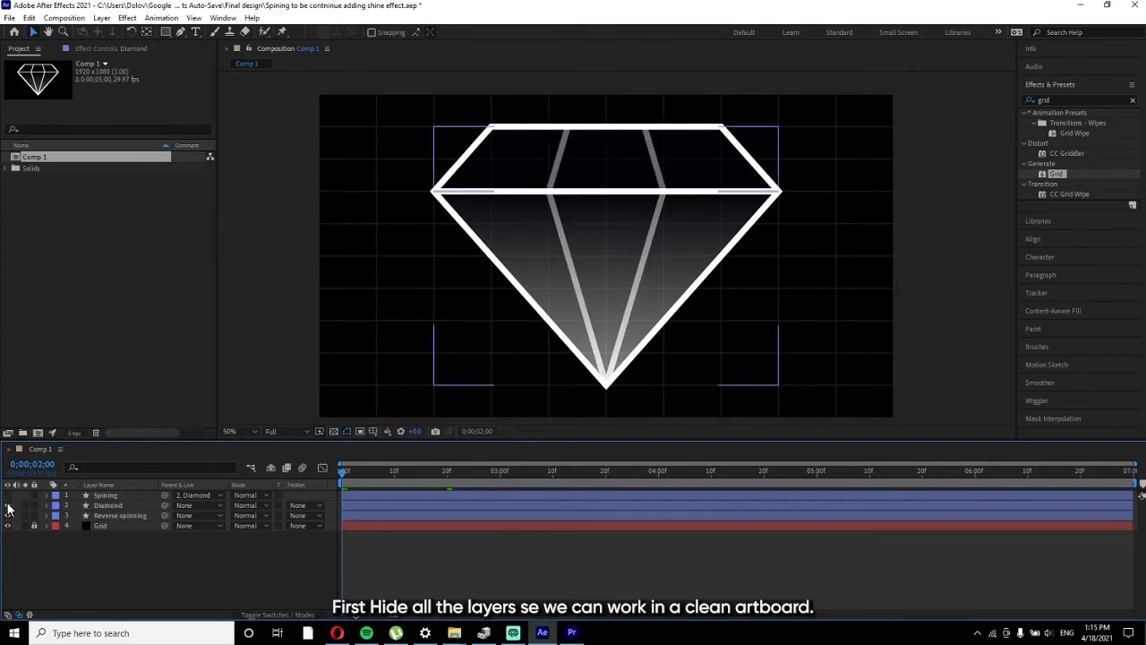
left_click(8, 505)
left_click(8, 515)
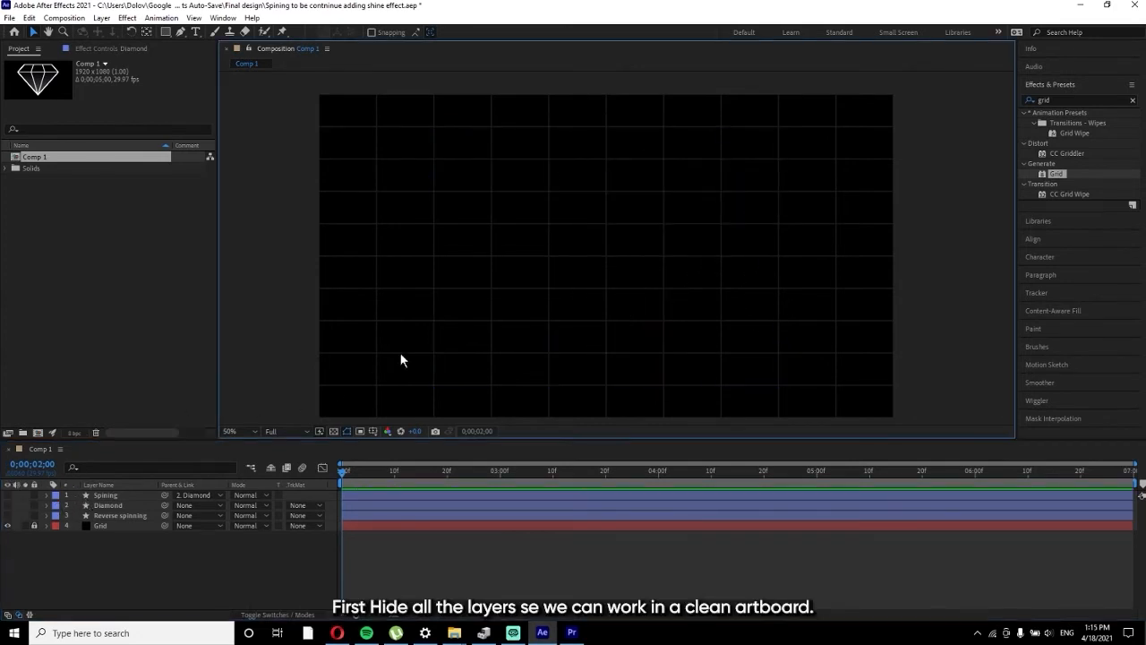
Step: Remove the gradient fill and draw a vertical line with the Pen tool, one grid cell tall, along the grid's central vertical line
left_click(178, 34)
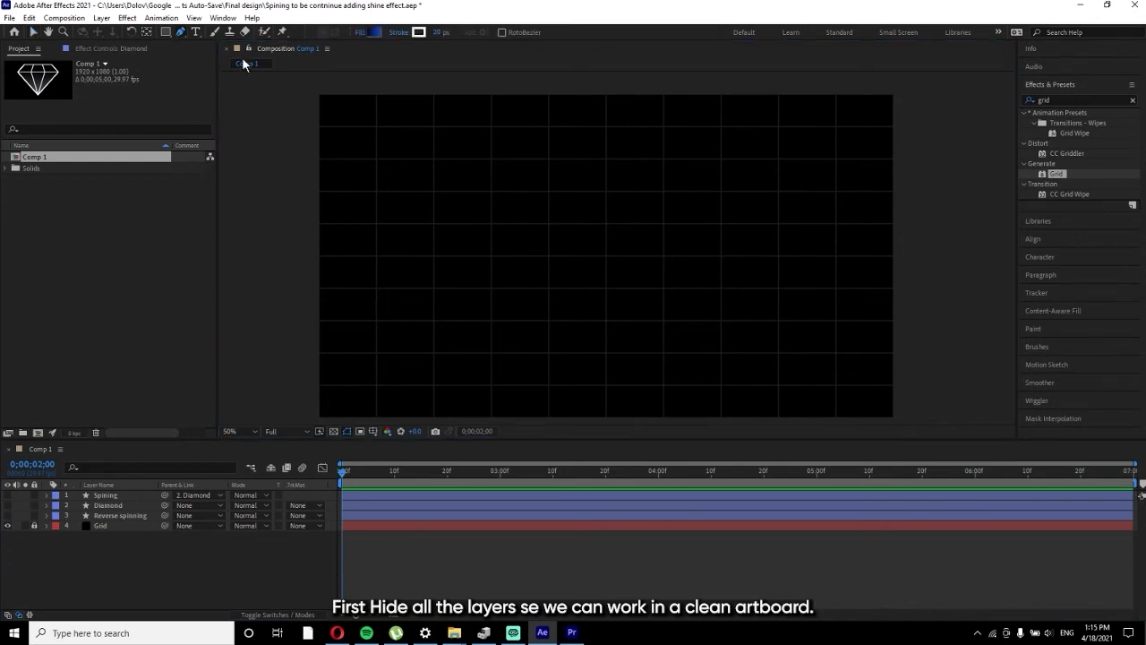
left_click(359, 33)
left_click(757, 257)
left_click(797, 324)
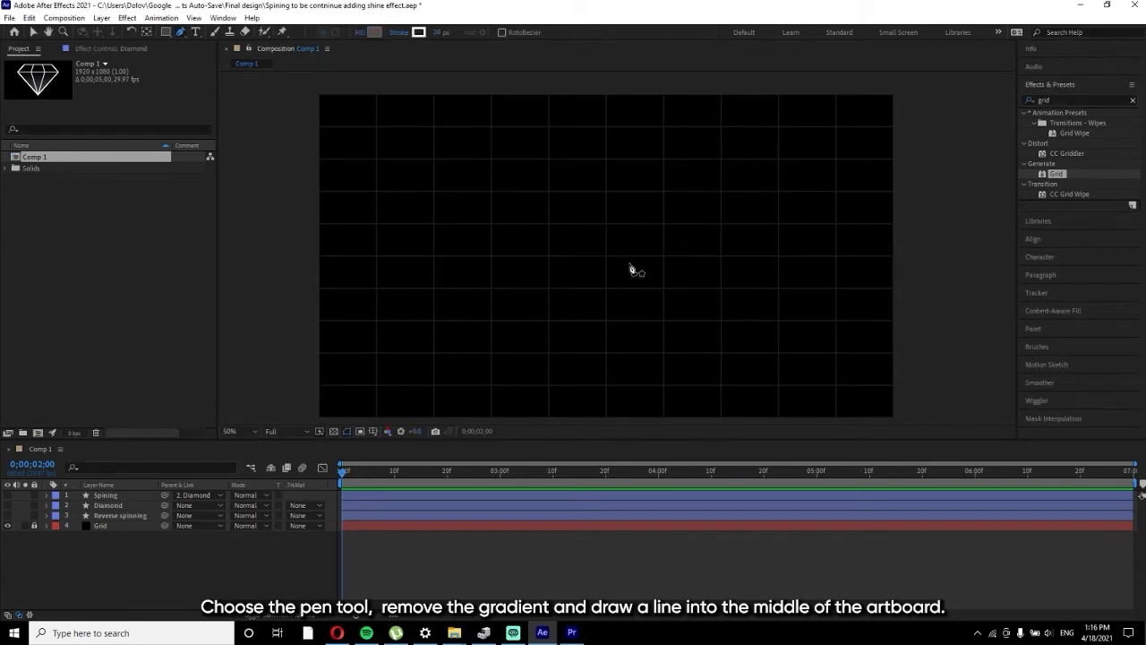
left_click(607, 193)
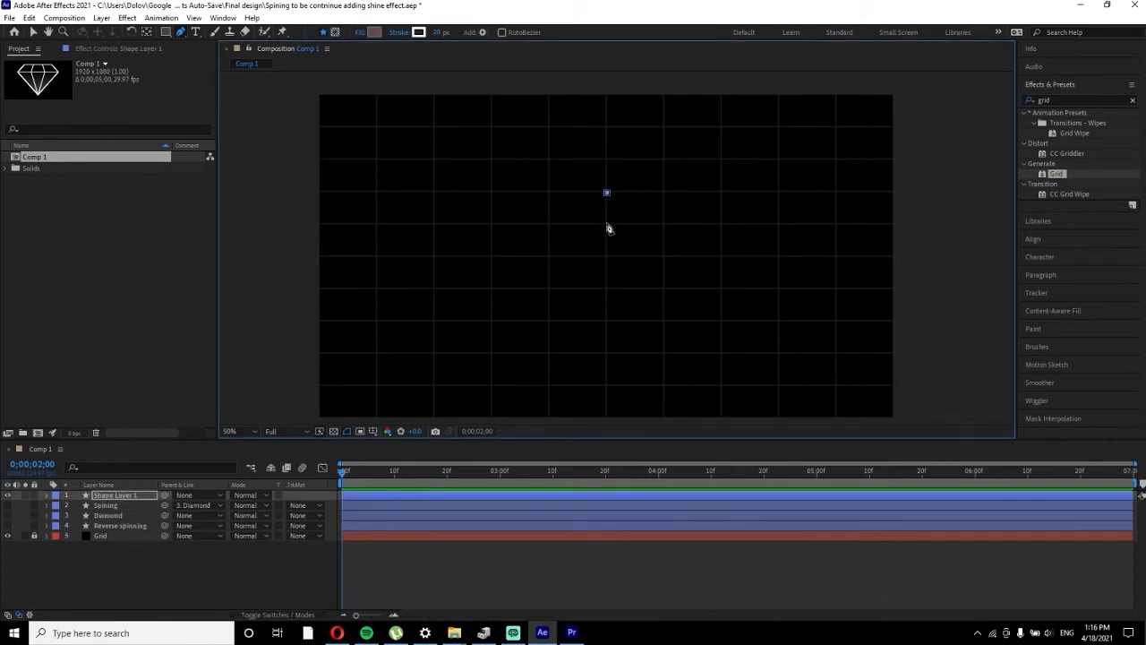
left_click(607, 225)
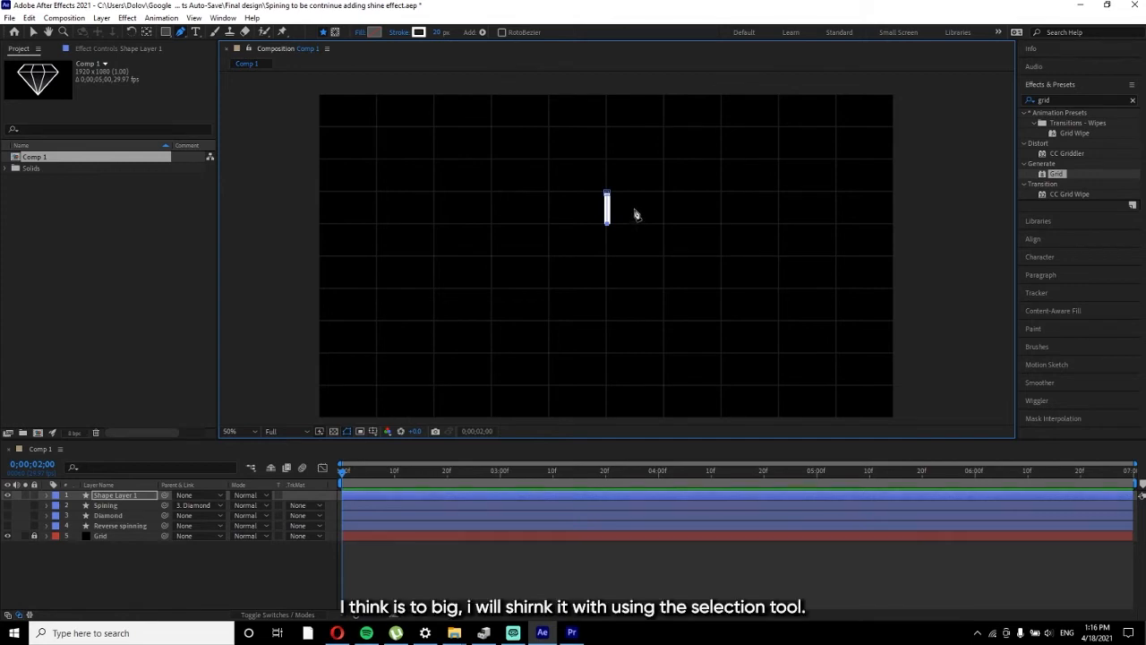
Step: Shorten the vertical line slightly by lowering its top point, and select the whole line
key("v")
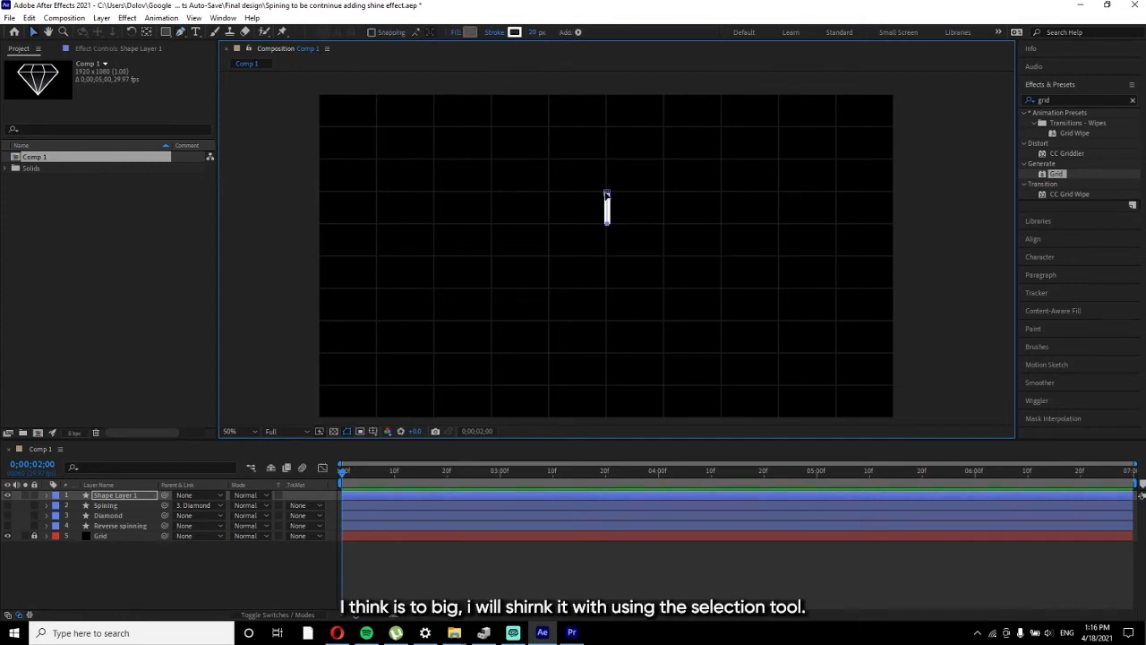
left_click_drag(606, 192, 606, 201)
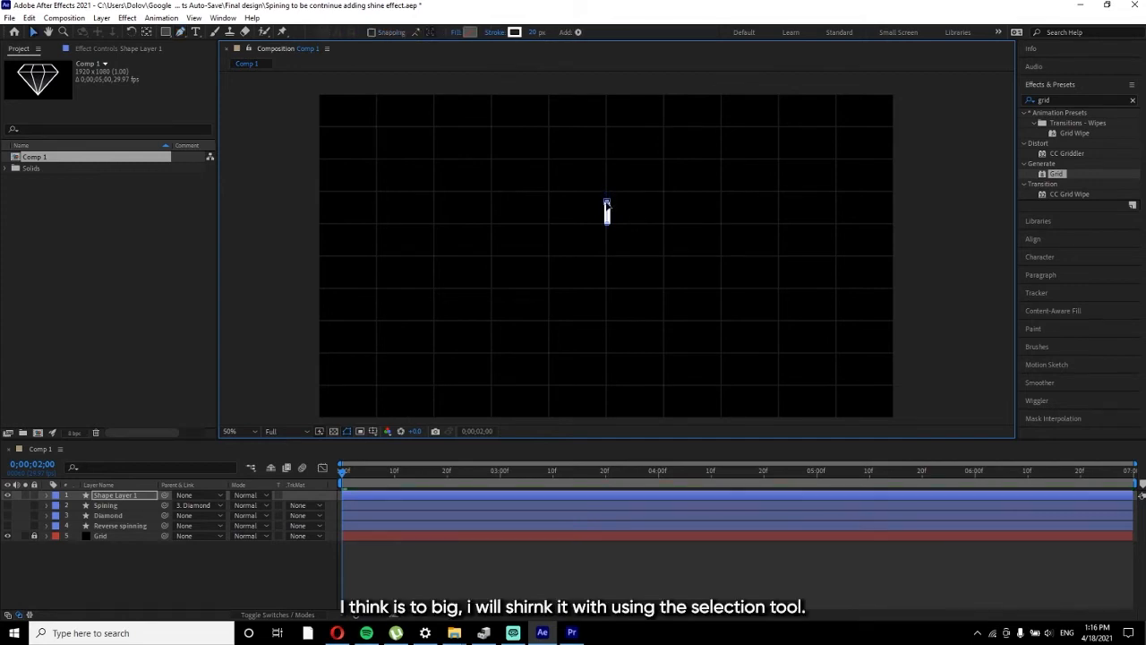
left_click_drag(607, 212, 611, 225)
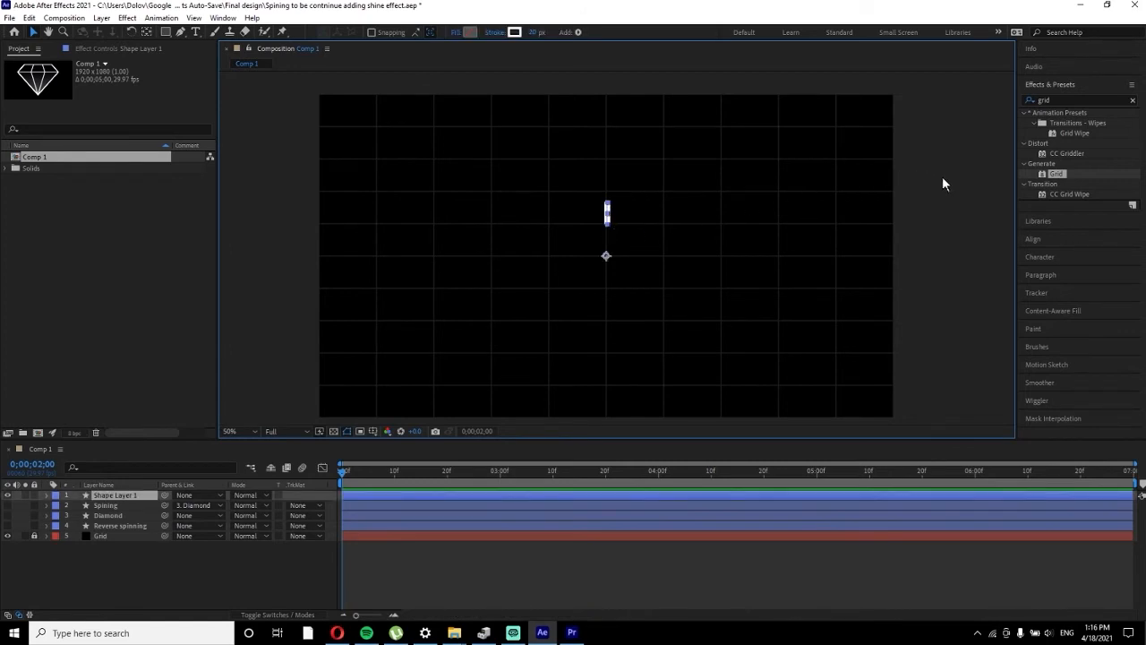
Step: Align the line to the centre of the composition horizontally and vertically, and nudge it slightly upward
left_click(1029, 239)
left_click(1050, 152)
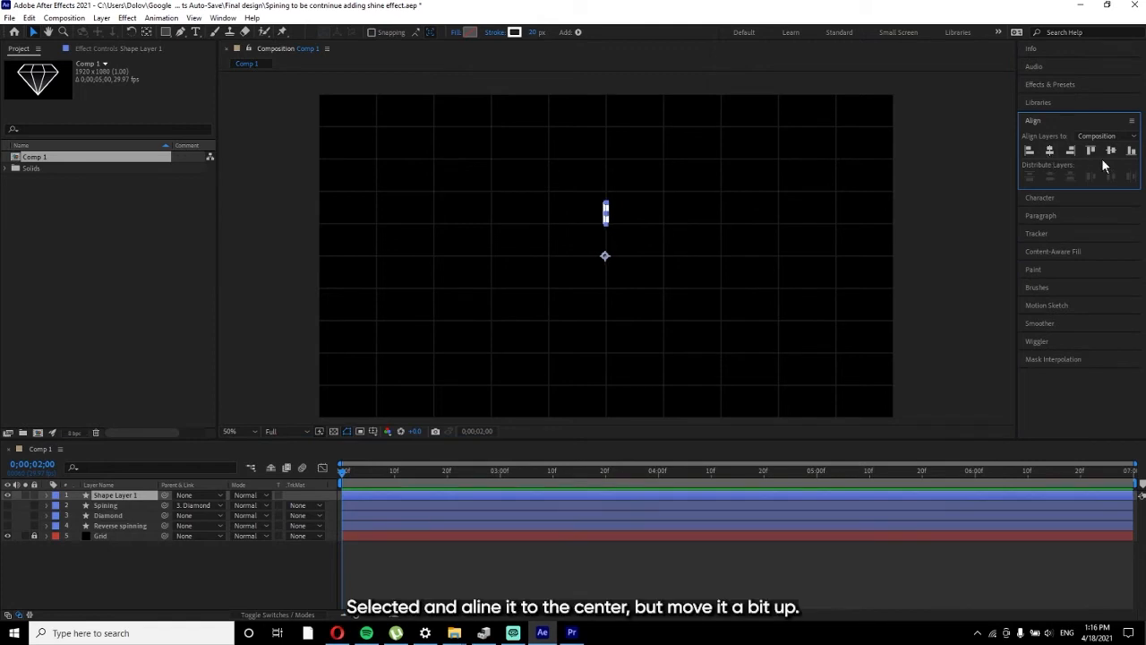
left_click(1110, 152)
left_click_drag(607, 302, 606, 295)
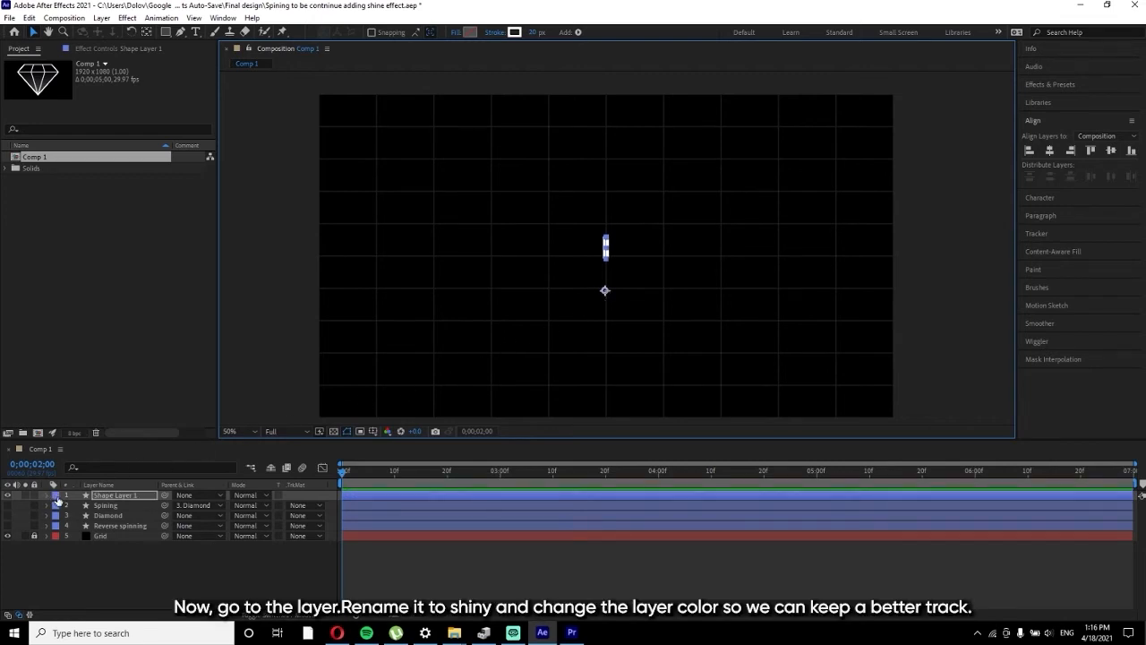
Step: Rename the line's shape layer as Shiny and give it the Sandstone label colour
right_click(115, 494)
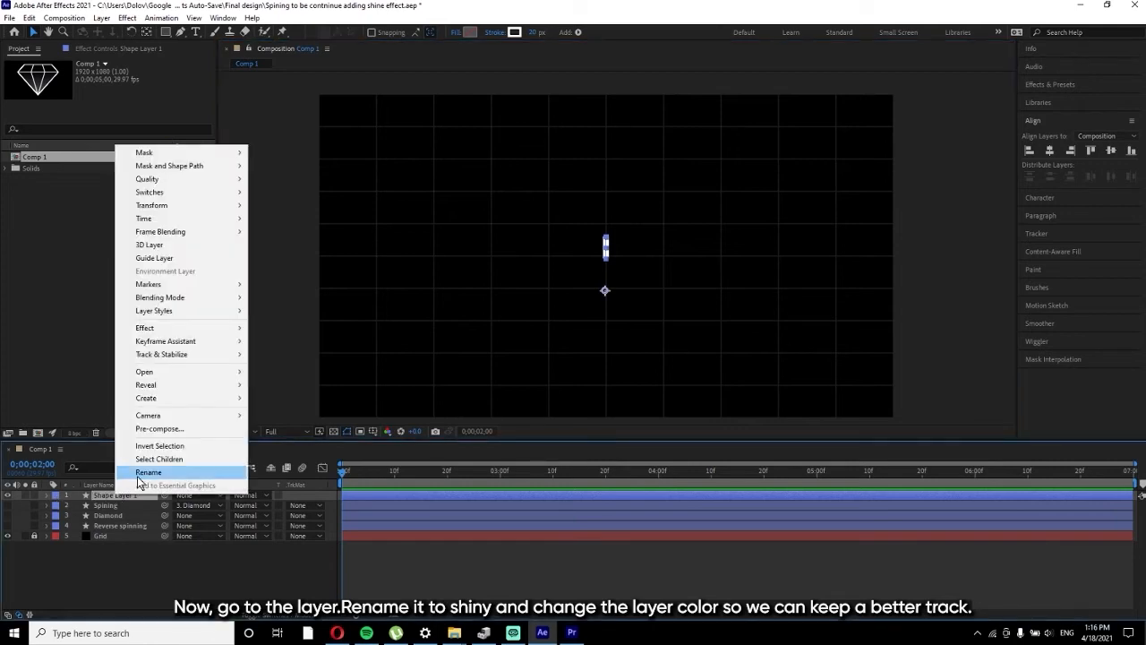
left_click(135, 472)
type("Shiny")
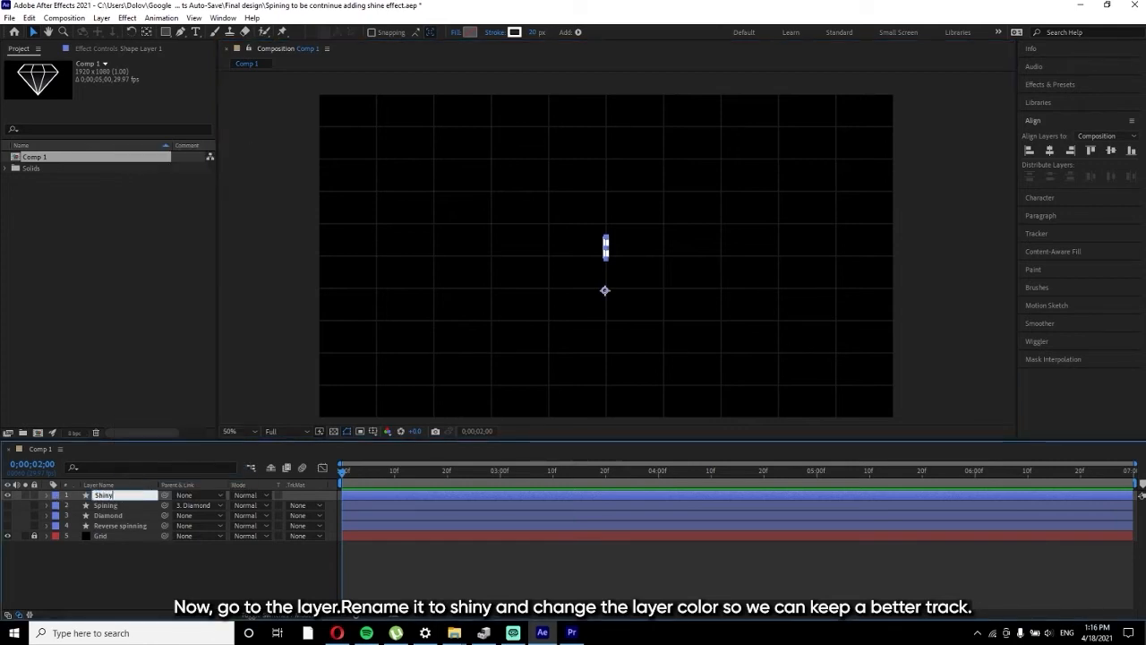
left_click(53, 498)
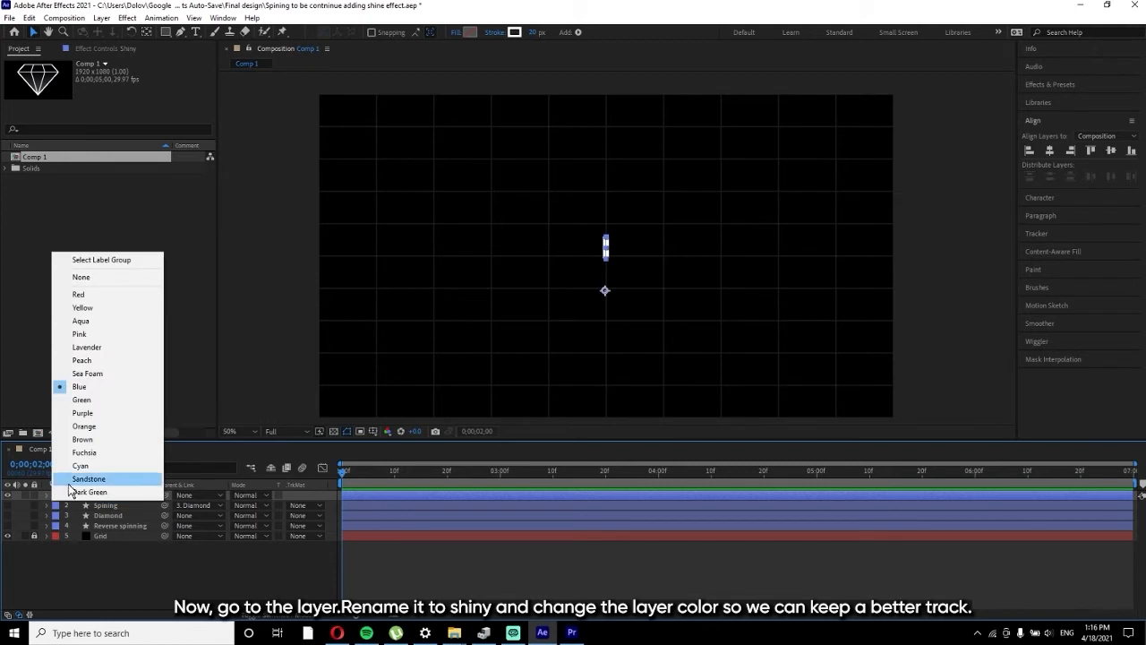
left_click(81, 478)
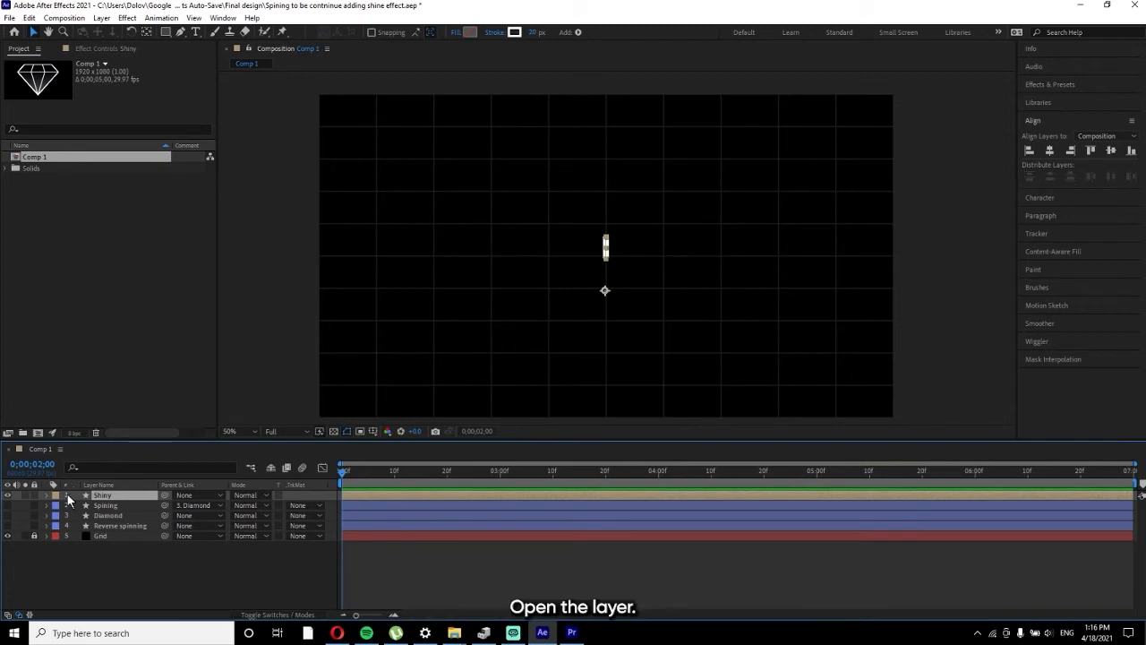
Step: Expand the Shiny layer and add a Repeater to its contents
left_click(47, 496)
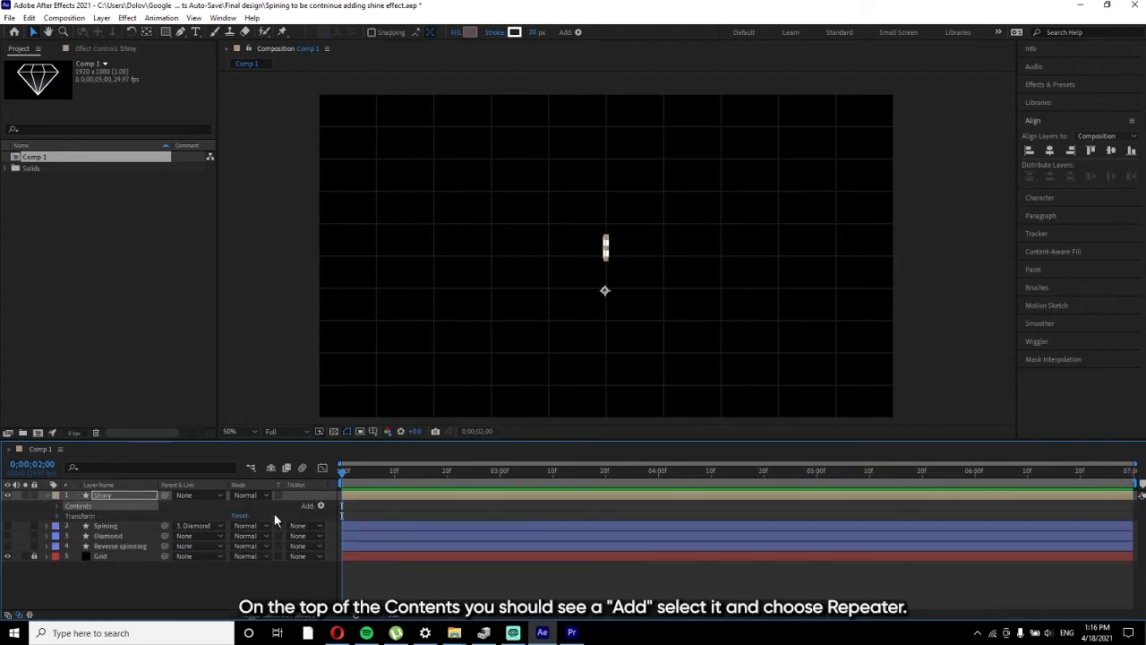
left_click(320, 505)
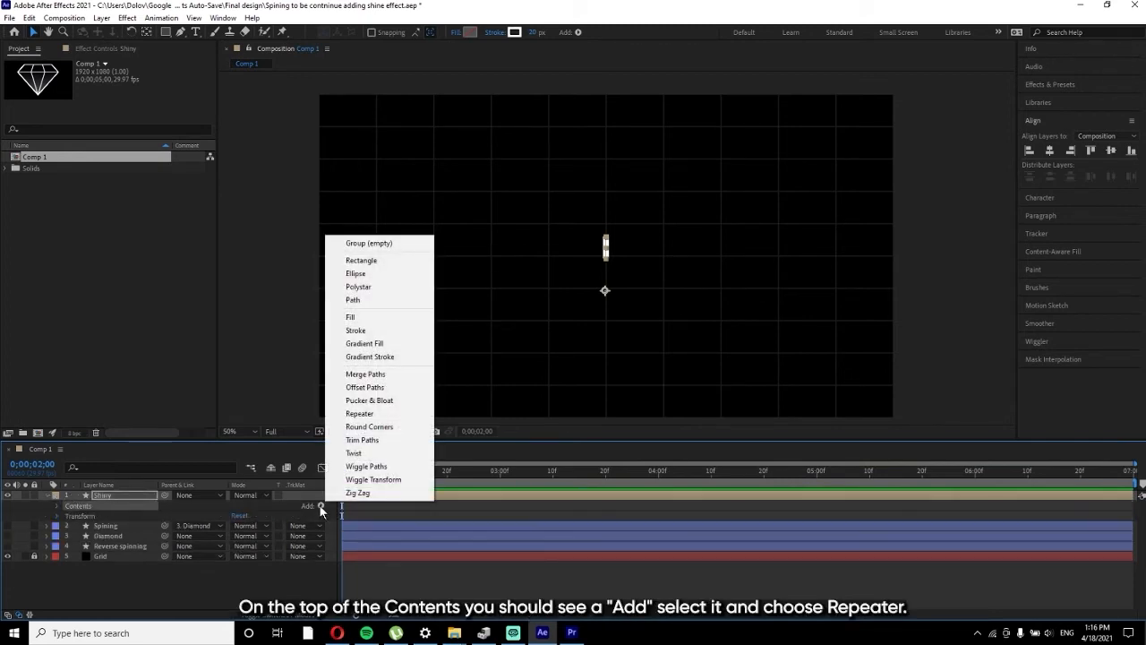
left_click(367, 413)
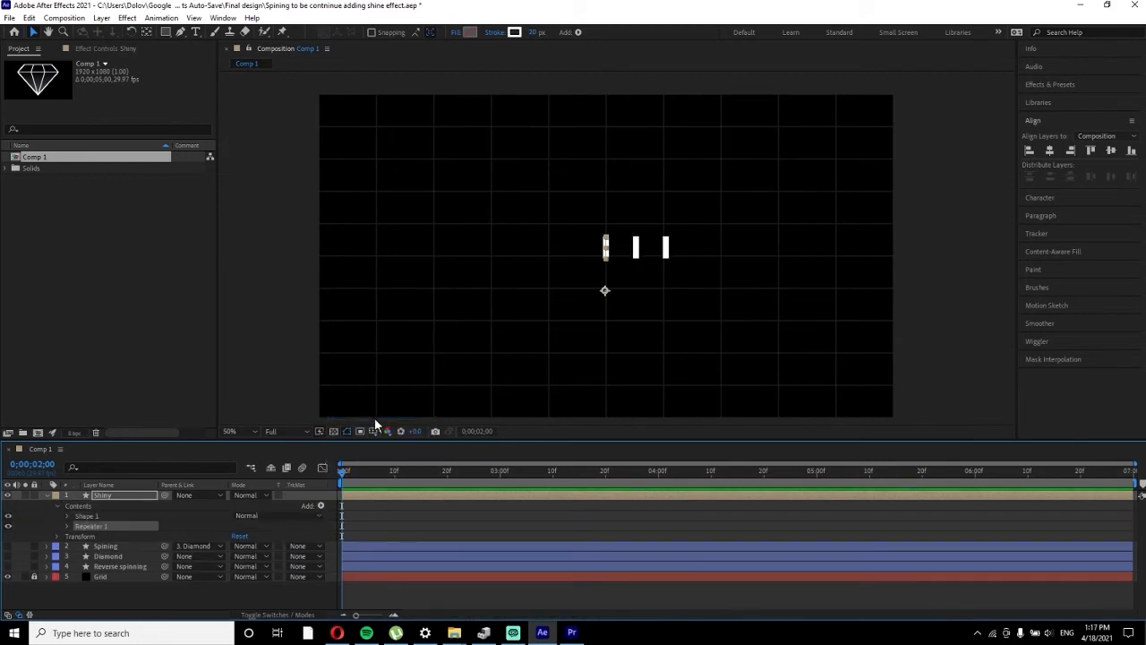
Step: In the Repeater's transform, set Position to 0, 0 and Rotation to 60°
left_click(66, 525)
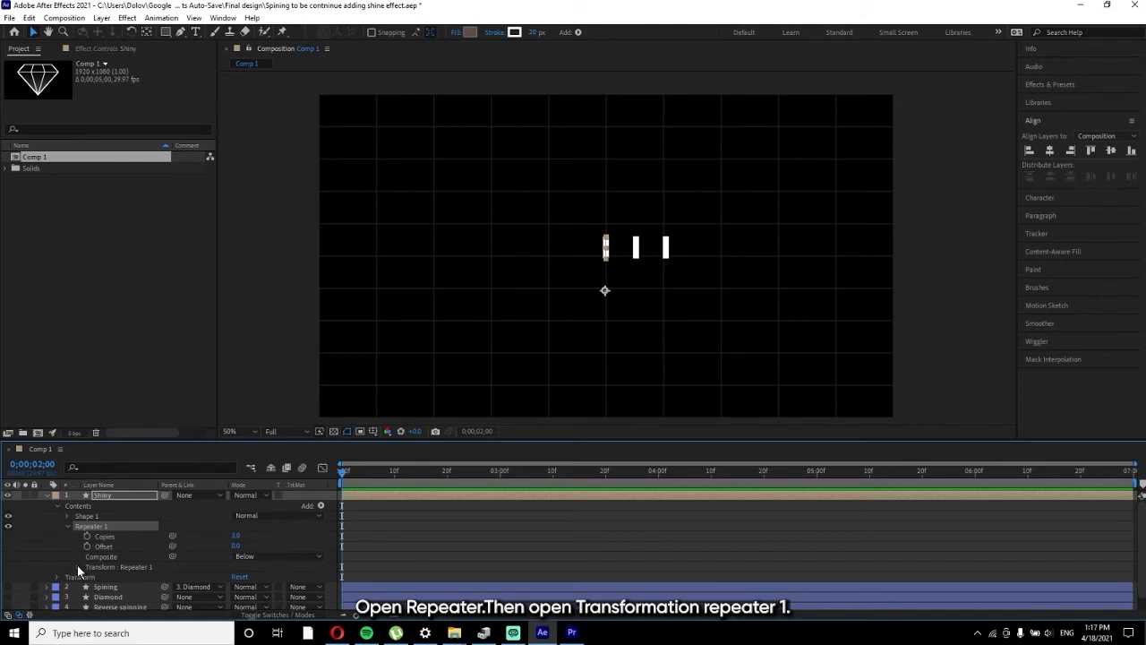
left_click(78, 566)
left_click(238, 564)
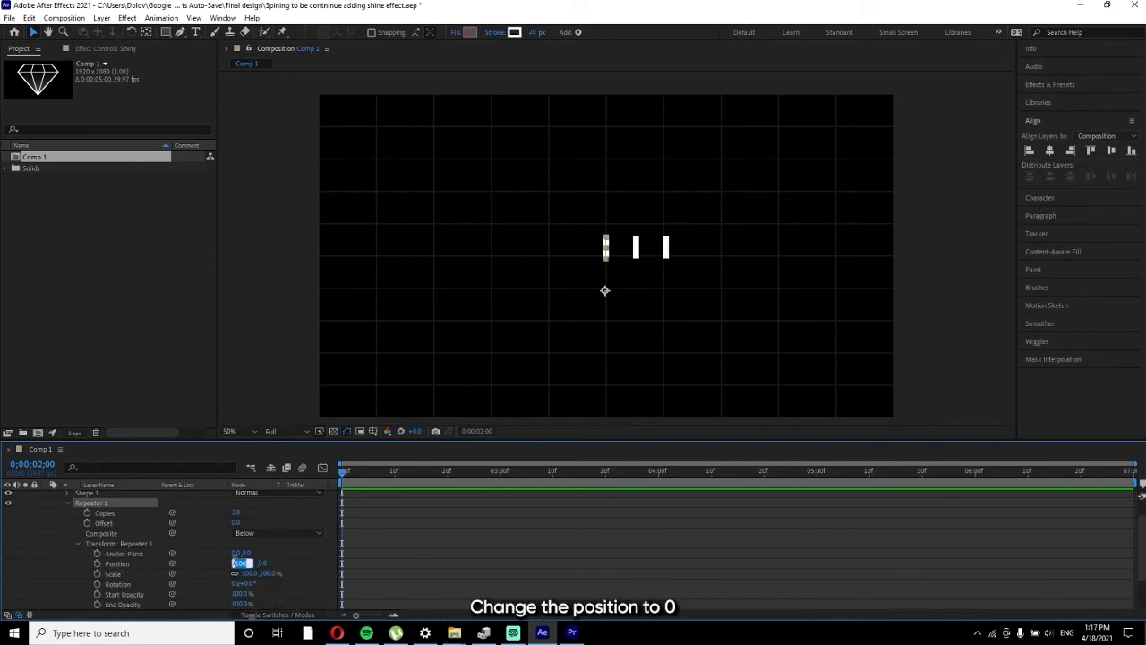
type("0")
key("Tab")
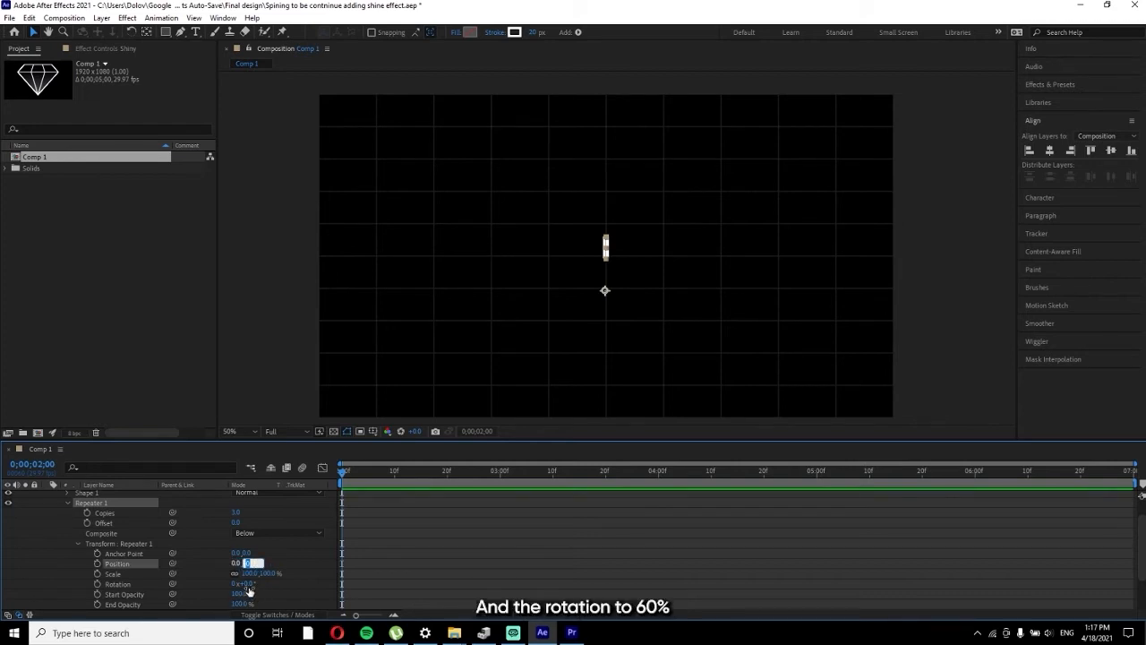
left_click_drag(243, 584, 262, 584)
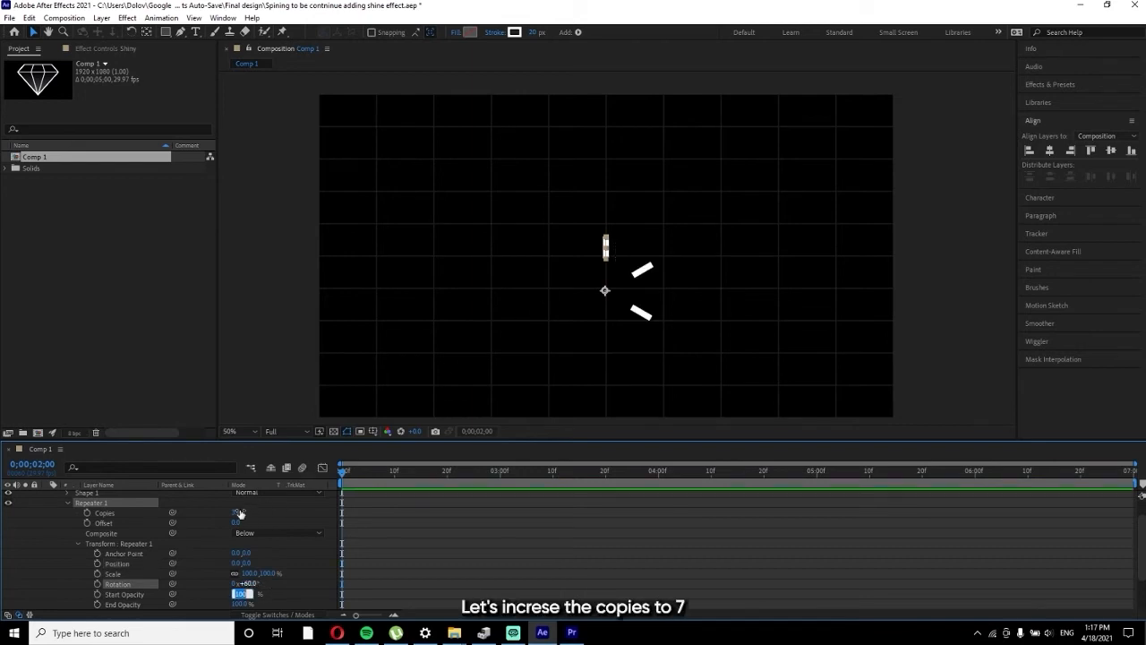
Step: Set the Repeater's copies to 7 and its Anchor Point to 0, -98 to bring the lines together
left_click(237, 512)
type("7")
key("Tab")
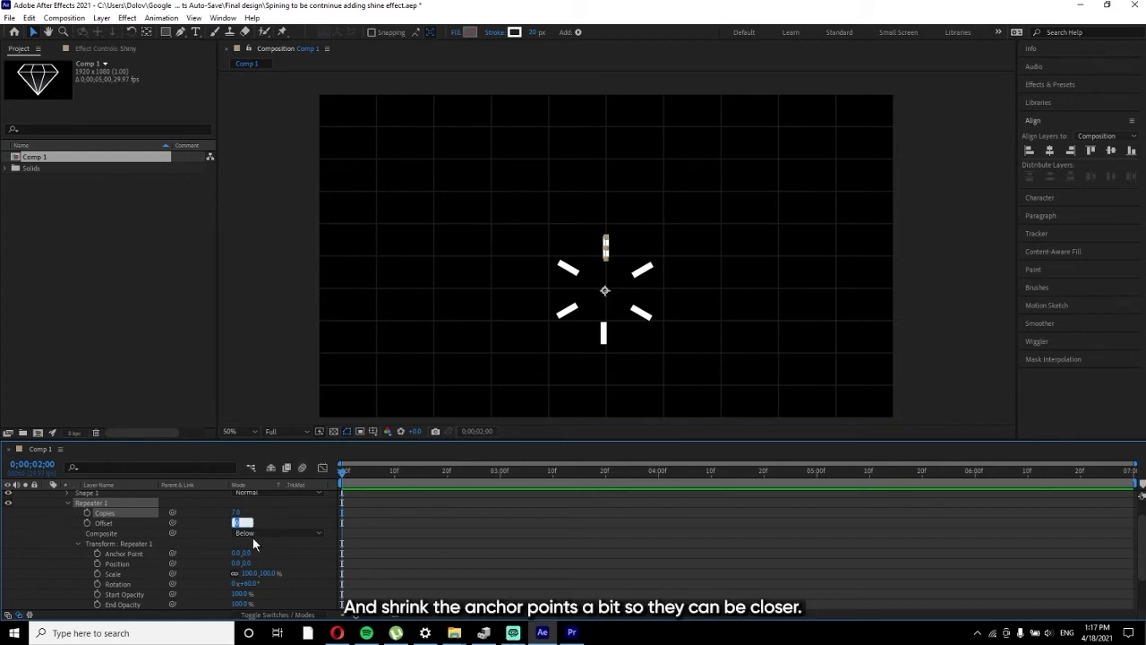
left_click_drag(246, 555, 193, 548)
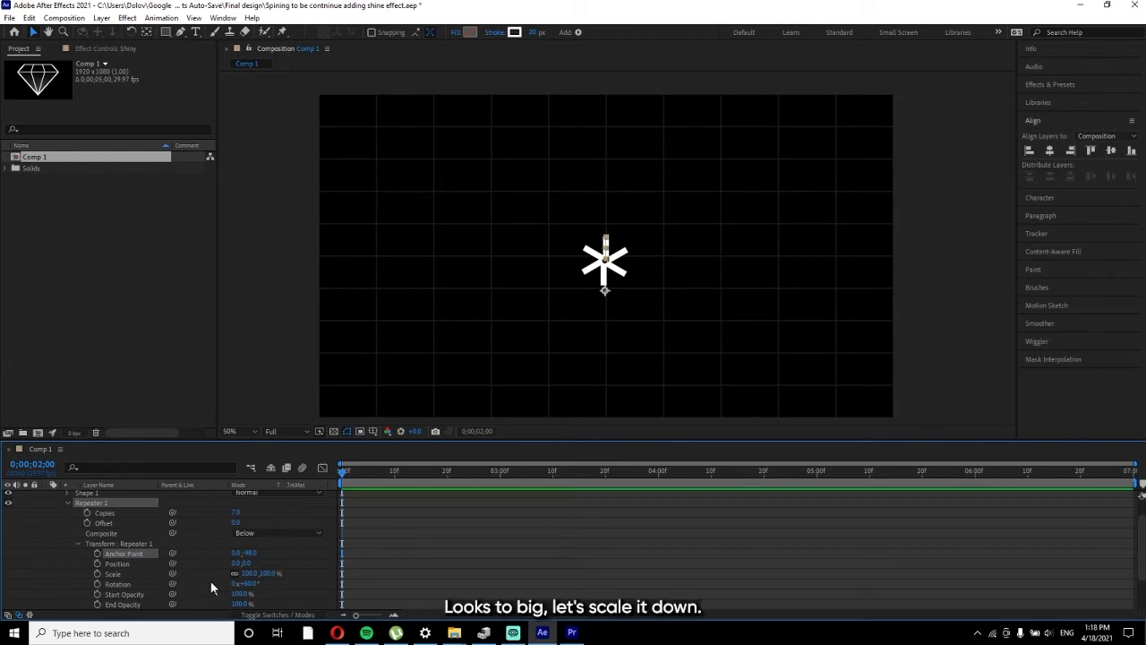
Step: Scale the Shiny layer down to 68% through the layer's own Transform properties
mouse_move(254, 574)
left_mouse_down()
mouse_move(243, 578)
mouse_move(264, 578)
left_mouse_up()
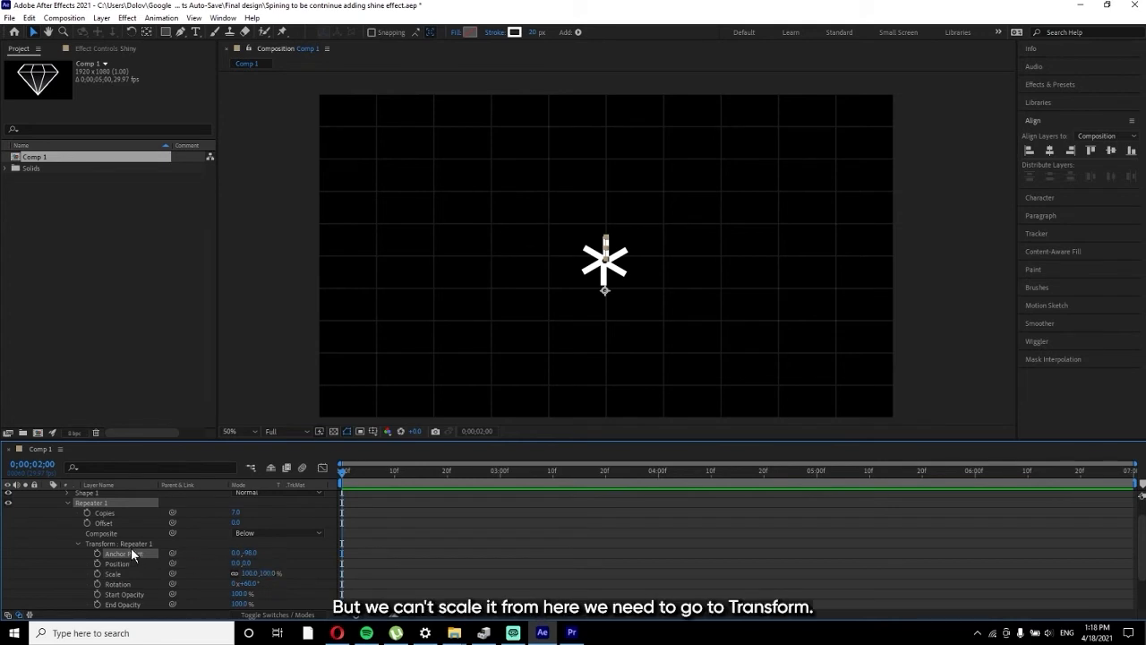
left_click(78, 542)
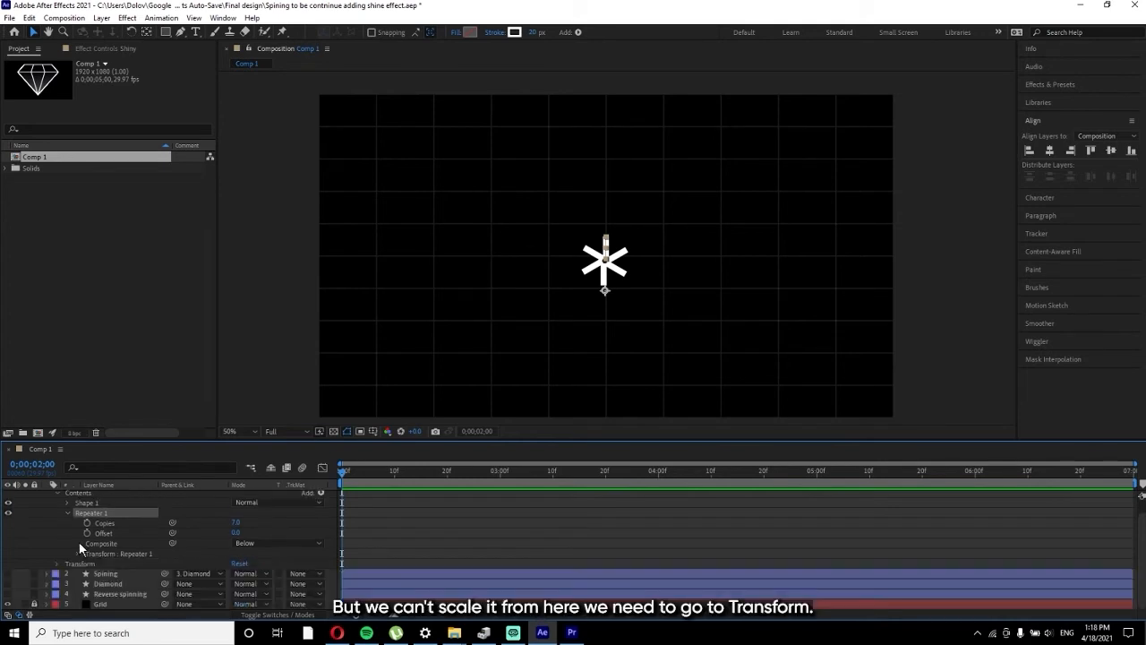
left_click(57, 564)
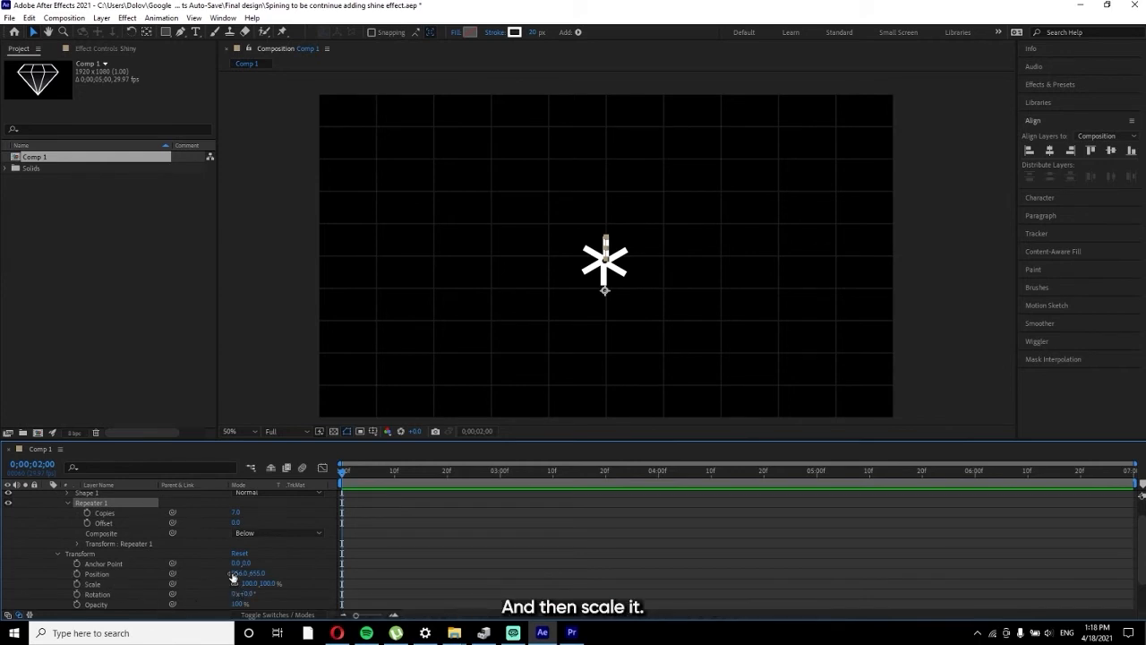
mouse_move(237, 574)
left_mouse_down()
mouse_move(261, 584)
mouse_move(234, 582)
mouse_move(246, 588)
left_mouse_up()
key("ctrl+z")
key("ctrl+z")
Step: Set the stroke width of the Shiny lines to 30 px and deselect the layer
left_click(535, 32)
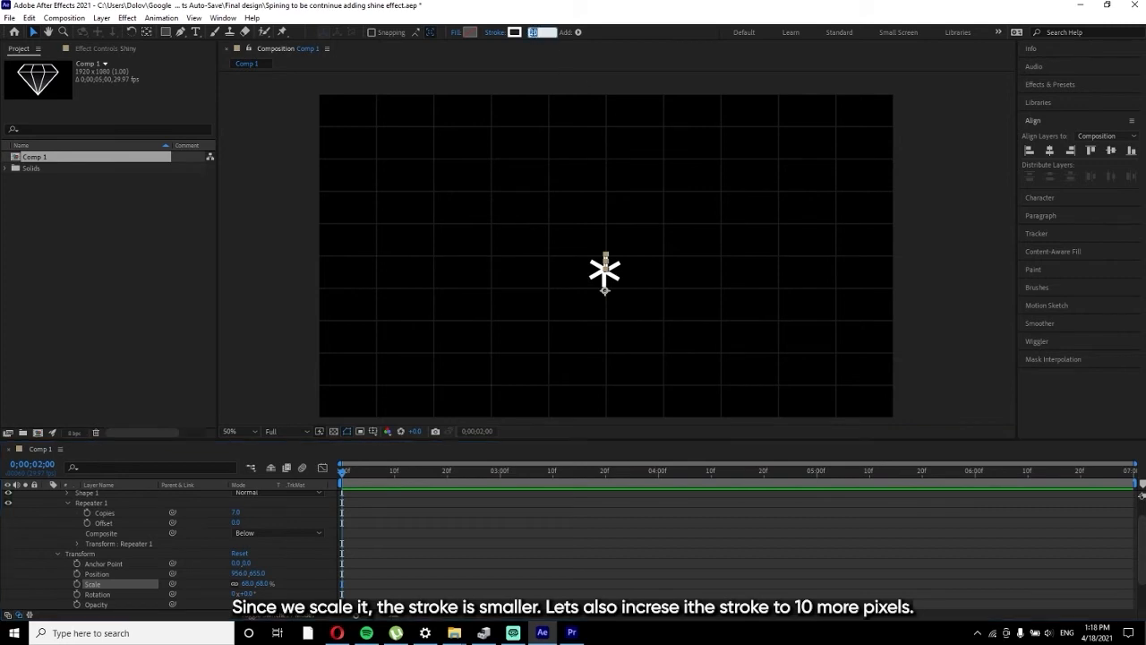
type("30")
key("Return")
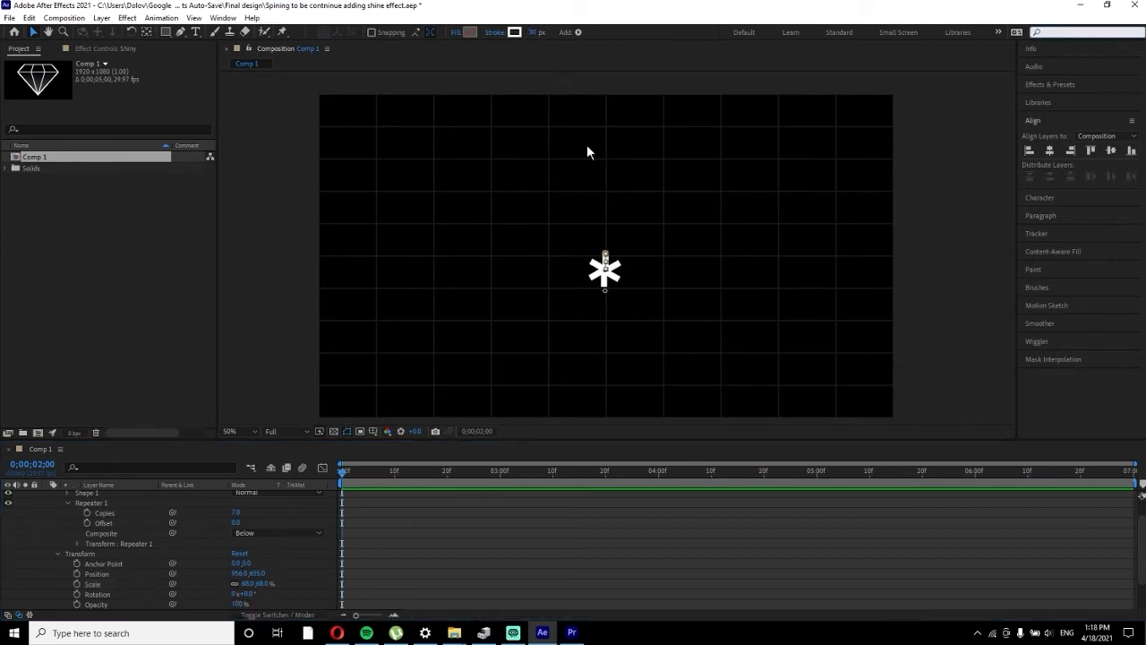
left_click(591, 158)
Step: Select the Shiny layer, collapse its Repeater and add Trim Paths to its contents
scroll(601, 235, "up", 6)
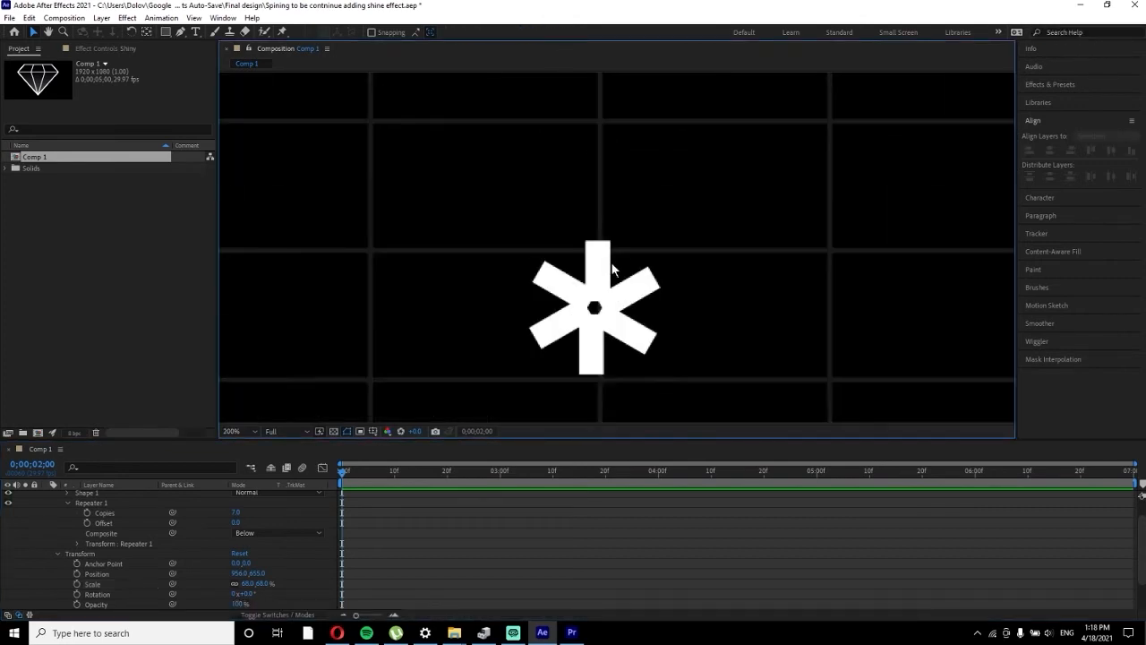
left_click_drag(609, 257, 611, 161)
scroll(599, 213, "down", 2)
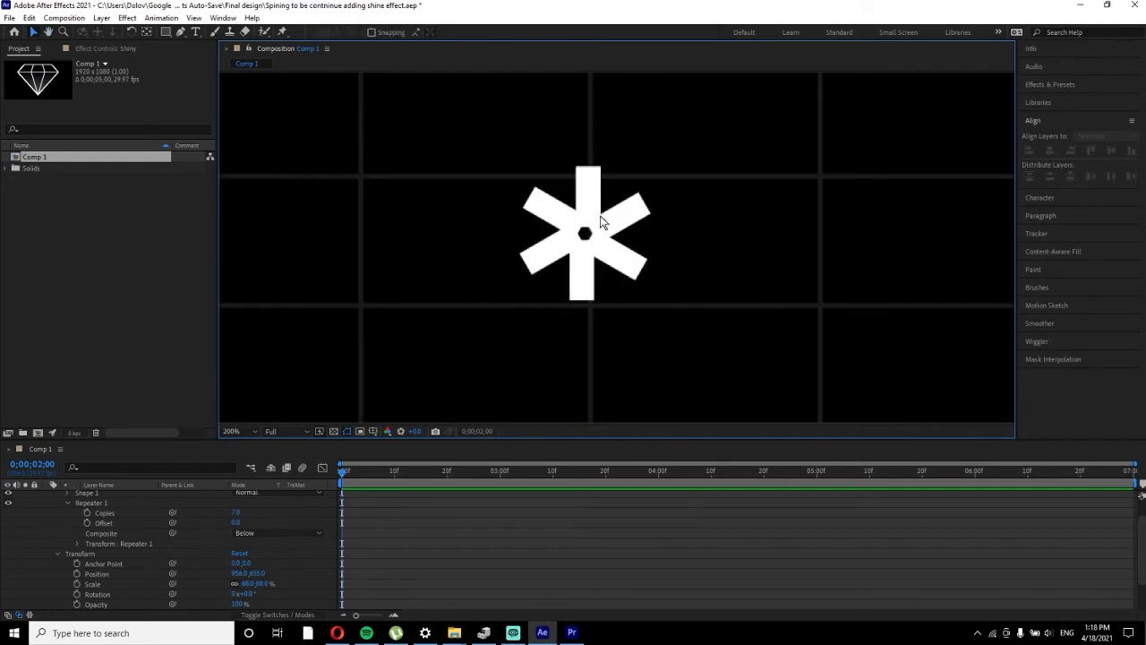
left_click_drag(524, 146, 591, 235)
scroll(55, 497, "up", 2)
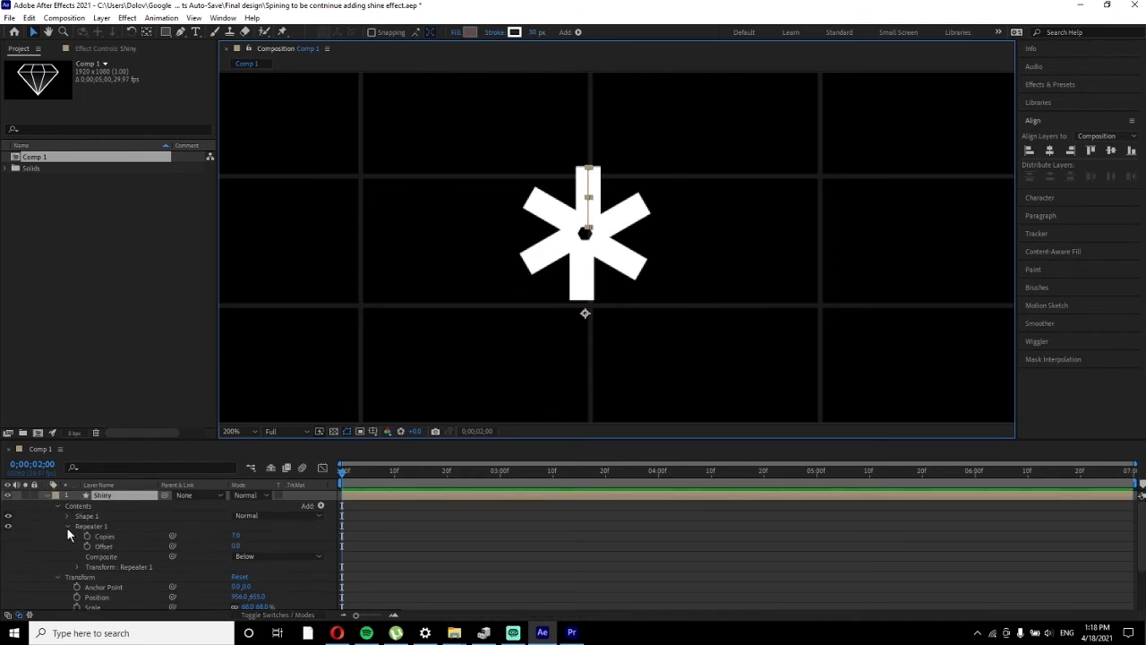
left_click(67, 526)
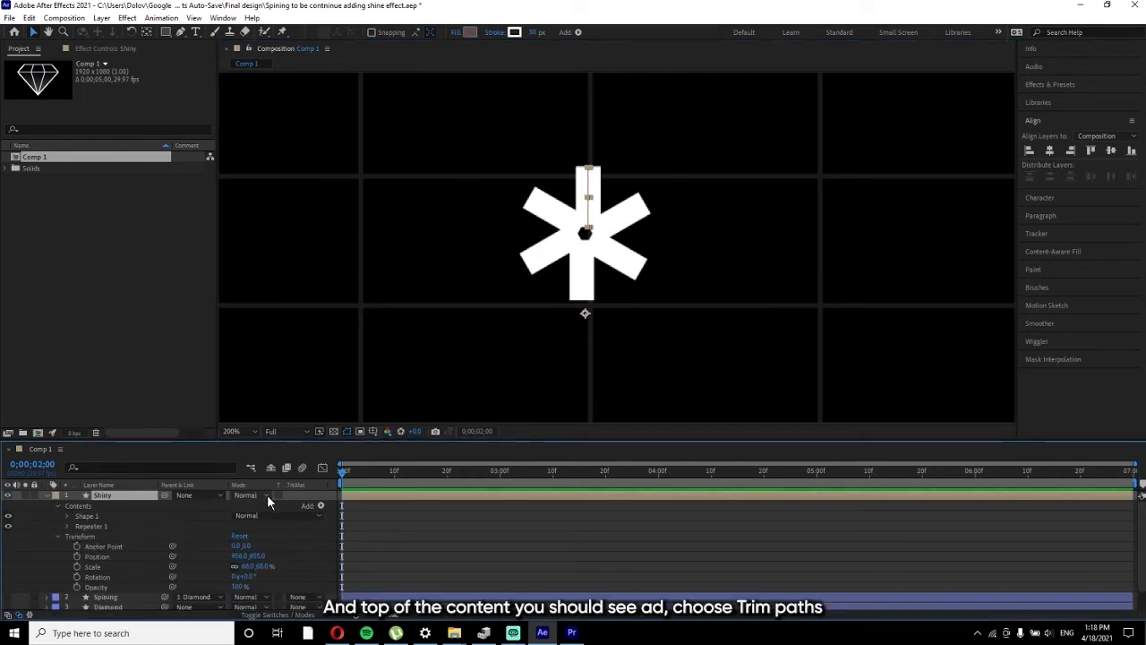
left_click(321, 506)
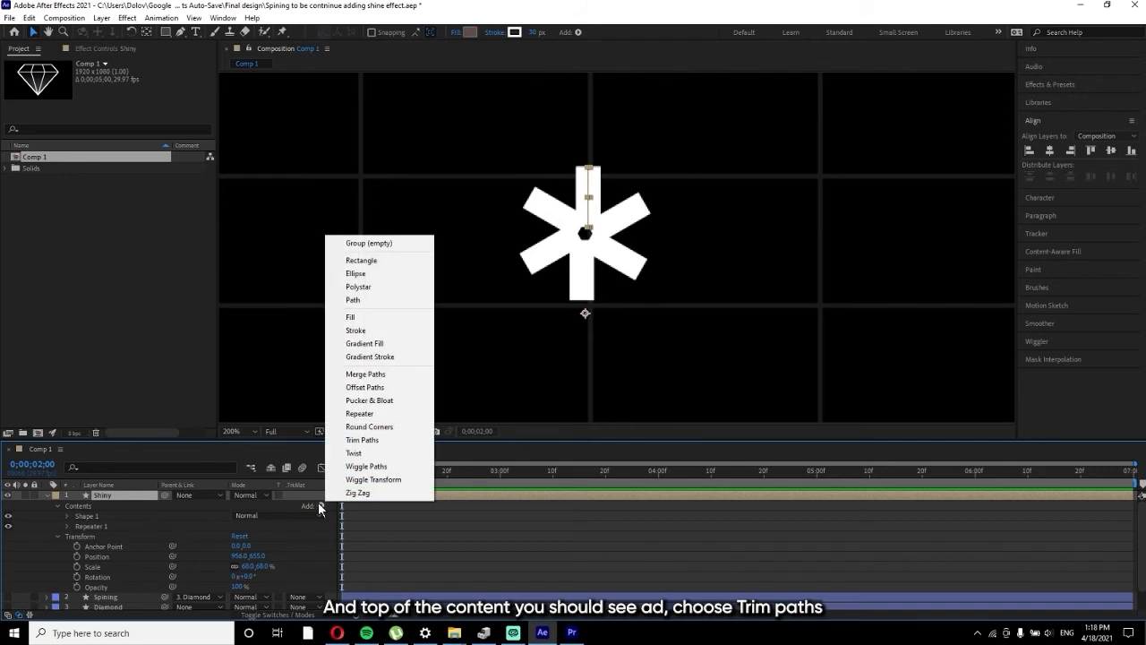
left_click(368, 439)
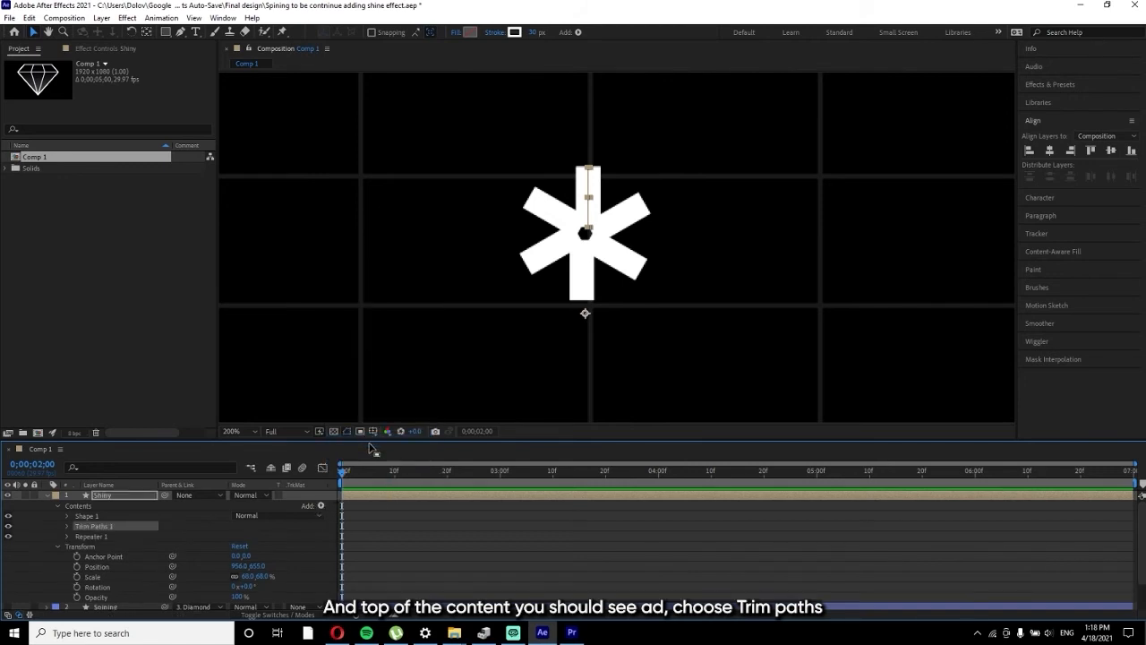
Step: Set the Trim Paths Start of the Shiny layer to 100% and keyframe it at 0;00;02;20
left_click(67, 525)
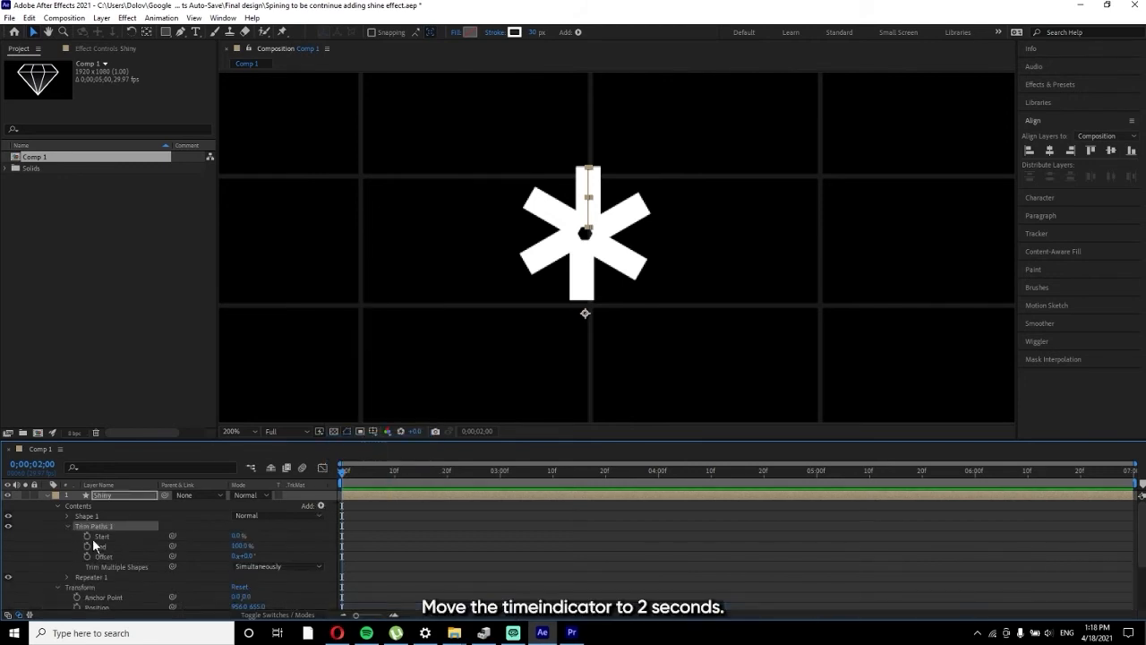
left_click(395, 472)
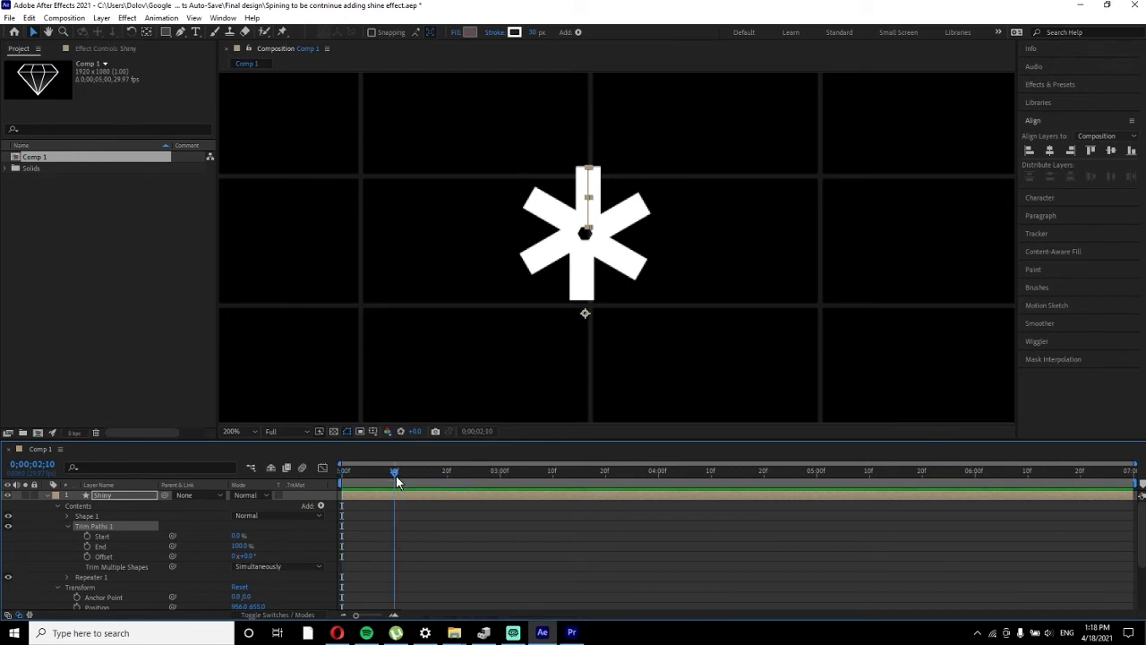
left_click_drag(399, 481, 447, 479)
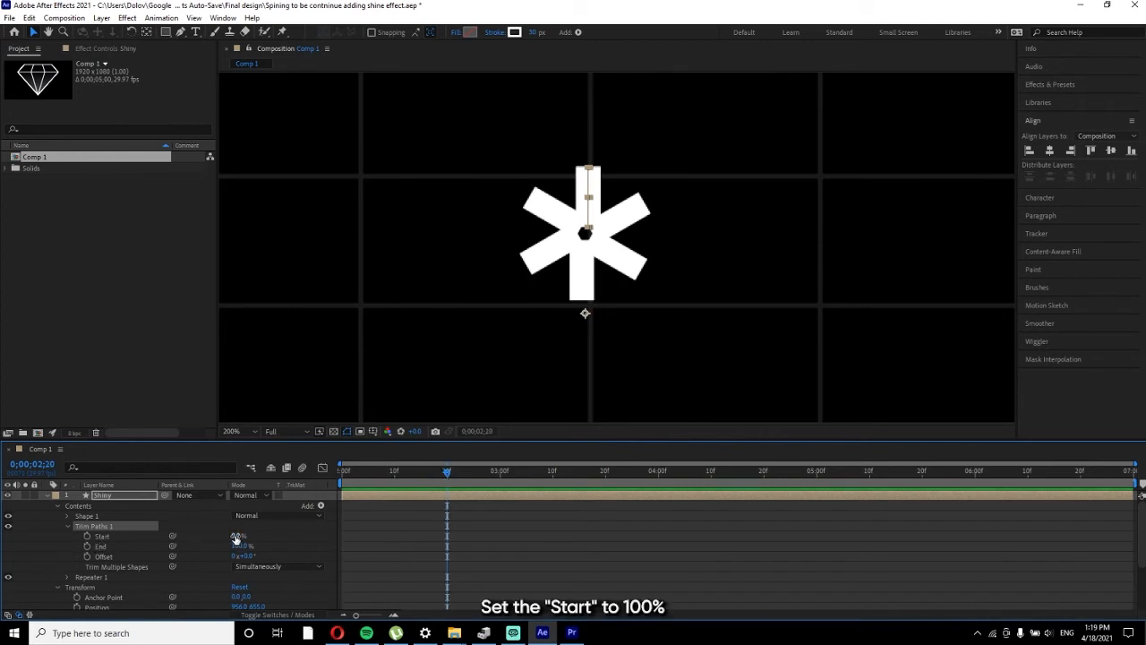
left_click_drag(235, 538, 328, 556)
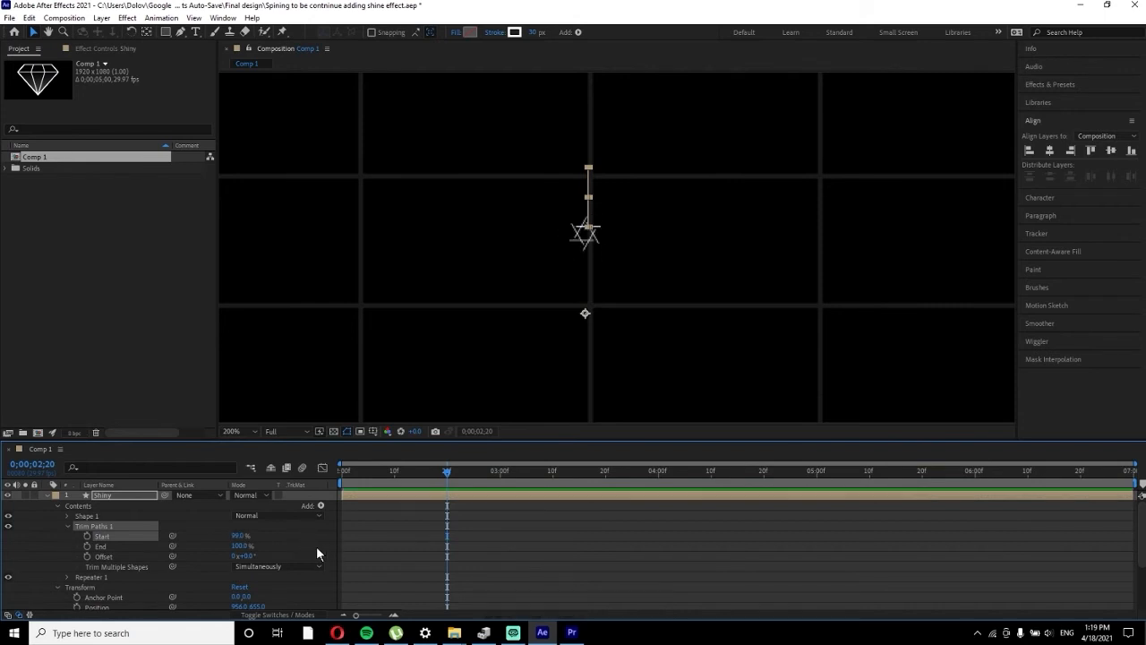
left_click_drag(239, 538, 251, 540)
left_click(87, 536)
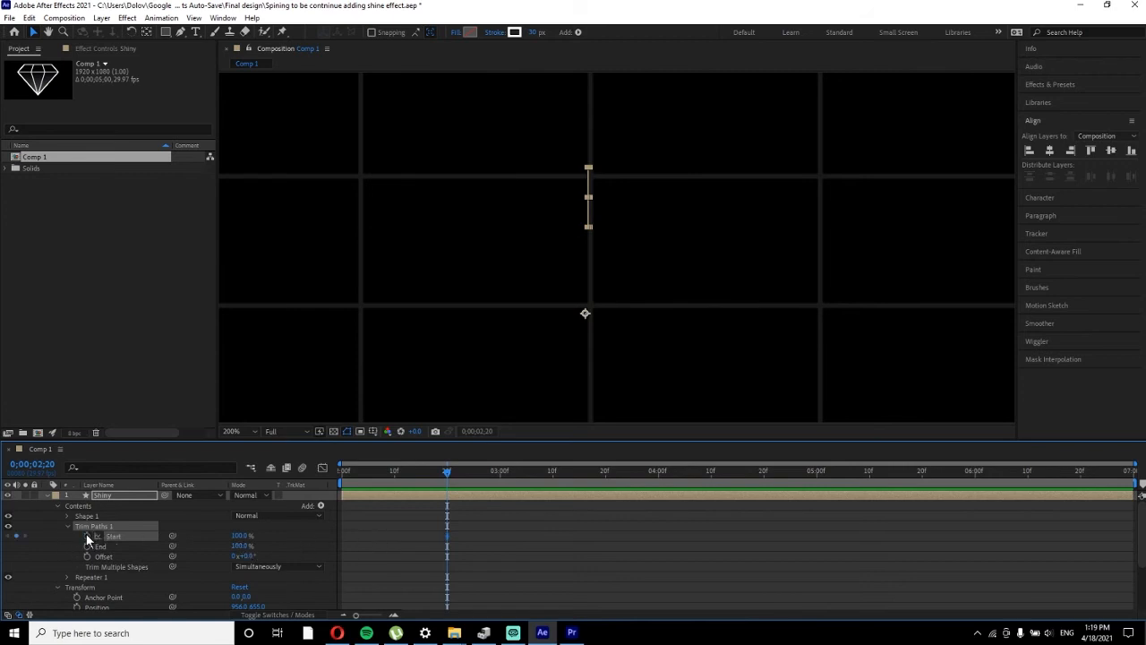
Step: Add a second Trim Paths Start keyframe of 0% at 0;00;03;00
left_click(453, 474)
left_click_drag(457, 479, 501, 479)
left_click_drag(240, 537, 121, 540)
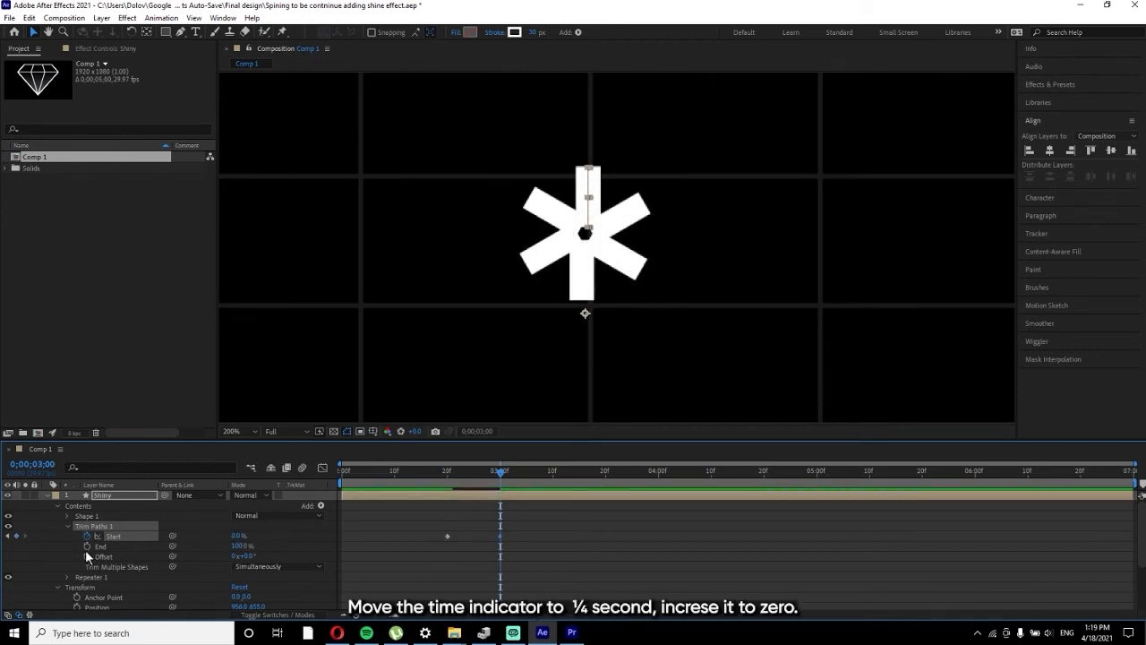
Step: Keyframe the Trim Paths End at 100% at 0;00;02;25 and at 0% at 0;00;03;05
left_click(474, 472)
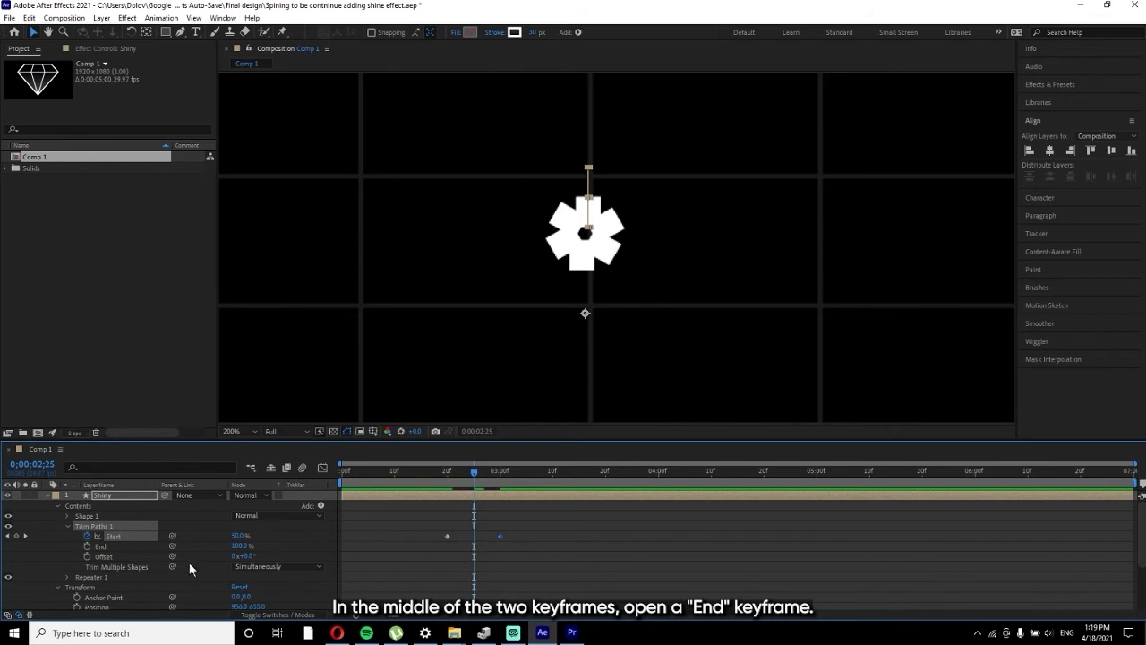
left_click(88, 547)
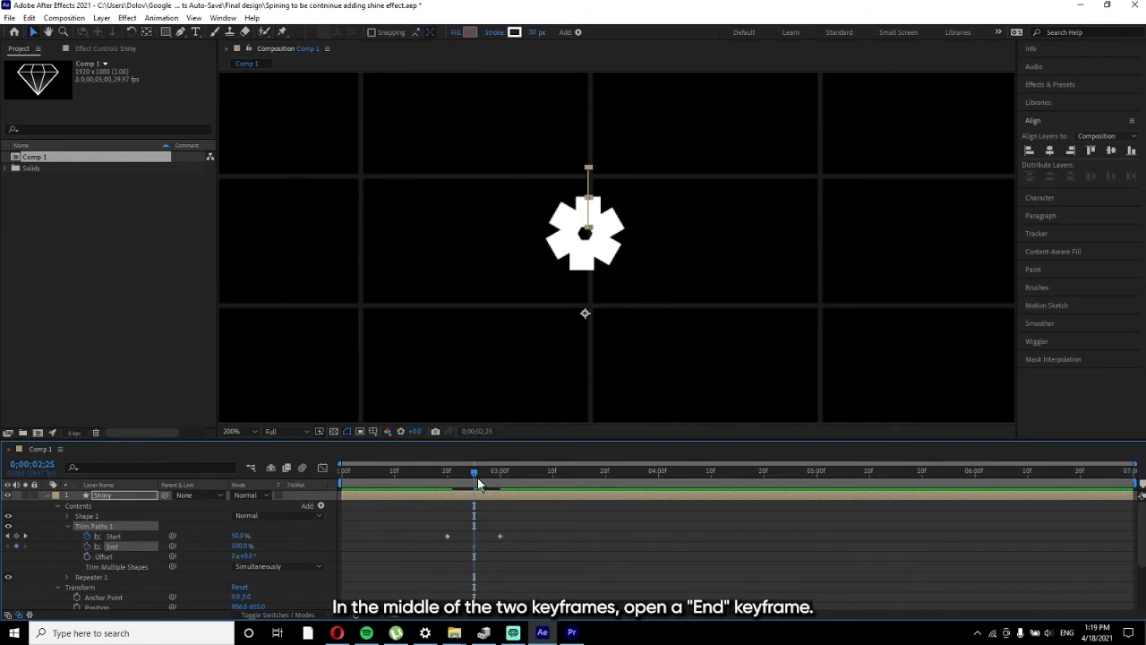
left_click_drag(474, 472, 530, 474)
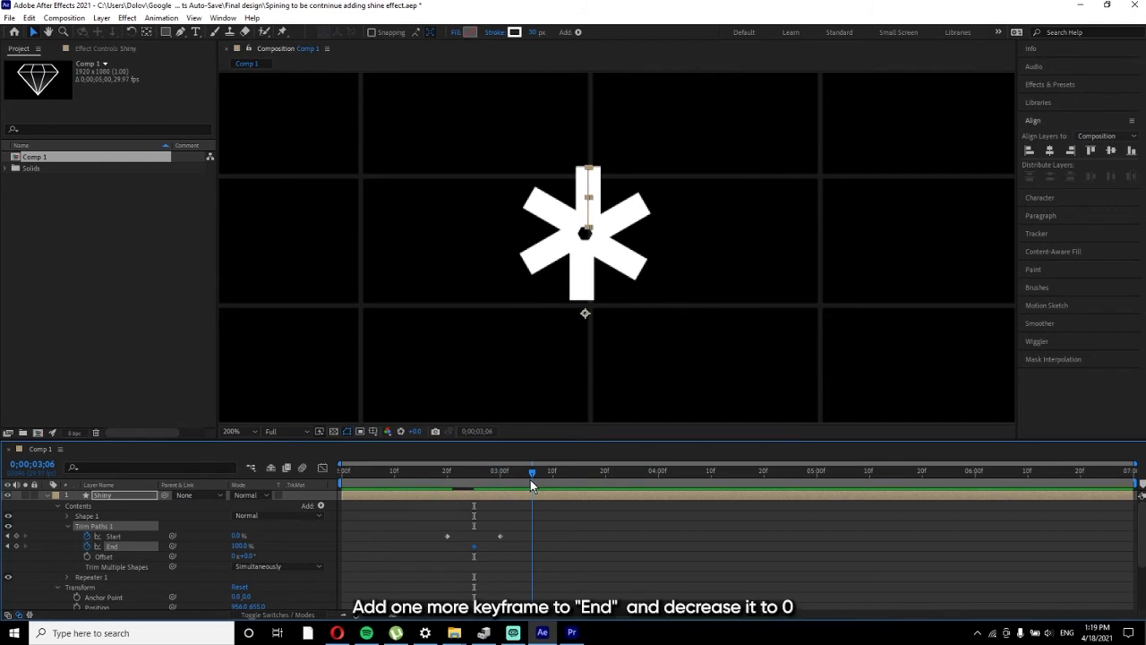
left_click_drag(530, 487, 526, 486)
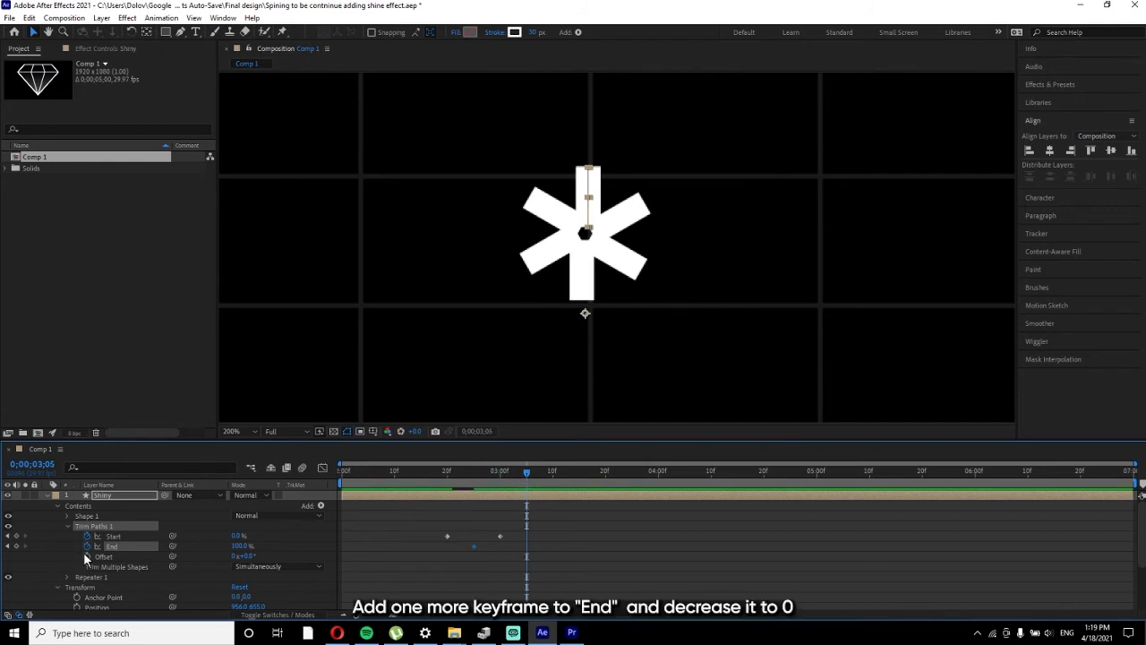
left_click(16, 546)
left_click_drag(236, 545, 167, 549)
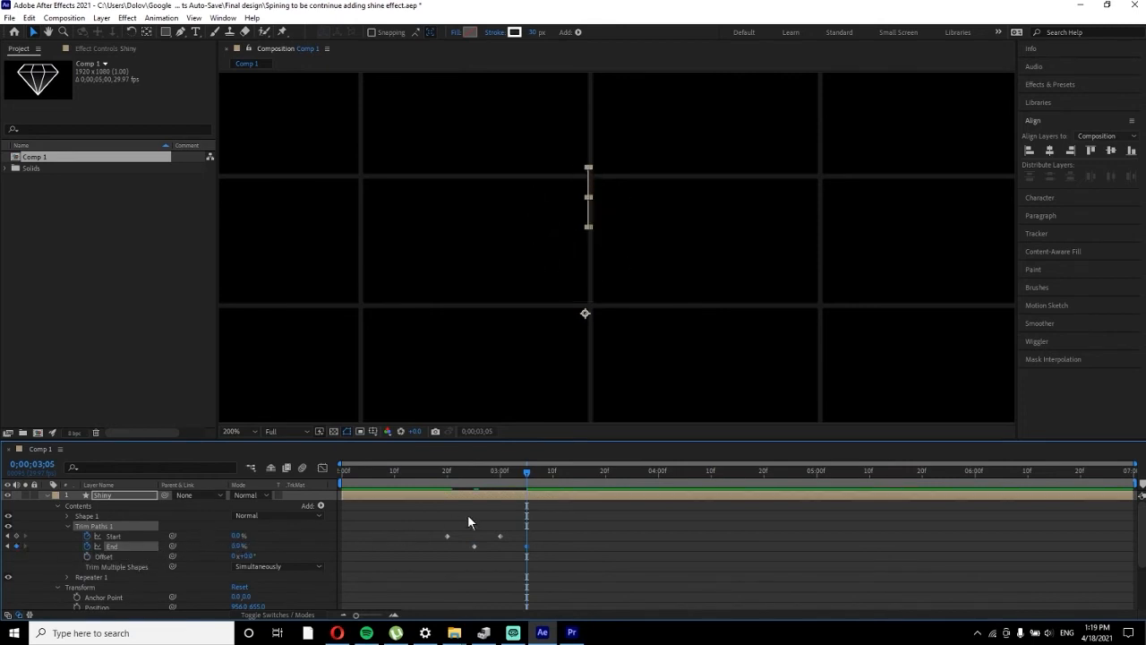
Step: Apply Easy Ease to all Start and End keyframes and scrub through the shine animation to check it
left_click(452, 479)
left_click_drag(453, 480, 436, 557)
key("F9")
left_click_drag(471, 479, 448, 474)
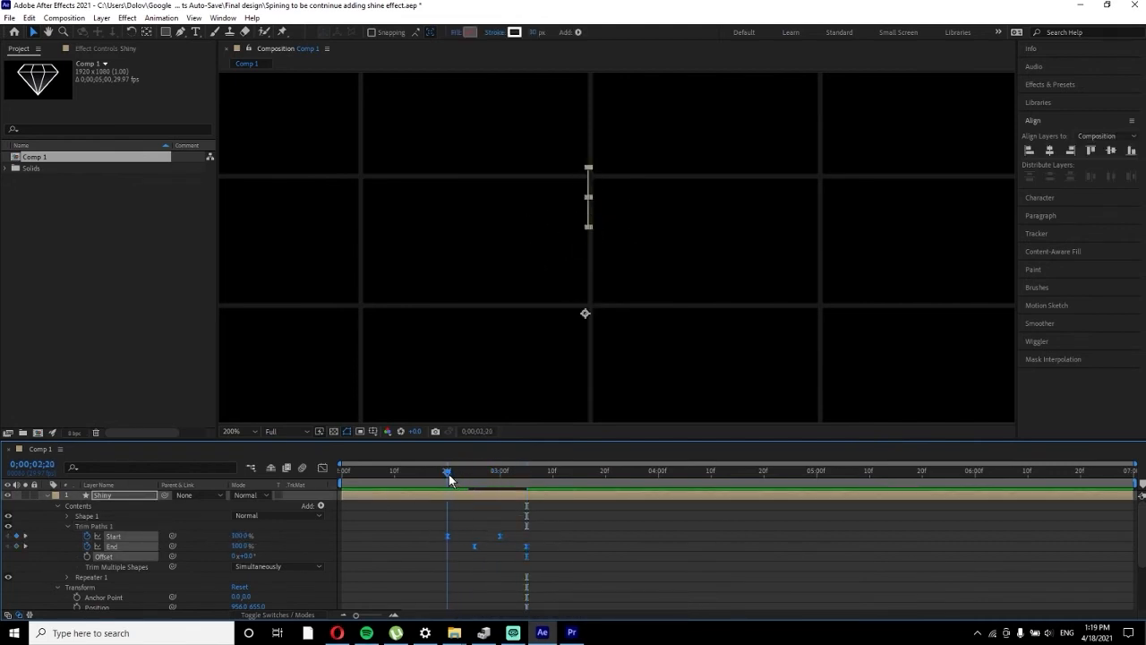
left_click(462, 475)
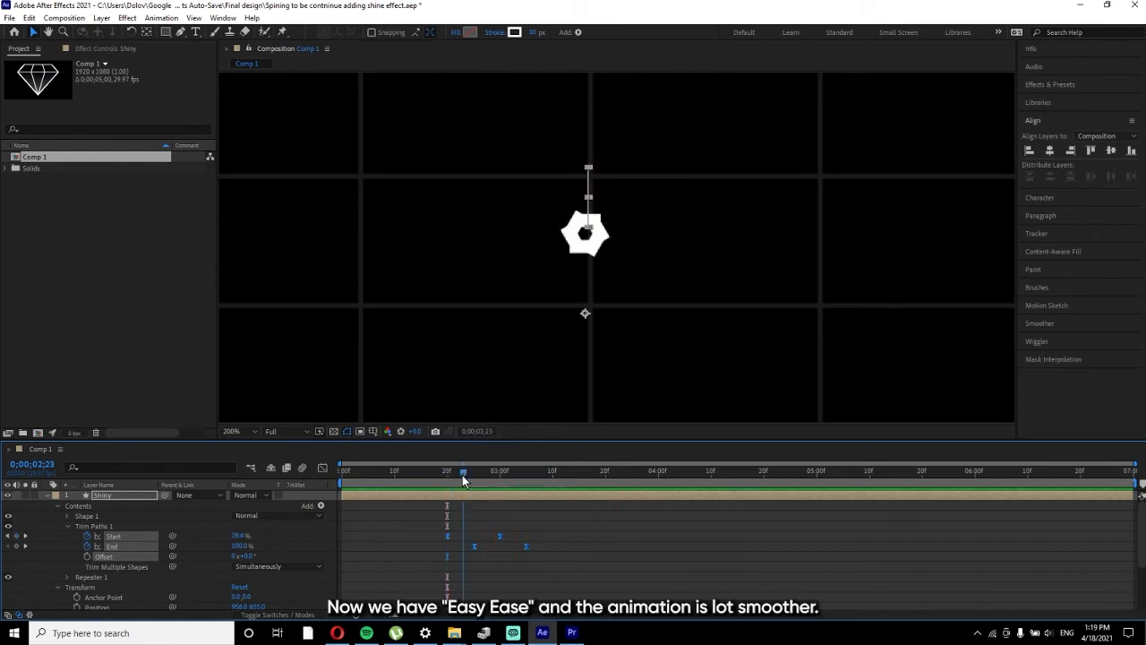
left_click_drag(464, 480, 452, 475)
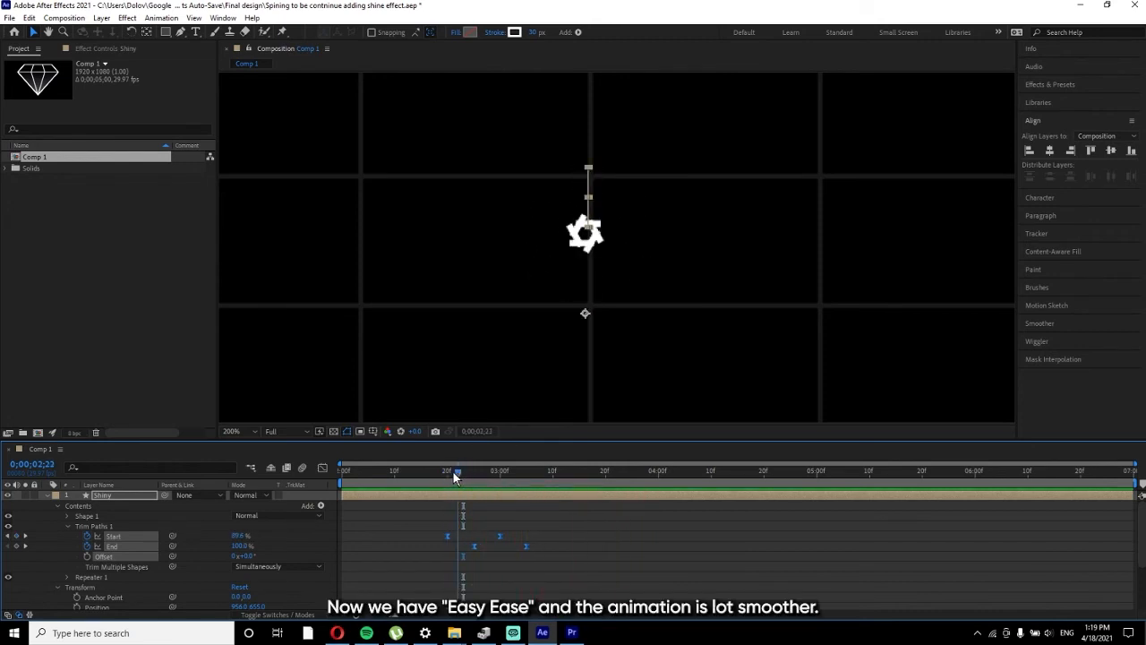
Step: Collapse the Shiny layer and make the Spining, Diamond and Reverse spinning layers visible again
left_click(55, 495)
left_click(8, 505)
left_click(9, 515)
left_click(8, 526)
mouse_move(454, 473)
left_mouse_down()
mouse_move(443, 474)
mouse_move(475, 479)
left_mouse_up()
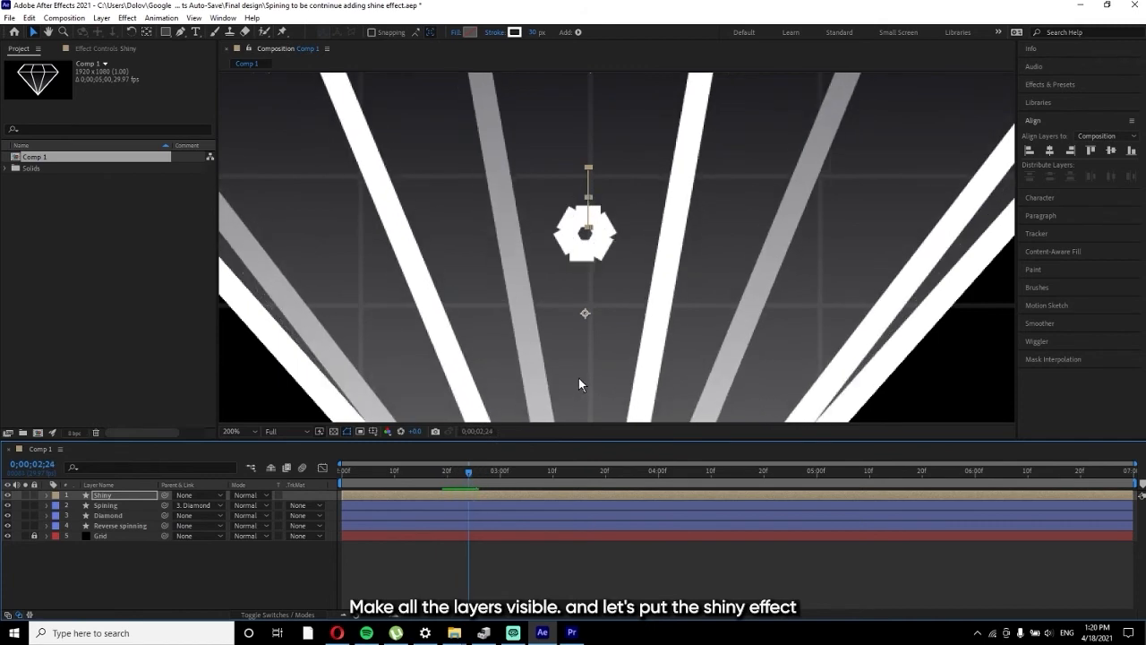
Step: Move the Shiny layer onto the diamond's outer left corner with the Selection tool
scroll(583, 383, "down", 6)
scroll(583, 382, "up", 2)
left_click_drag(583, 377, 610, 298)
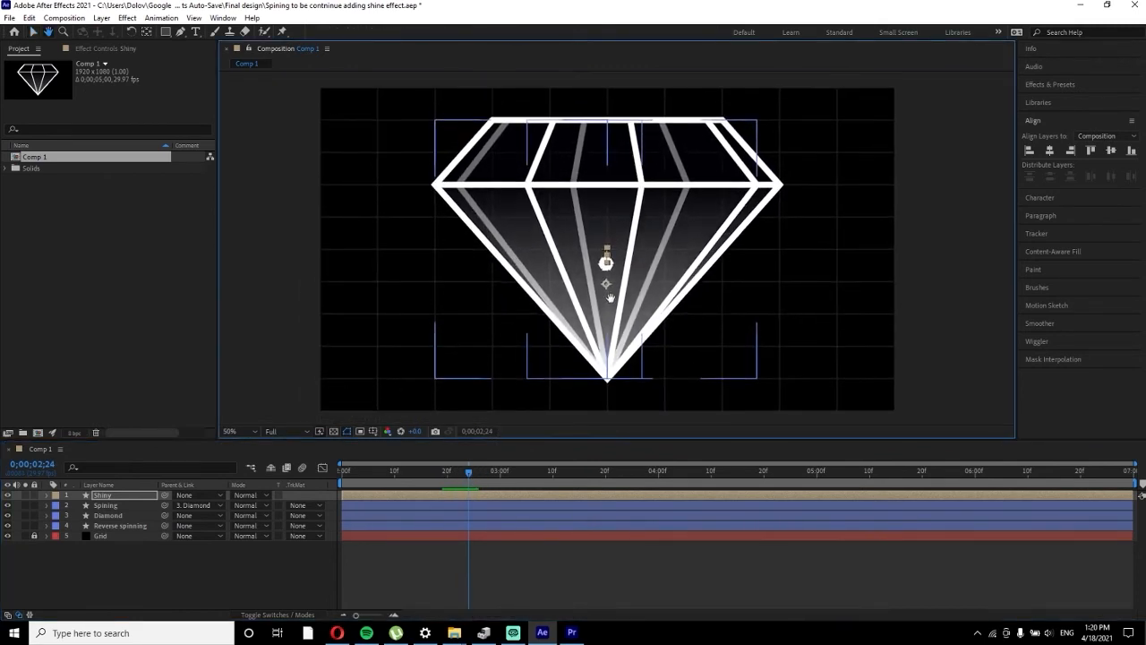
key("v")
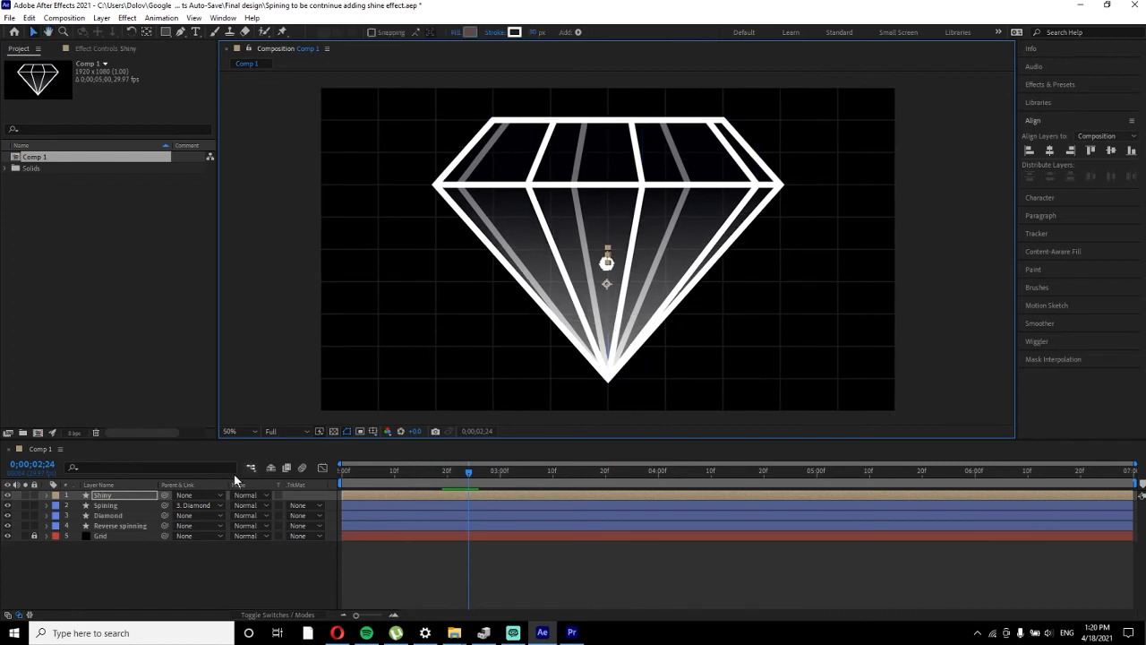
left_click_drag(608, 277, 441, 179)
Step: Duplicate the Shiny layer and place the copy on the diamond's bottom tip
left_click(116, 493)
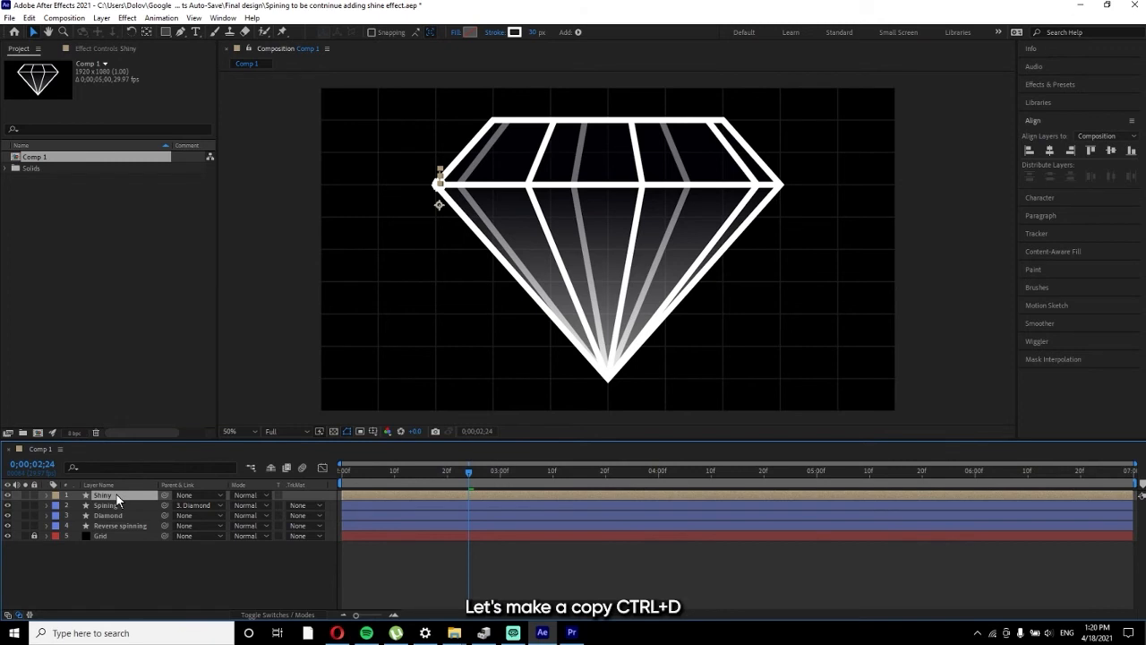
key("ctrl+d")
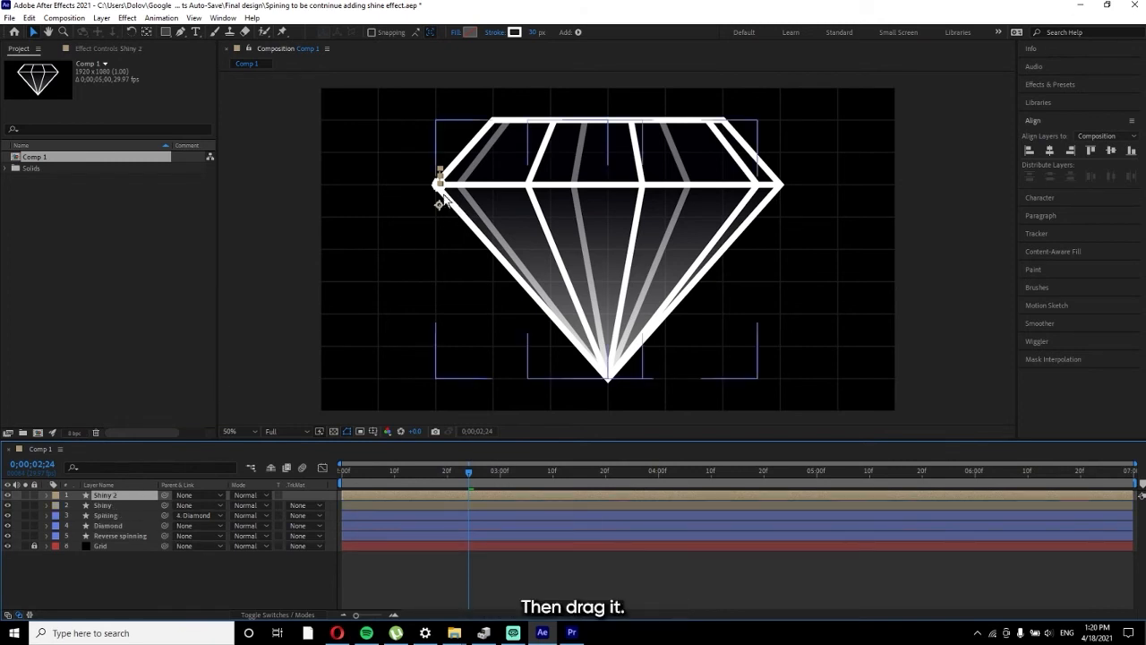
left_click_drag(439, 204, 607, 393)
key("ctrl+z")
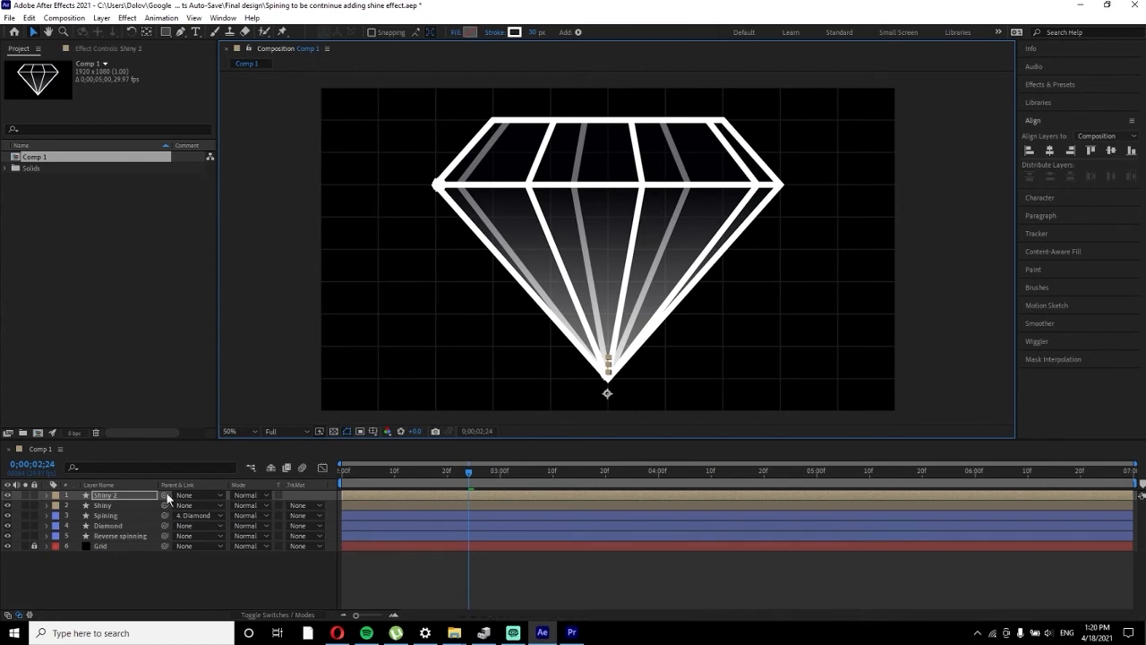
Step: Shift all Trim Paths keyframes of the Shiny 2 layer so that they begin at 0;00;04;00
left_click(112, 497)
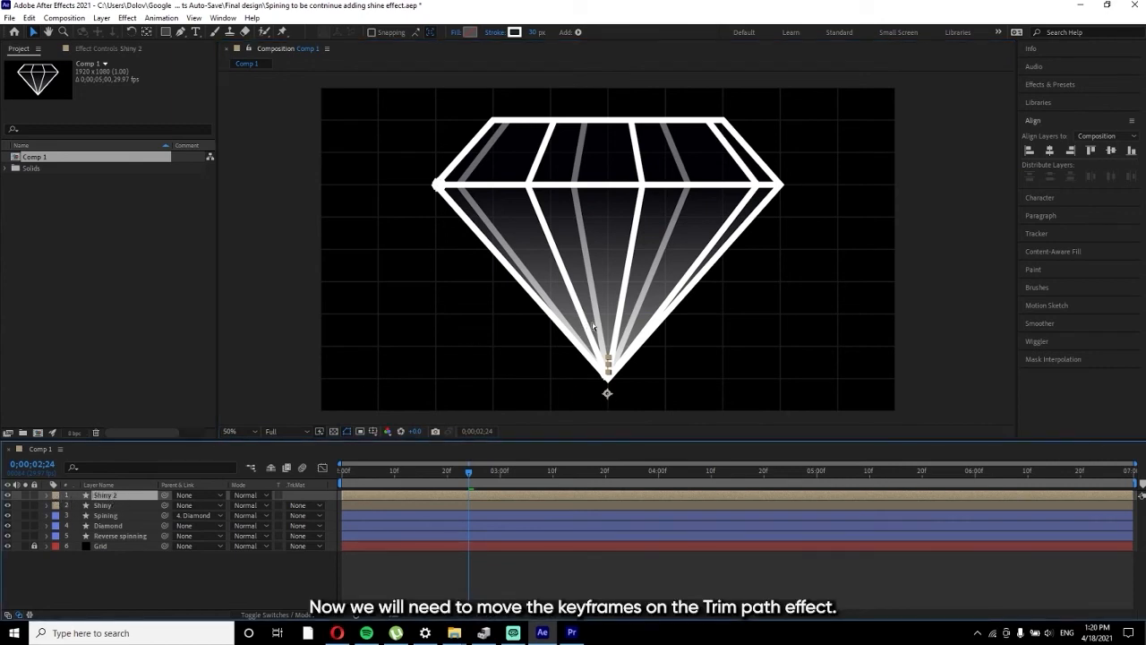
left_click(47, 495)
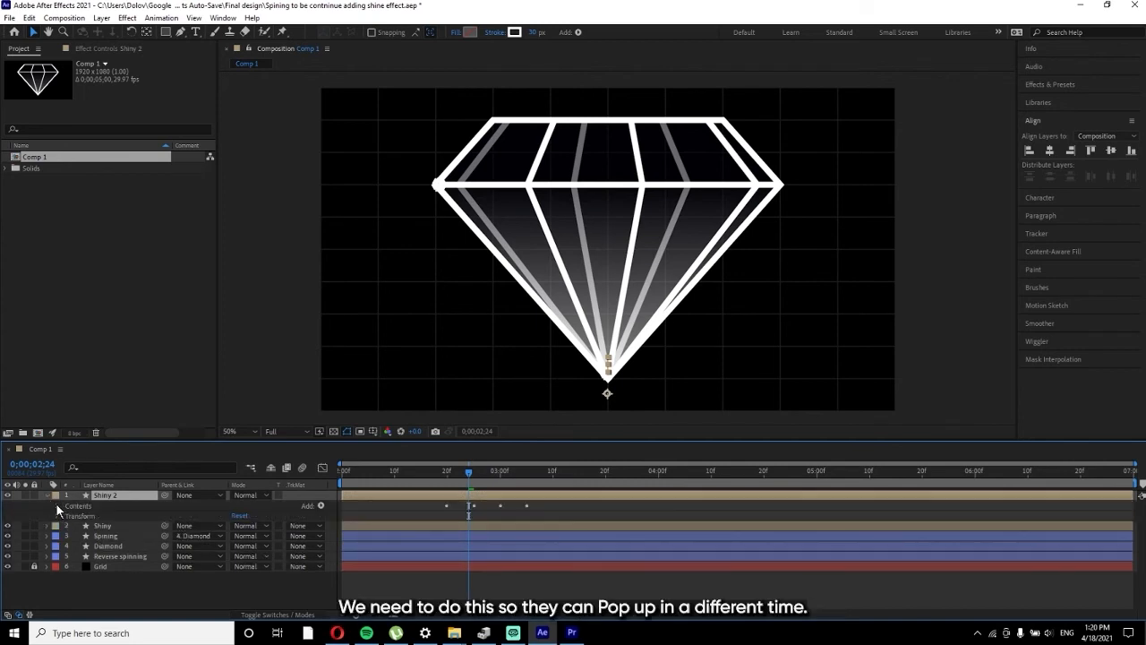
left_click(58, 506)
left_click(67, 525)
left_click_drag(419, 514, 559, 566)
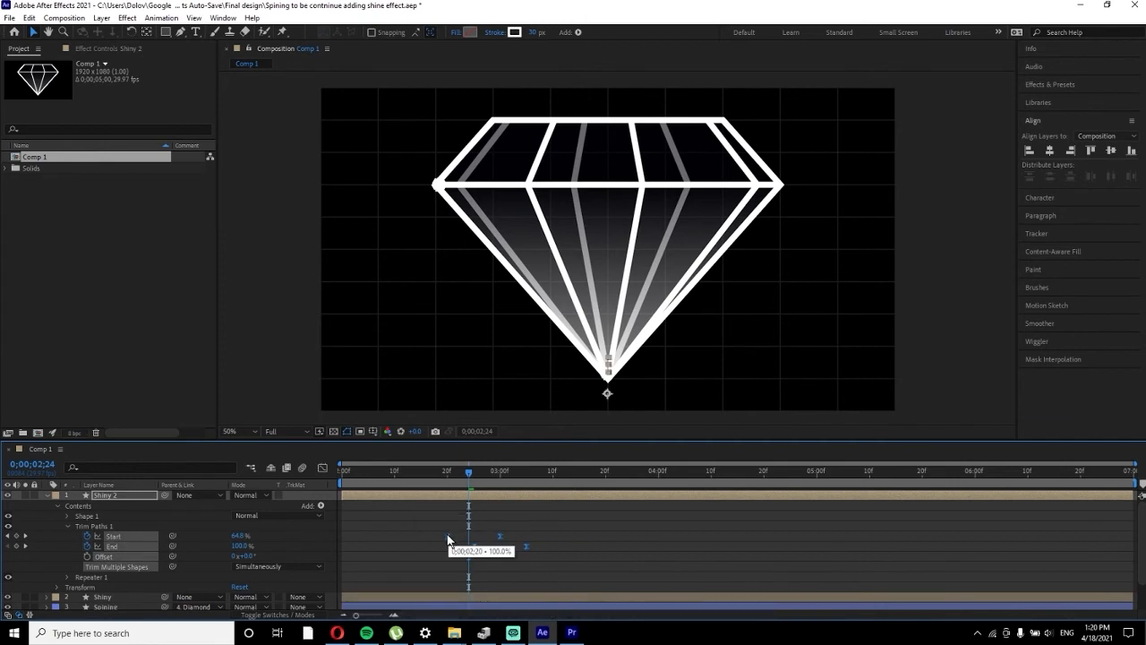
left_click_drag(448, 540, 544, 544)
left_click_drag(663, 537, 659, 539)
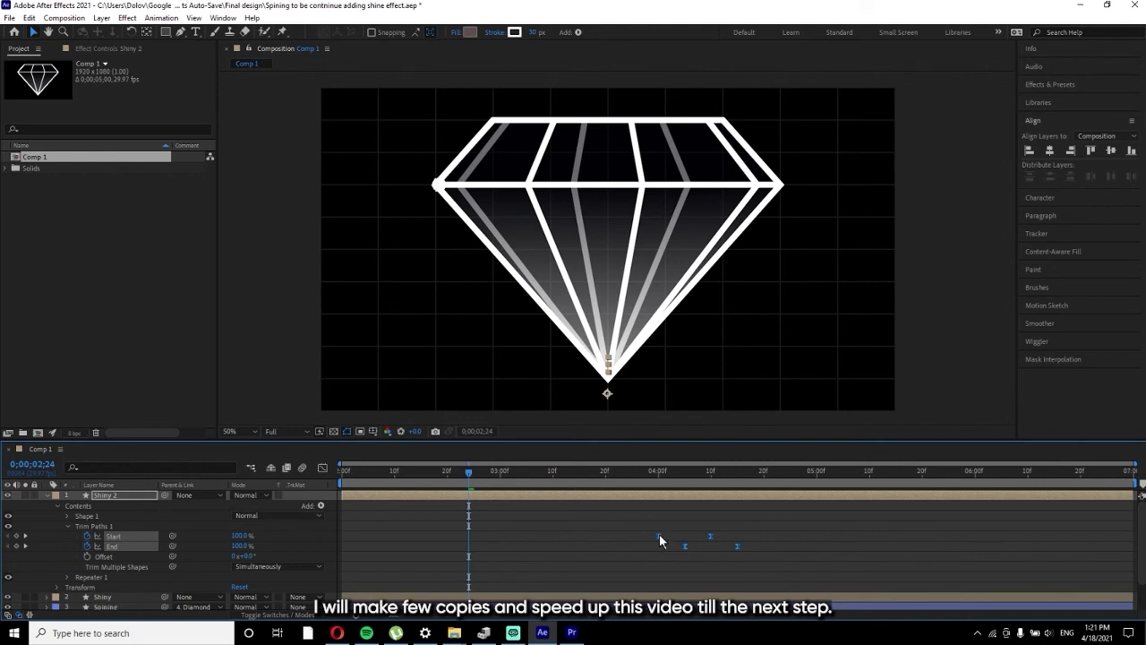
mouse_move(659, 535)
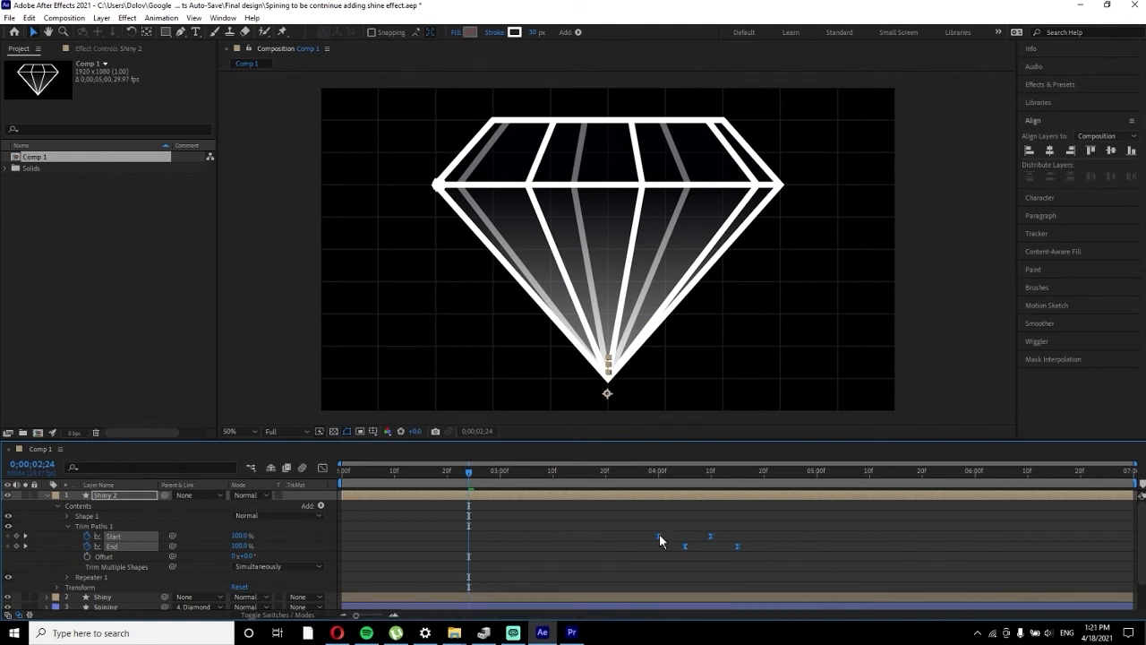
Step: Duplicate Shiny 2, place the copy on the diamond's upper right corner and adjust Shiny 2 on the bottom tip
key("ctrl+d")
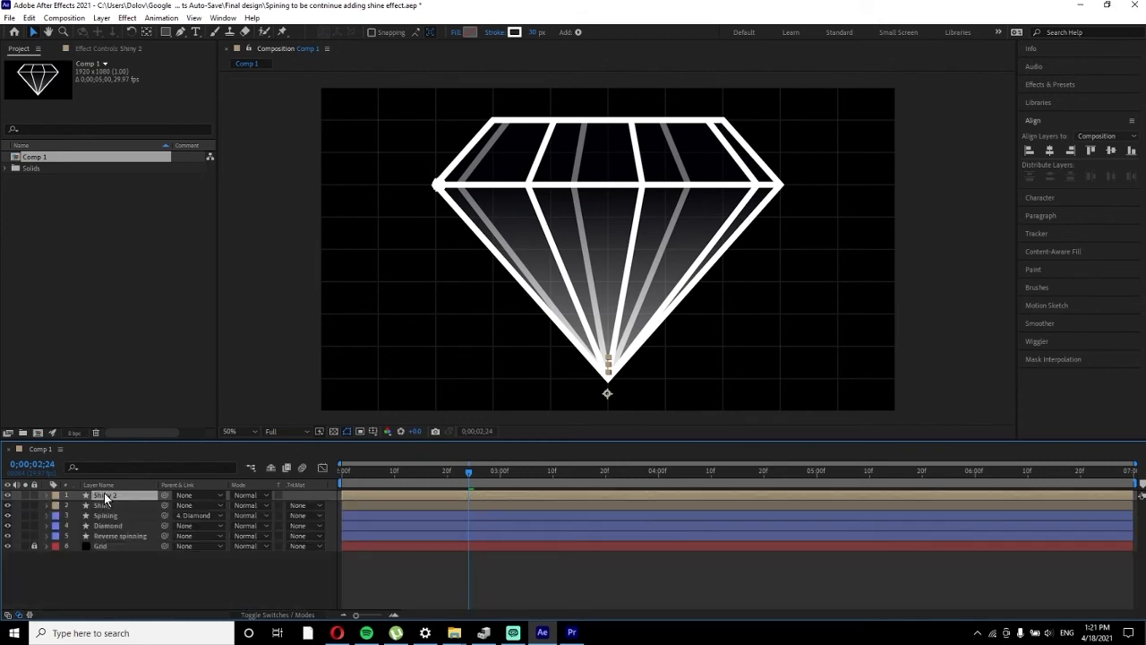
left_click(46, 495)
left_click_drag(605, 393, 719, 146)
left_click_drag(661, 471, 695, 473)
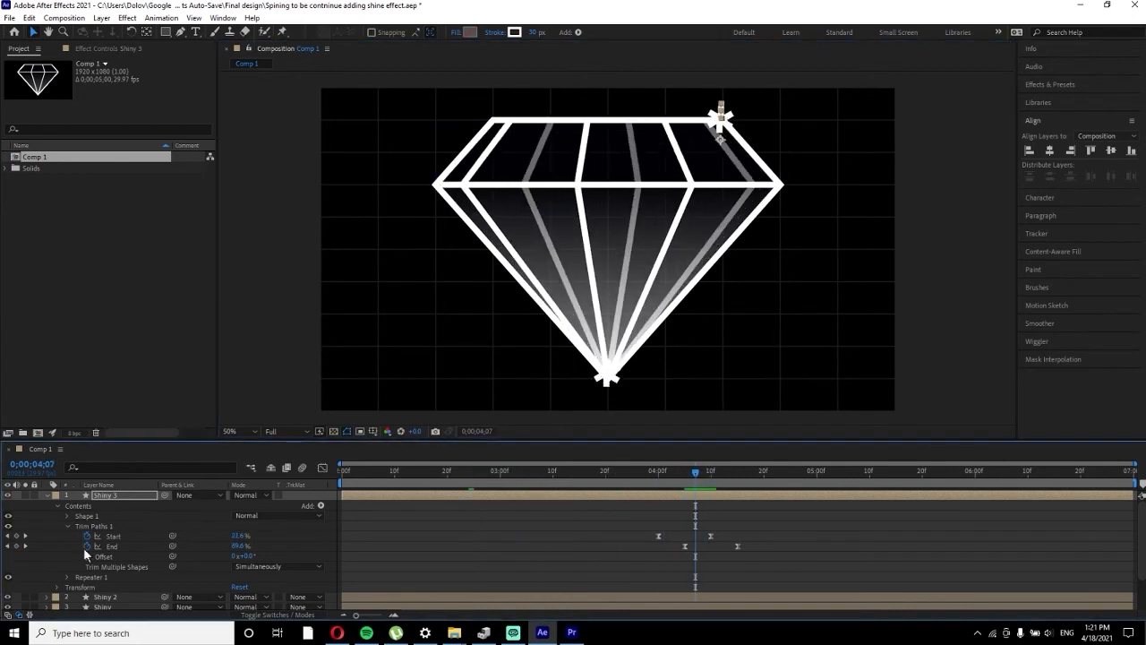
left_click(606, 387)
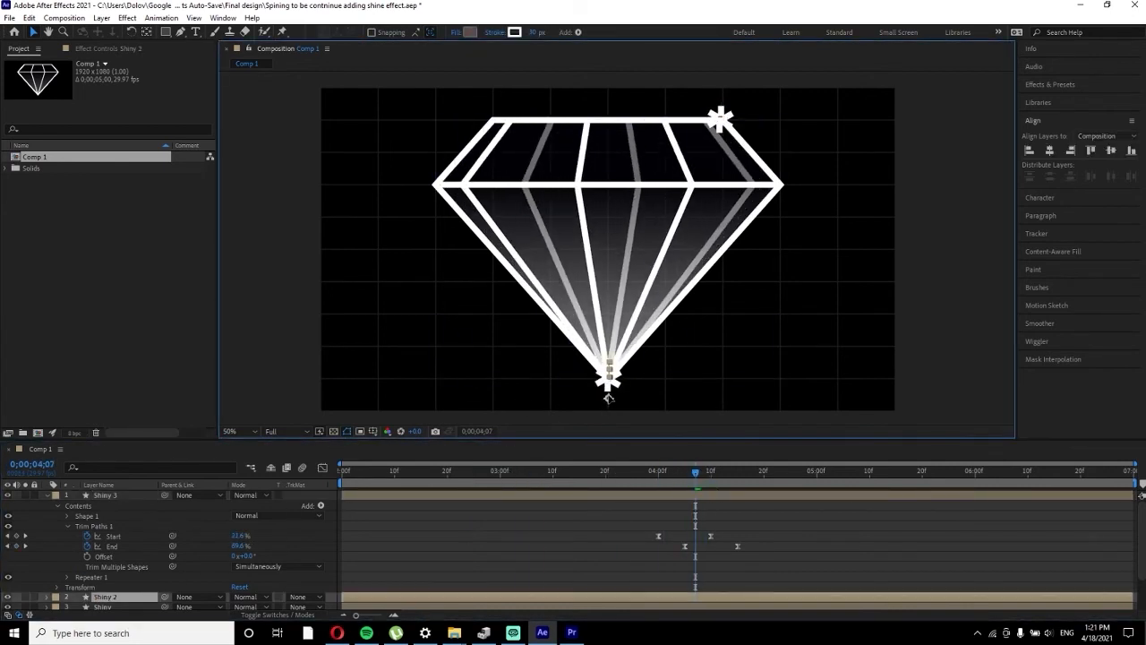
Step: Duplicate the shine onto the lower right facet line and shift the copy's Trim Paths keyframes to begin at 0;00;05;05
key("ctrl+d")
left_click_drag(726, 148, 663, 268)
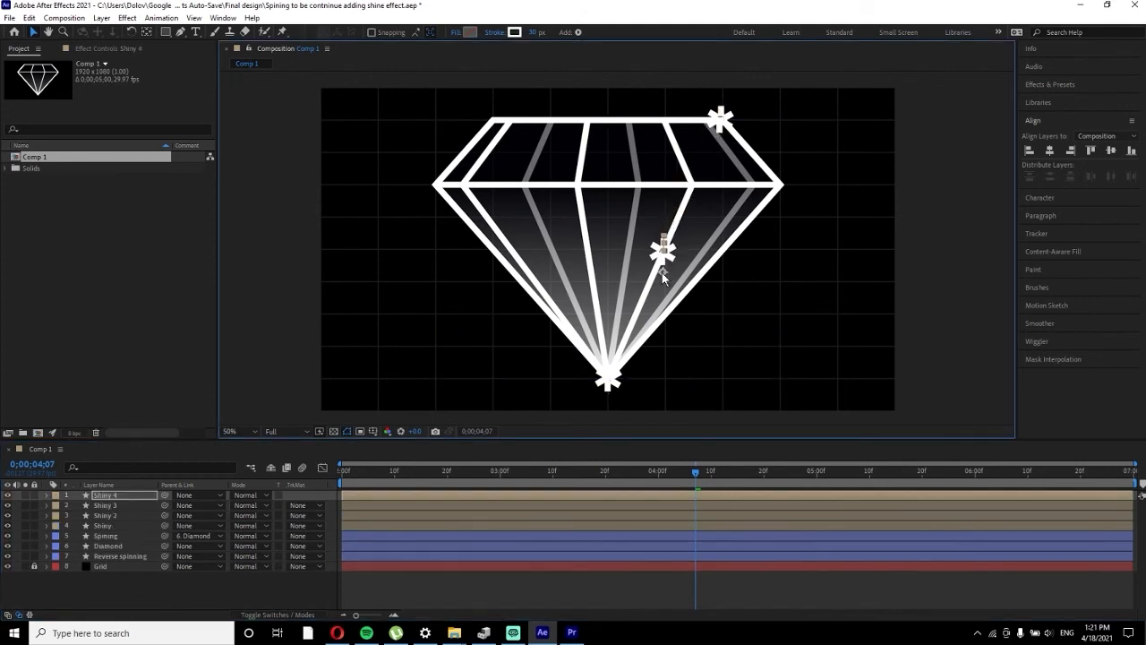
left_click(48, 495)
left_click(67, 526)
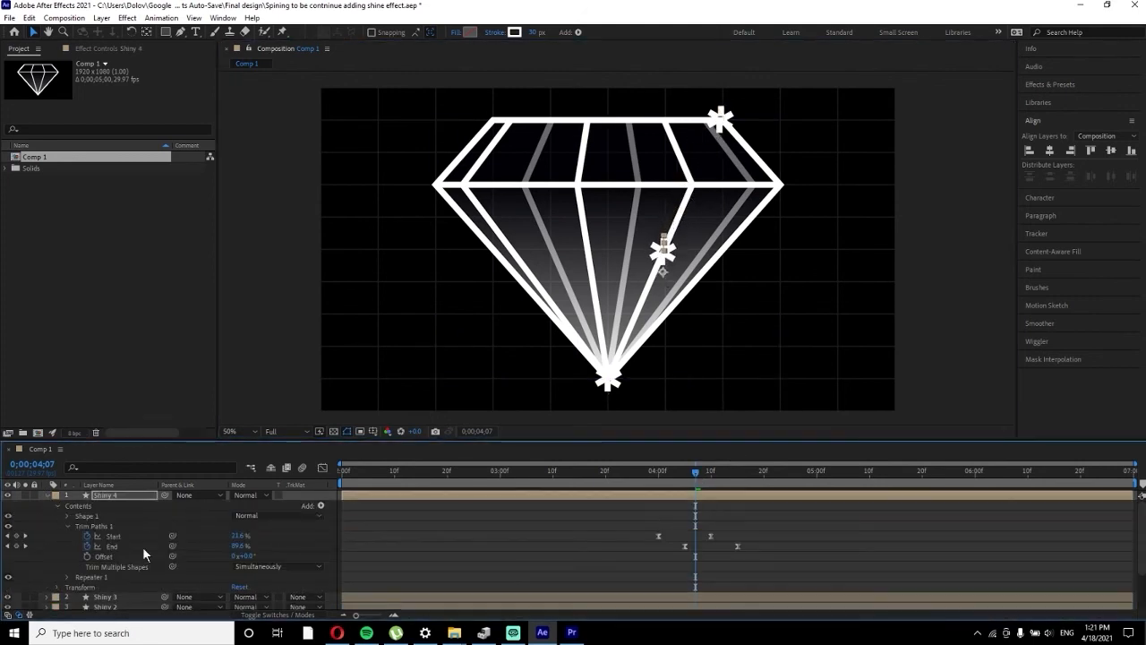
left_click_drag(695, 471, 842, 488)
left_click_drag(743, 552, 853, 537)
left_click(838, 472)
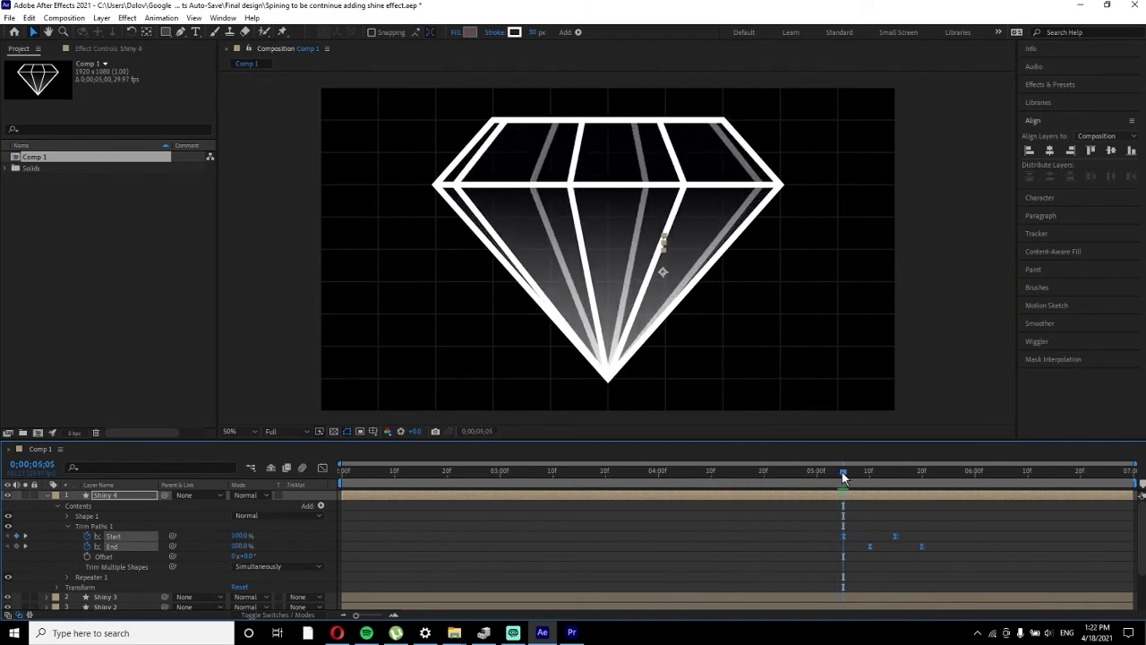
Step: Preview the shines, then shift the Trim Paths keyframes of the Shiny 3 layer to begin at 0;00;06;00
key("space")
key("space")
left_click_drag(391, 490, 701, 484)
left_click(47, 600)
left_click(47, 596)
left_click_drag(667, 553, 980, 549)
Step: Play the animation from 0;00;02;00 to check the shines, then collapse the Shiny 4 and Shiny 3 layers
left_click(338, 473)
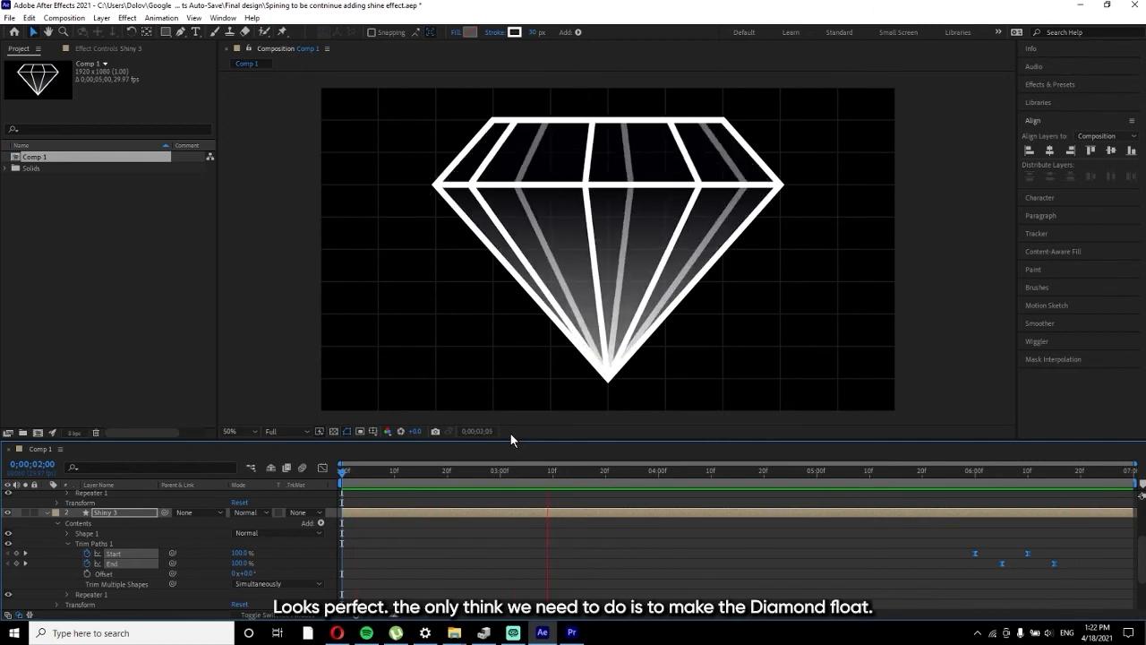
key("space")
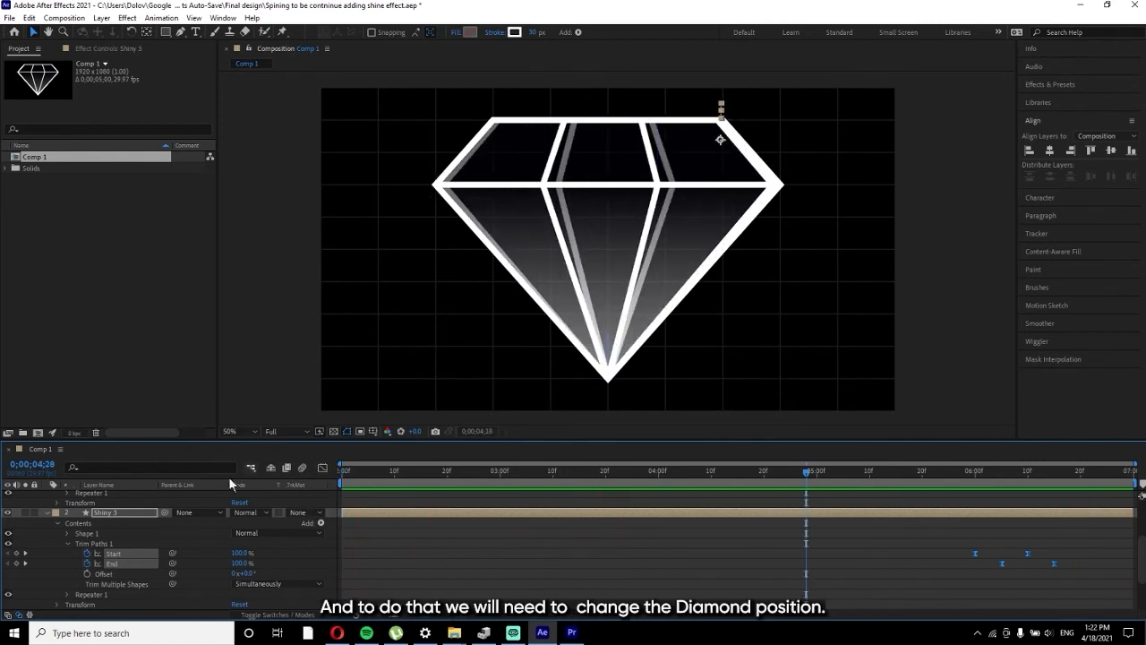
scroll(53, 516, "up", 3)
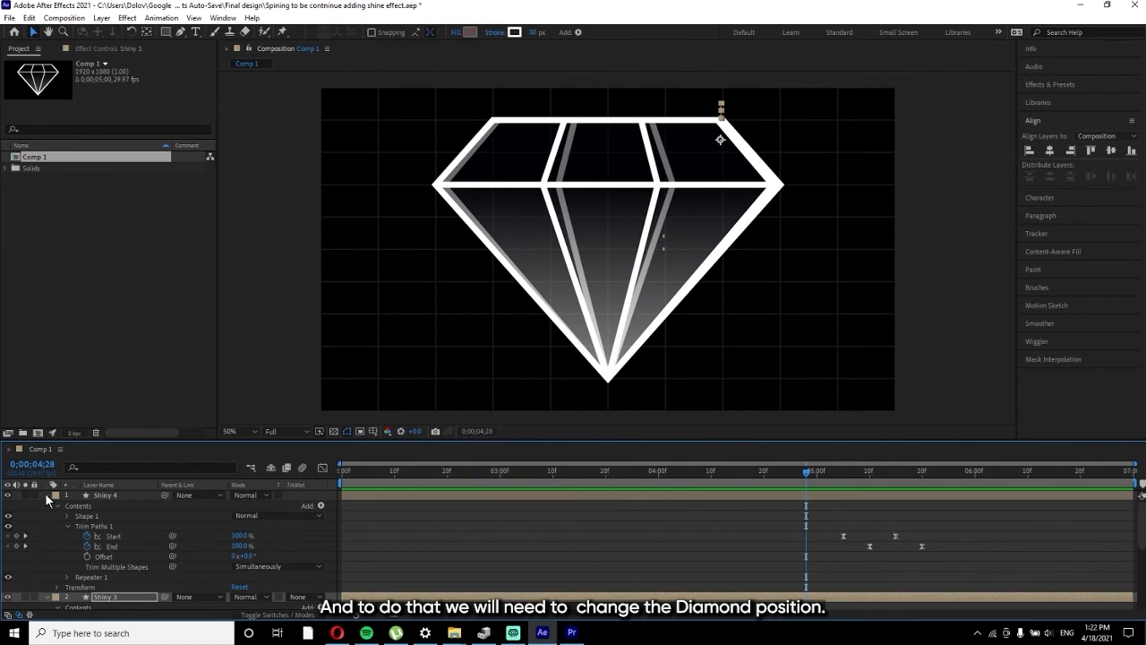
left_click(46, 494)
left_click(46, 505)
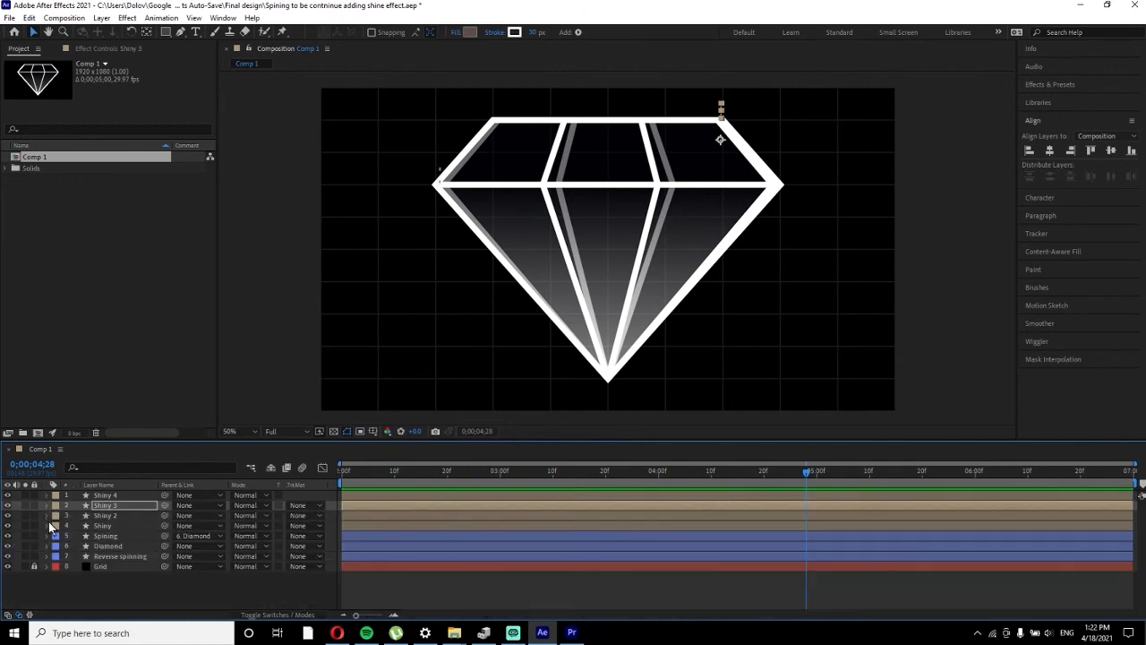
Step: Parent the four Shiny layers, Spining and Reverse spinning to the Diamond layer
left_click(105, 497)
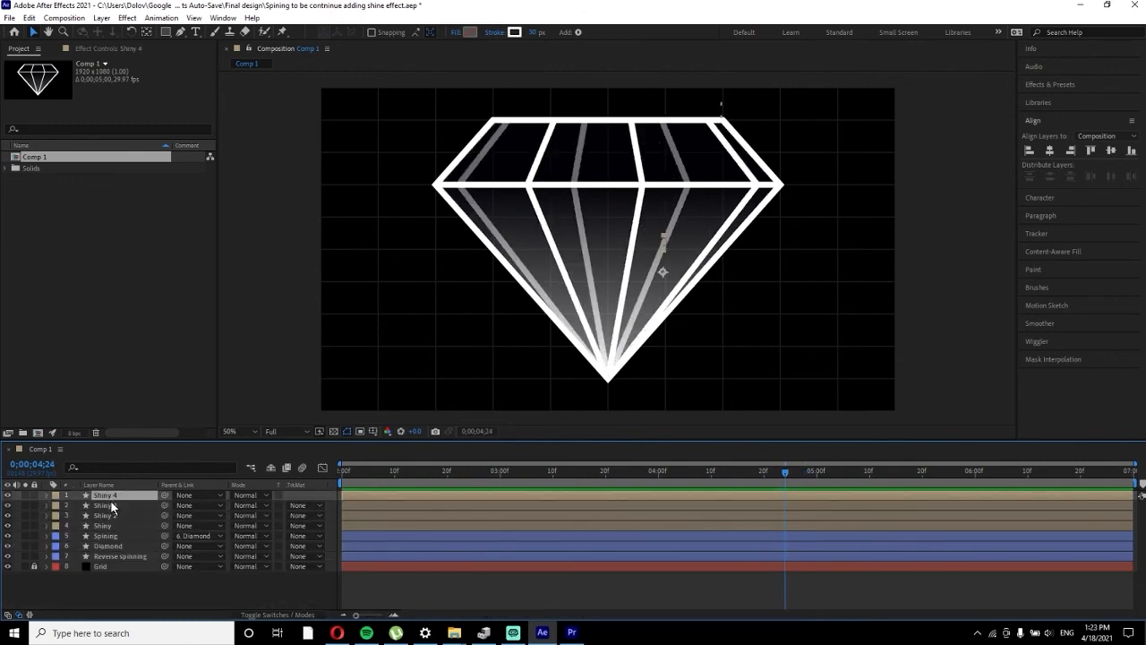
left_click(114, 552, "shift")
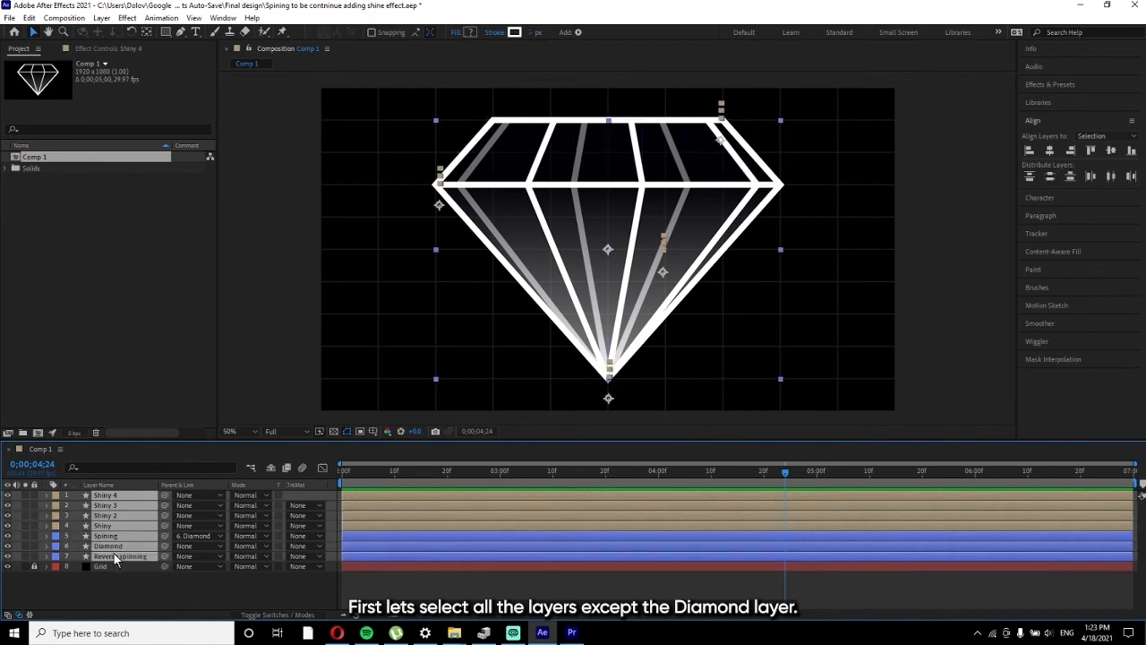
left_click(114, 545, "ctrl")
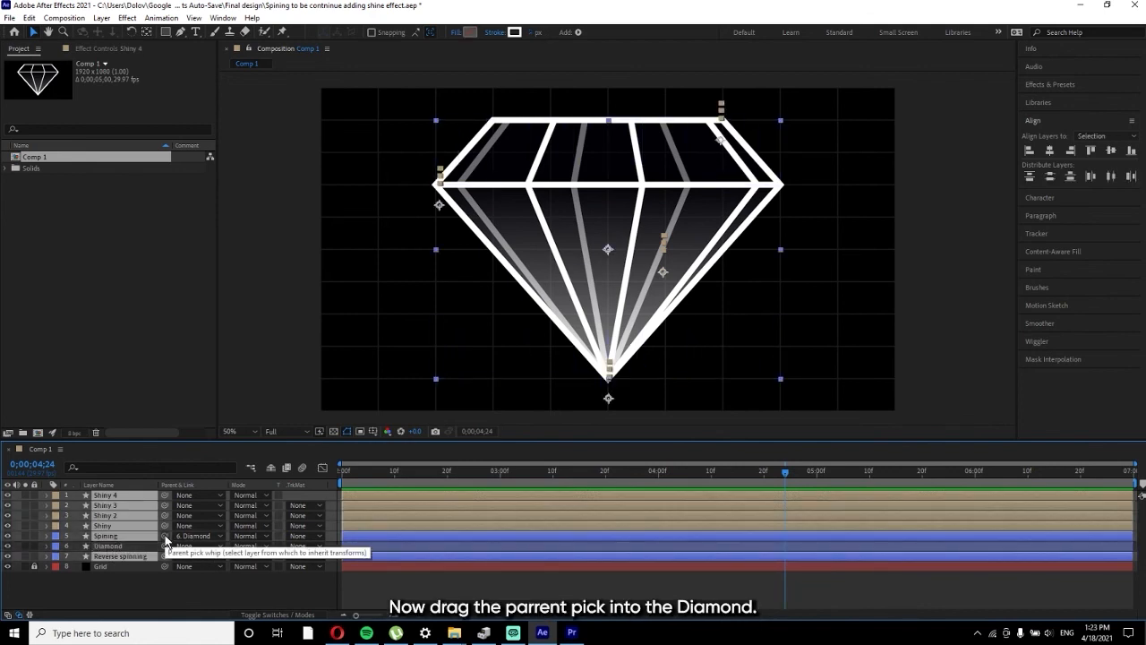
left_click_drag(165, 537, 119, 548)
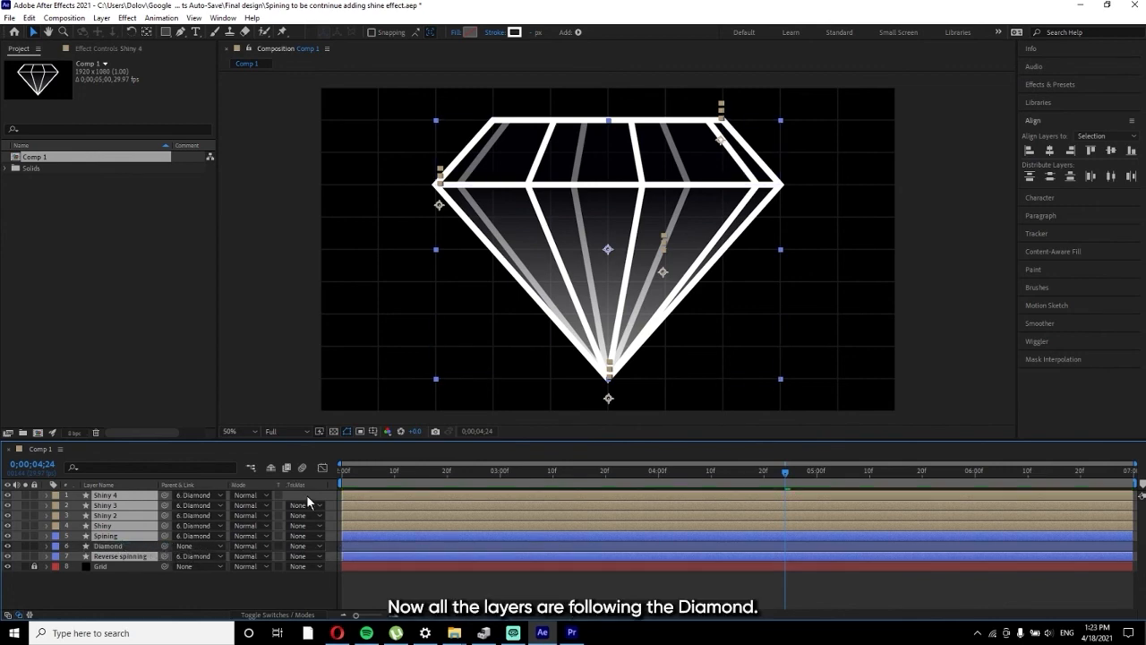
Step: Set a starting Position keyframe on the Diamond layer at 0;00;02;00
left_click(123, 545)
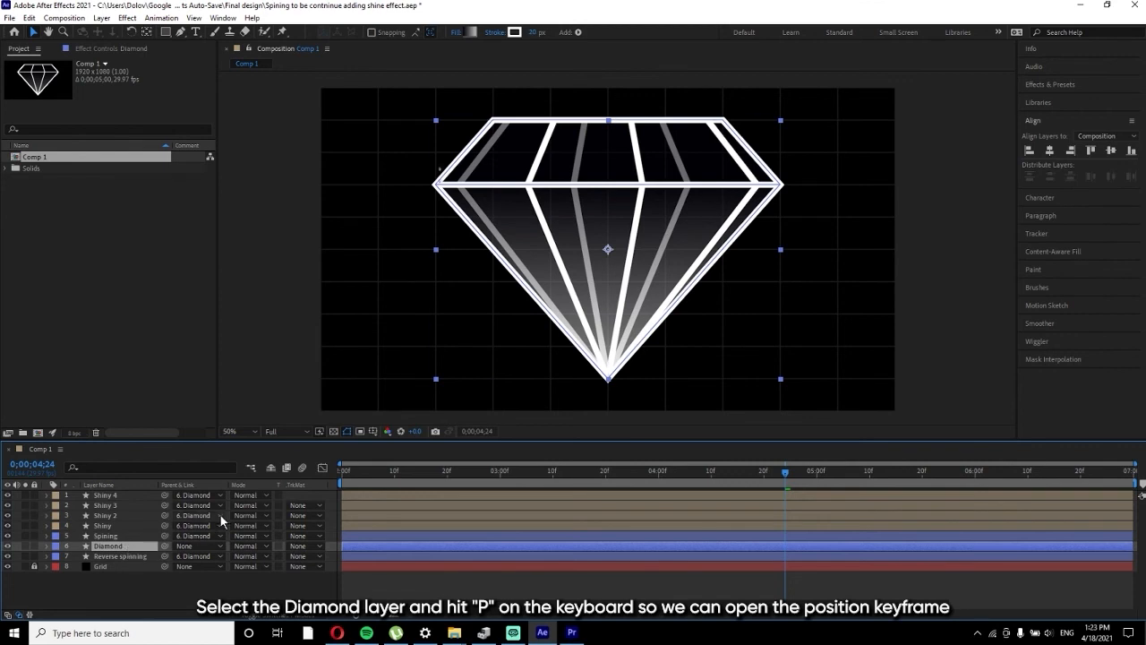
key("Home")
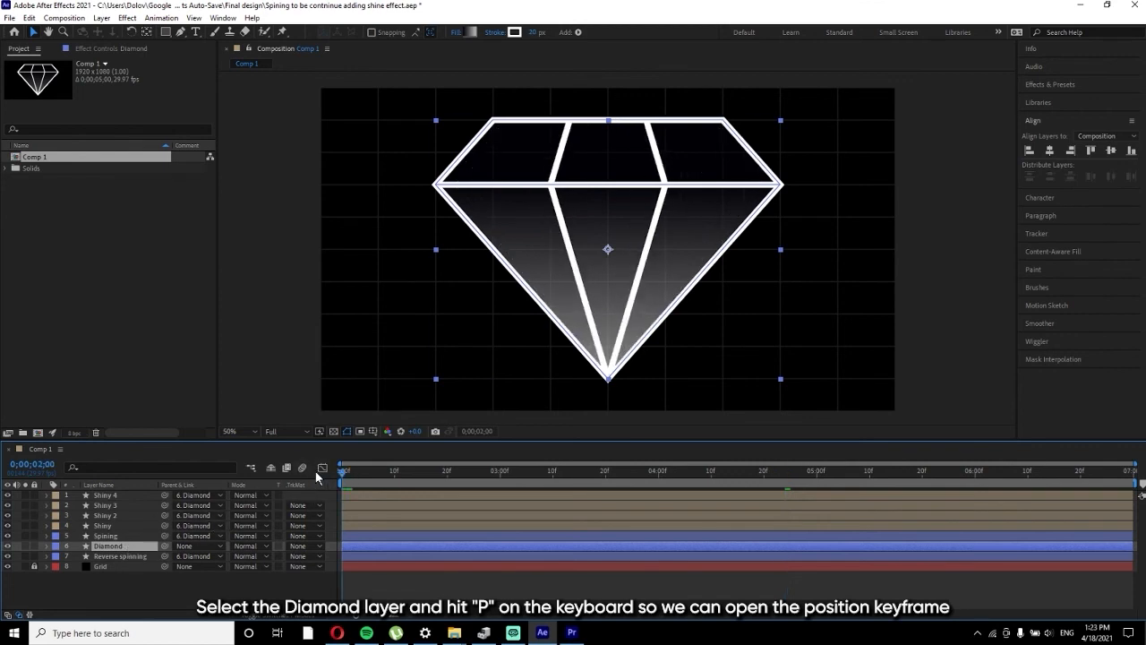
key("p")
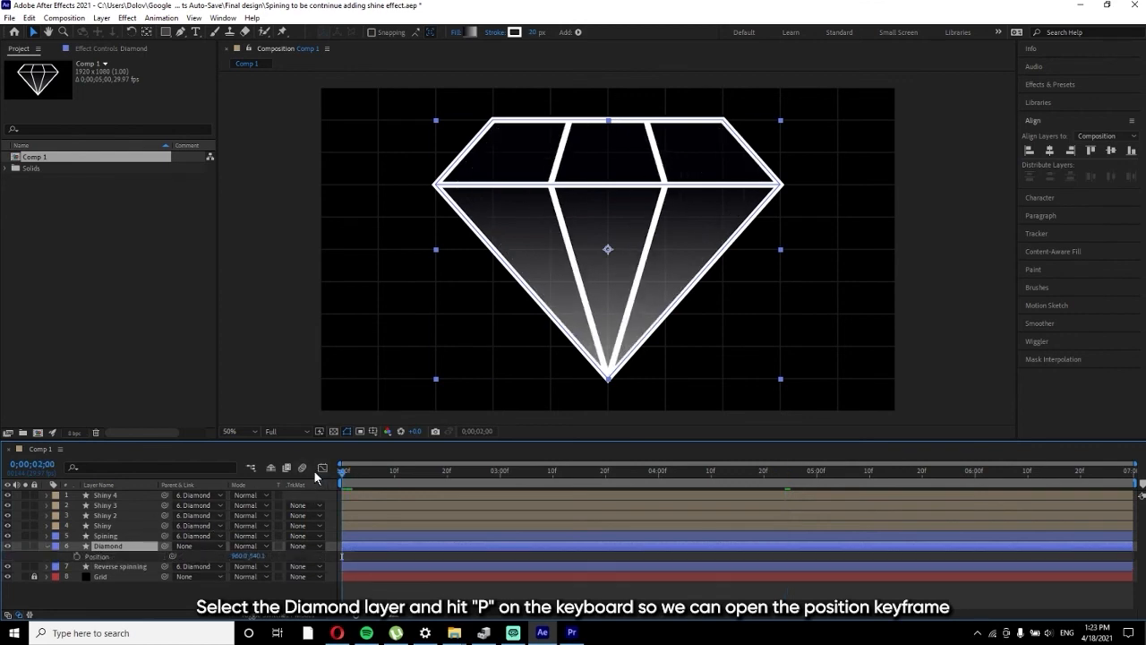
left_click(76, 555)
Step: Add a closing Position keyframe with the same value to the Diamond layer at 0;00;07;00
left_click_drag(343, 474, 1139, 486)
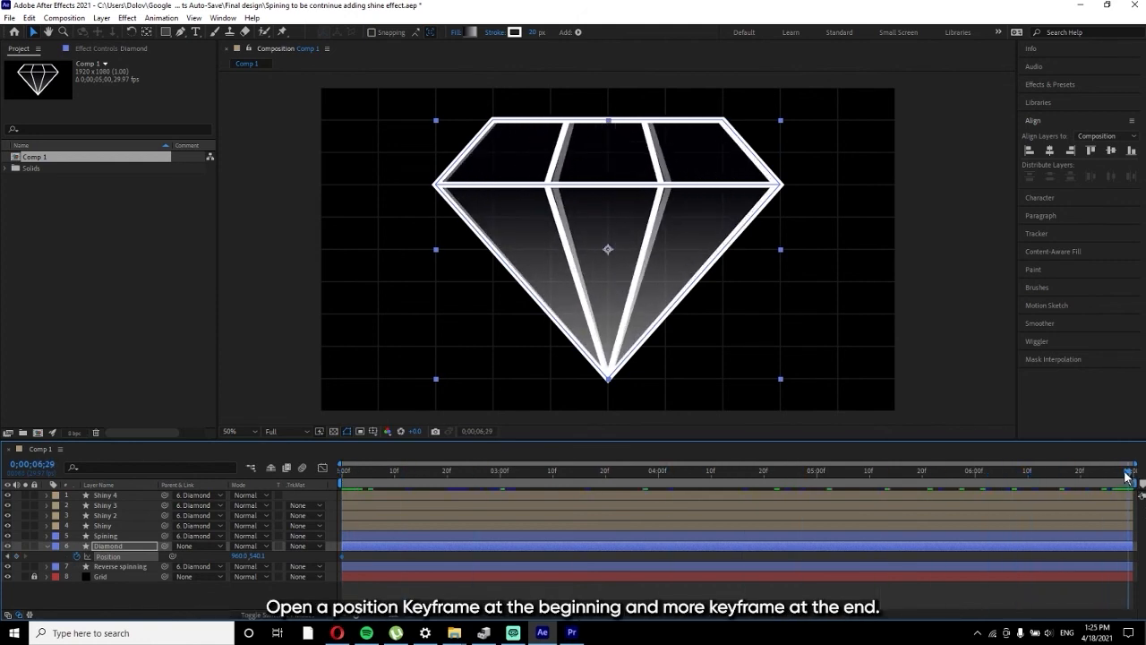
mouse_move(1126, 477)
left_mouse_down()
mouse_move(1111, 476)
mouse_move(1139, 482)
left_mouse_up()
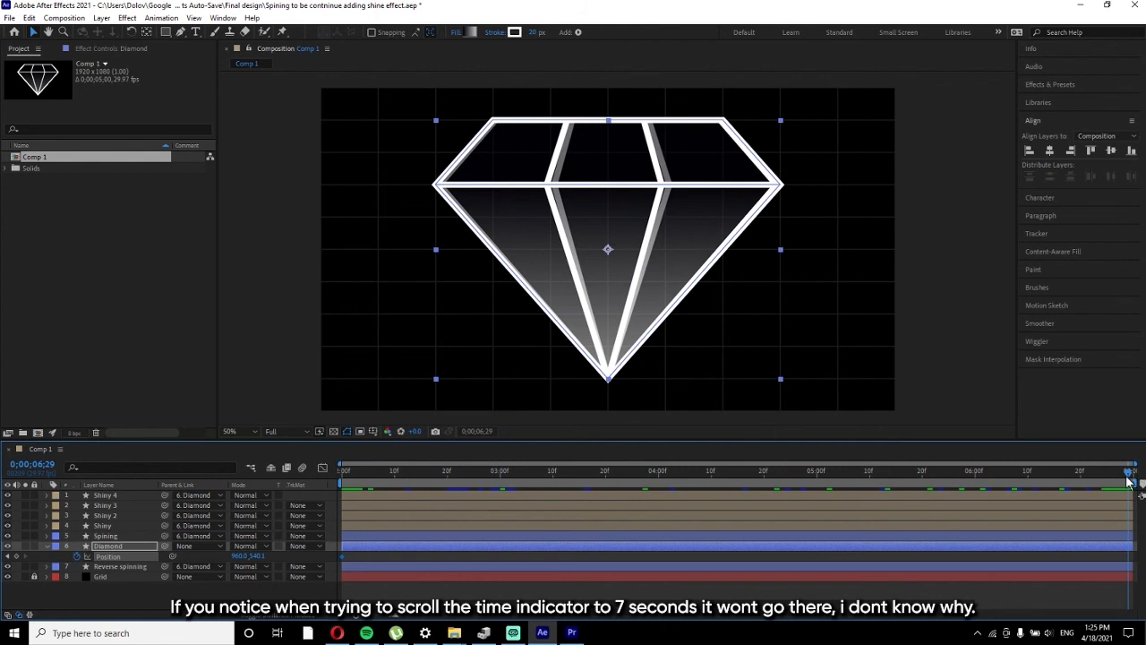
left_click_drag(1135, 477, 1138, 481)
mouse_move(1130, 477)
left_mouse_down()
mouse_move(1044, 477)
mouse_move(1133, 479)
left_mouse_up()
left_click(1119, 505)
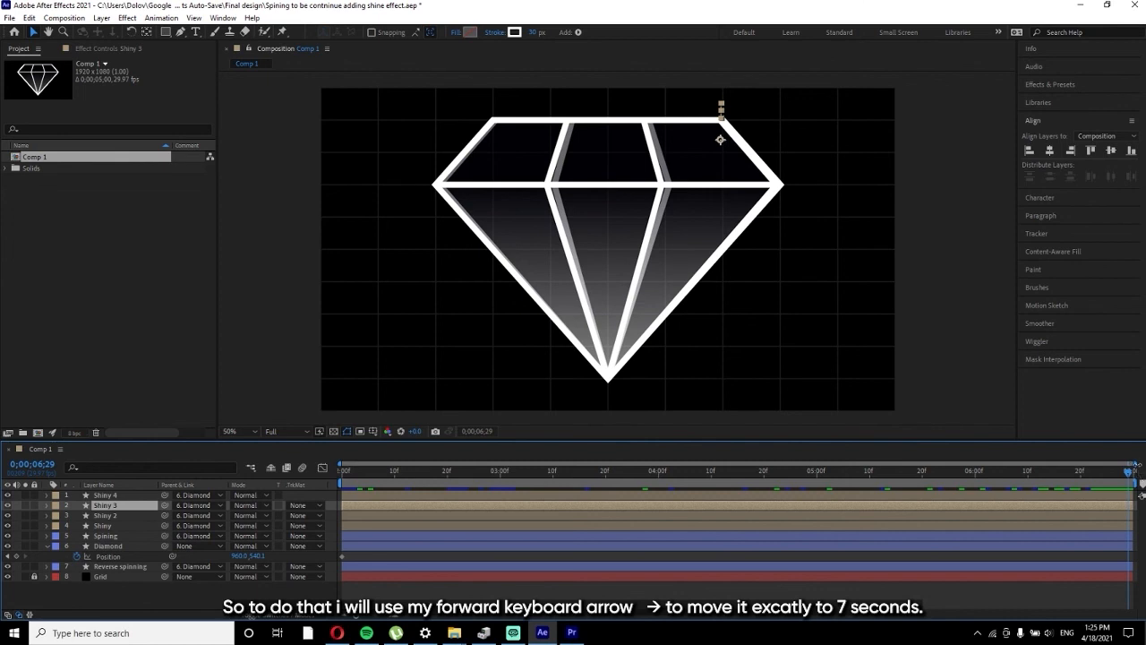
left_click_drag(1131, 479, 1108, 478)
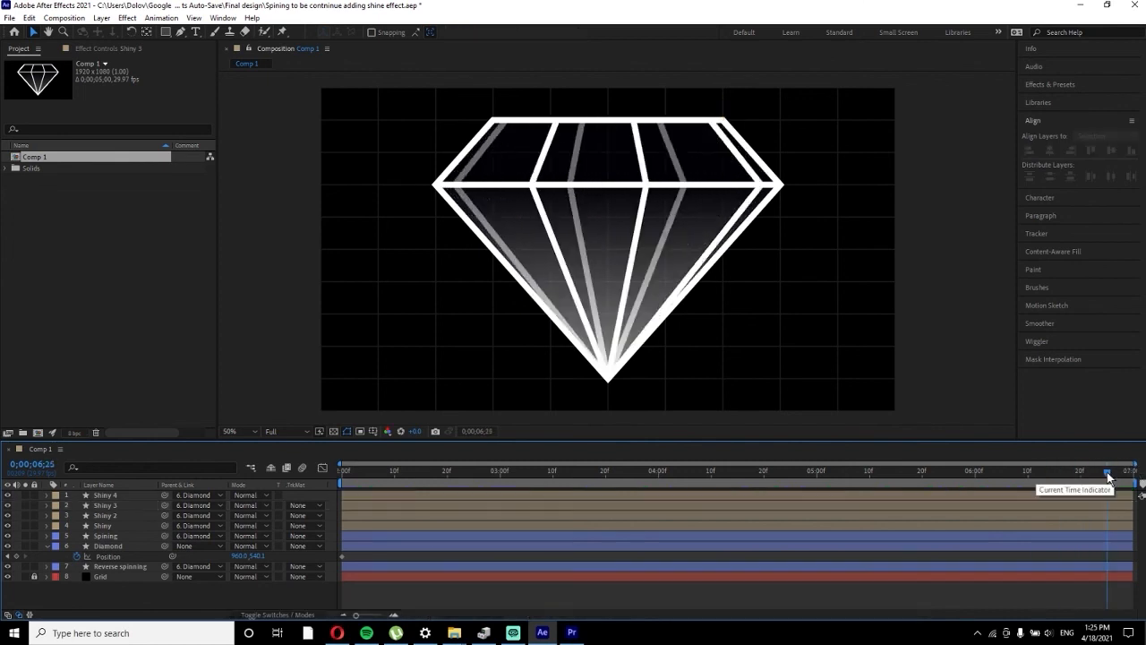
key("space")
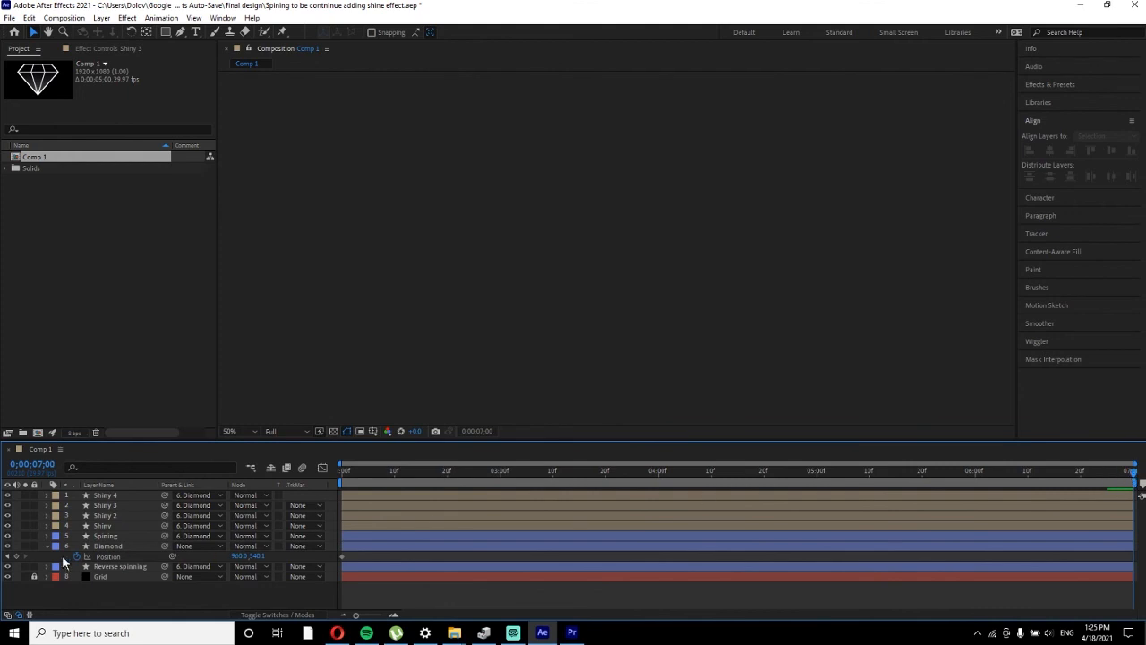
left_click(107, 557)
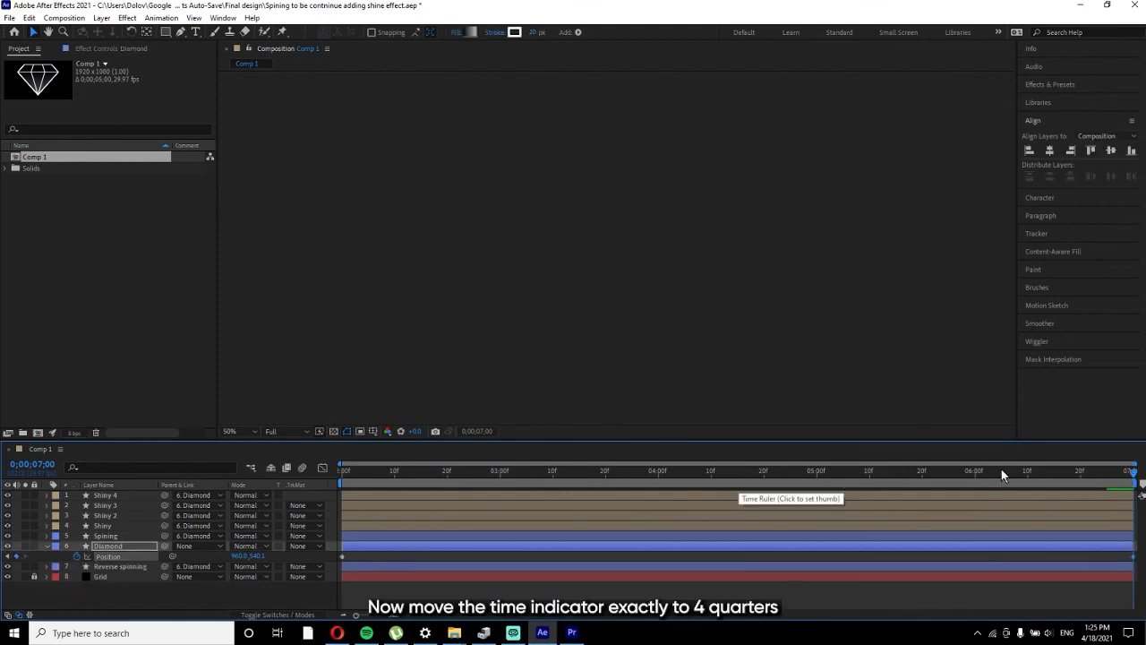
Step: Add Position keyframes to the Diamond layer at 0;00;03;10 and 0;00;05;20
left_click_drag(1135, 475, 553, 481)
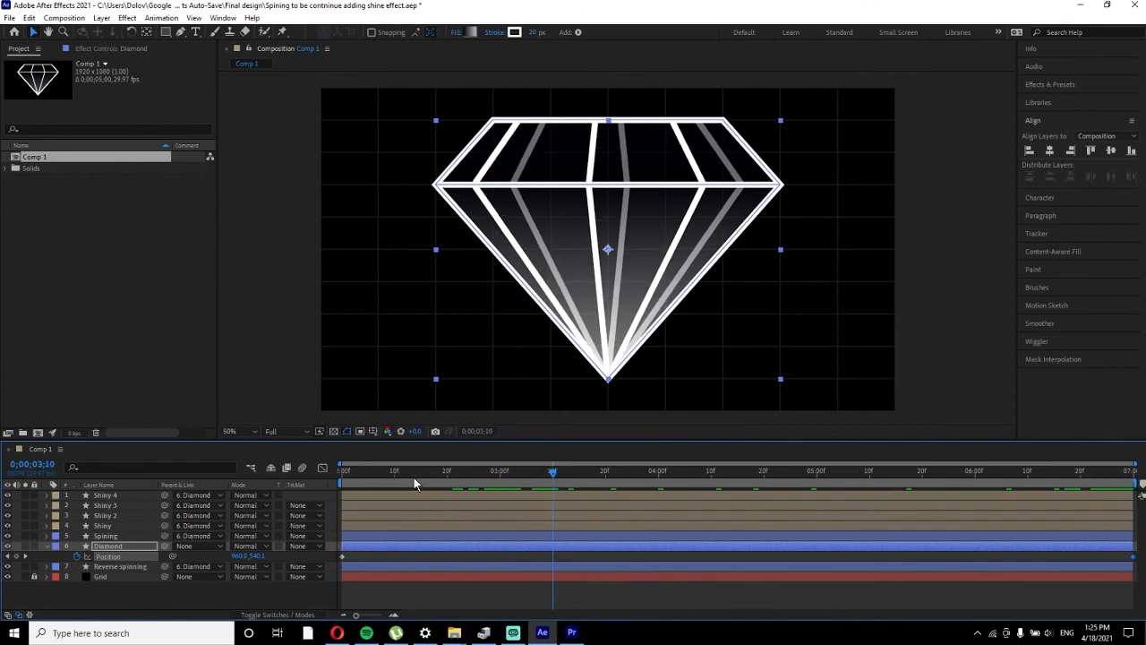
left_click(16, 556)
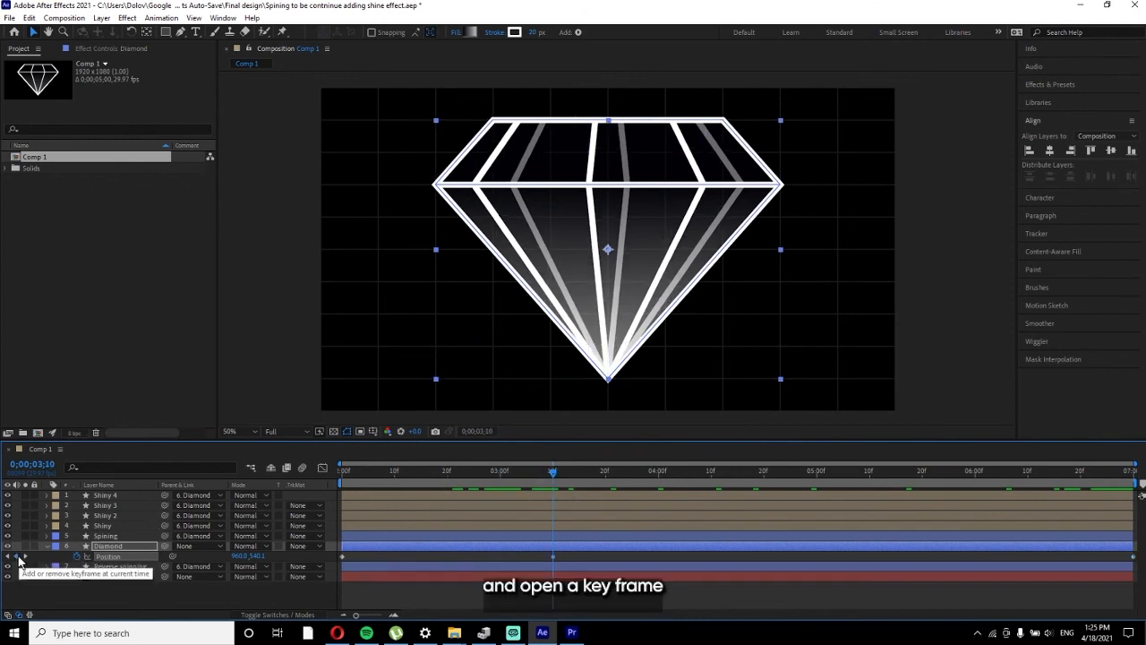
left_click_drag(553, 475, 923, 487)
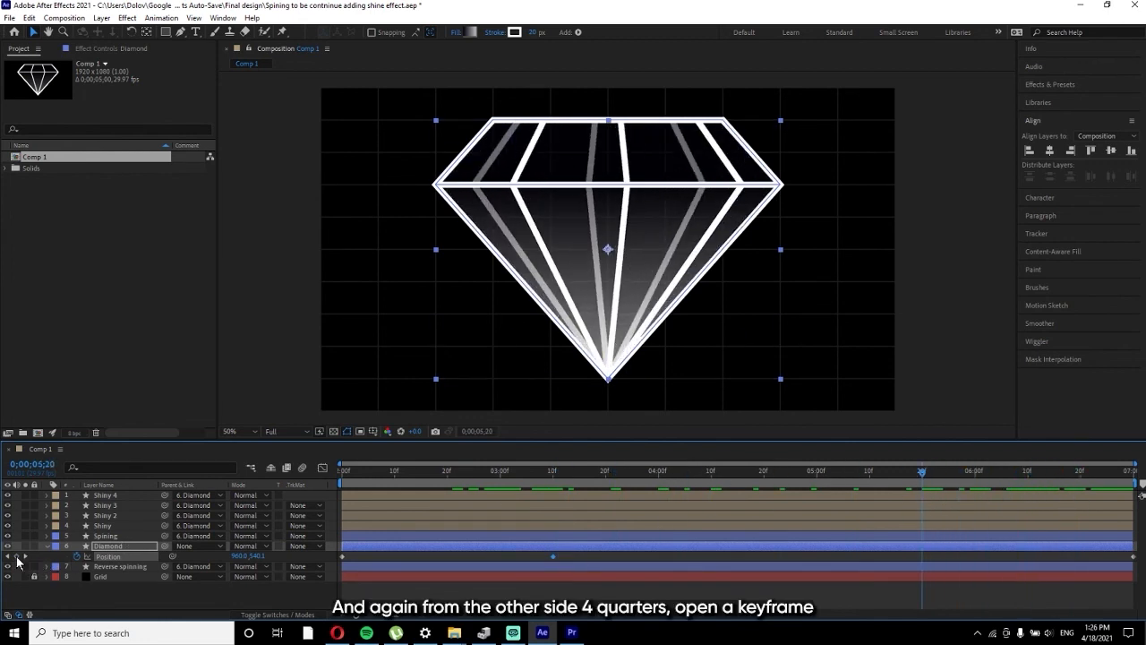
Step: Move the diamond slightly up at the 0;00;05;20 keyframe and slightly down at the 0;00;03;10 keyframe
left_click_drag(661, 184, 657, 181)
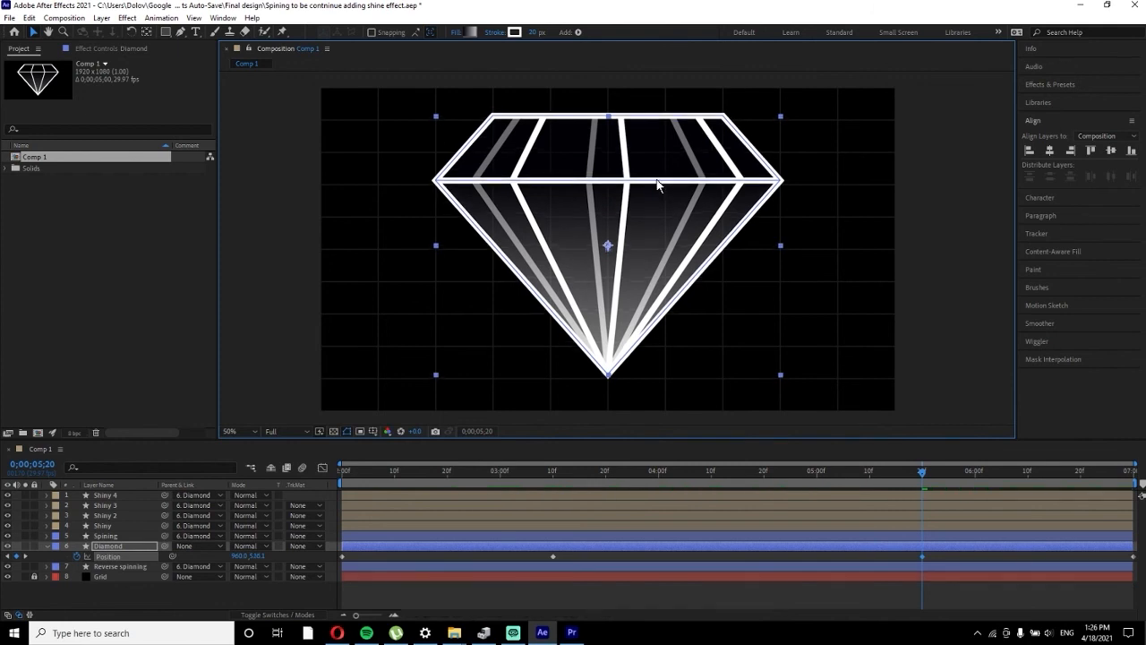
left_click_drag(922, 470, 549, 474)
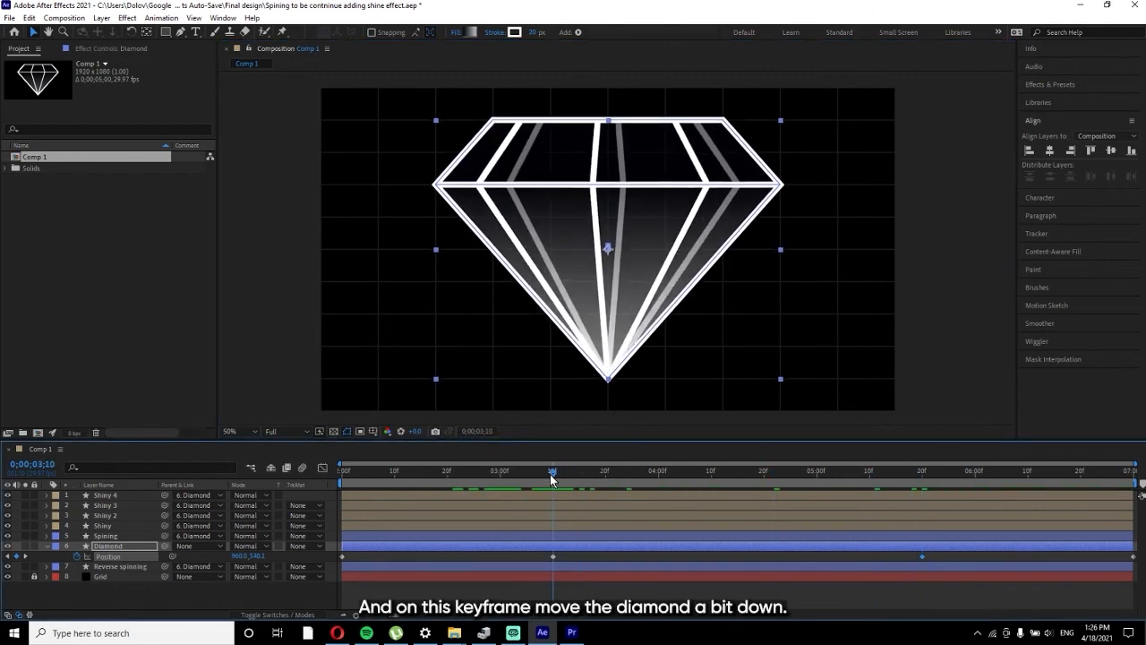
left_click_drag(640, 190, 638, 196)
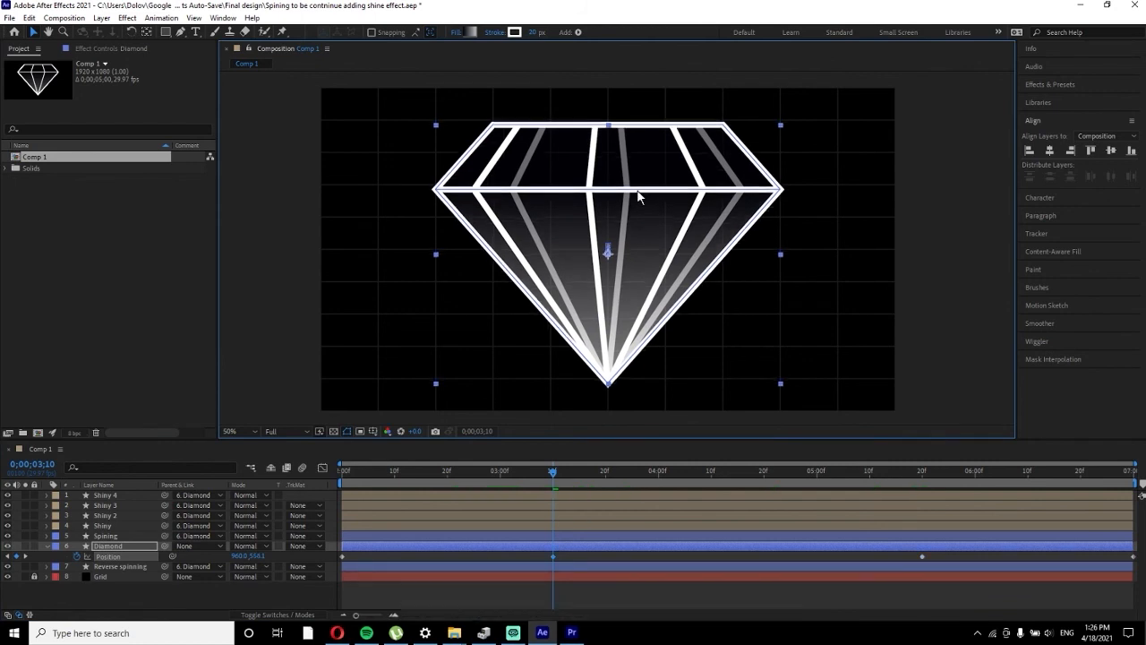
Step: Play the animation from 0;00;02;00 in an enlarged composition view to check the floating motion
left_click(415, 467)
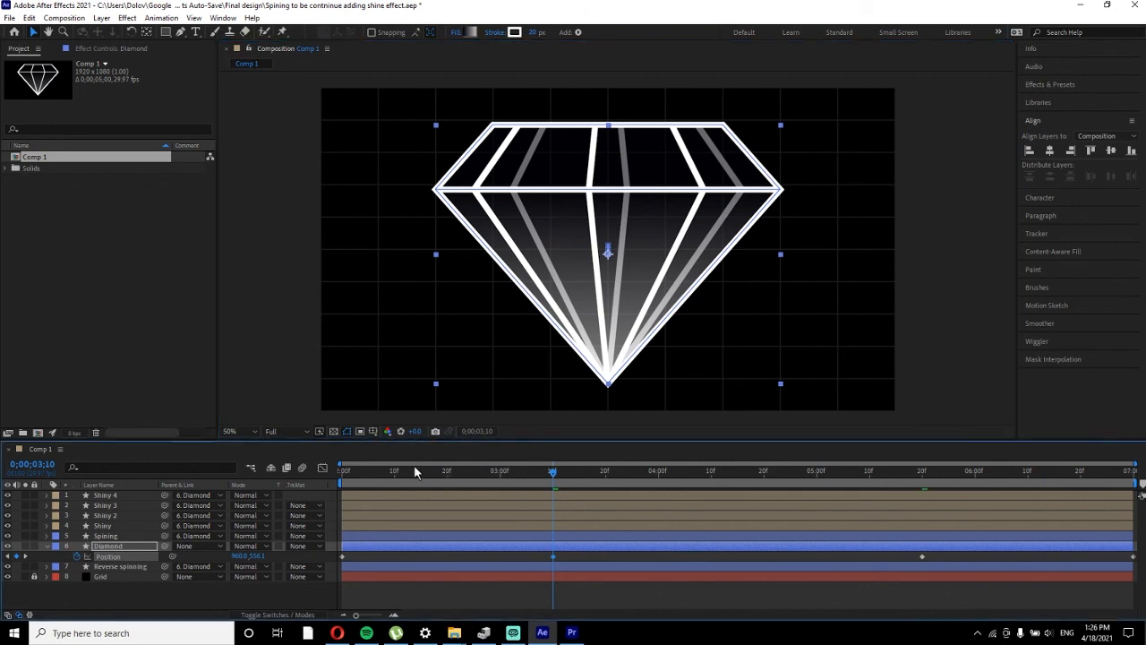
left_click(341, 473)
key("space")
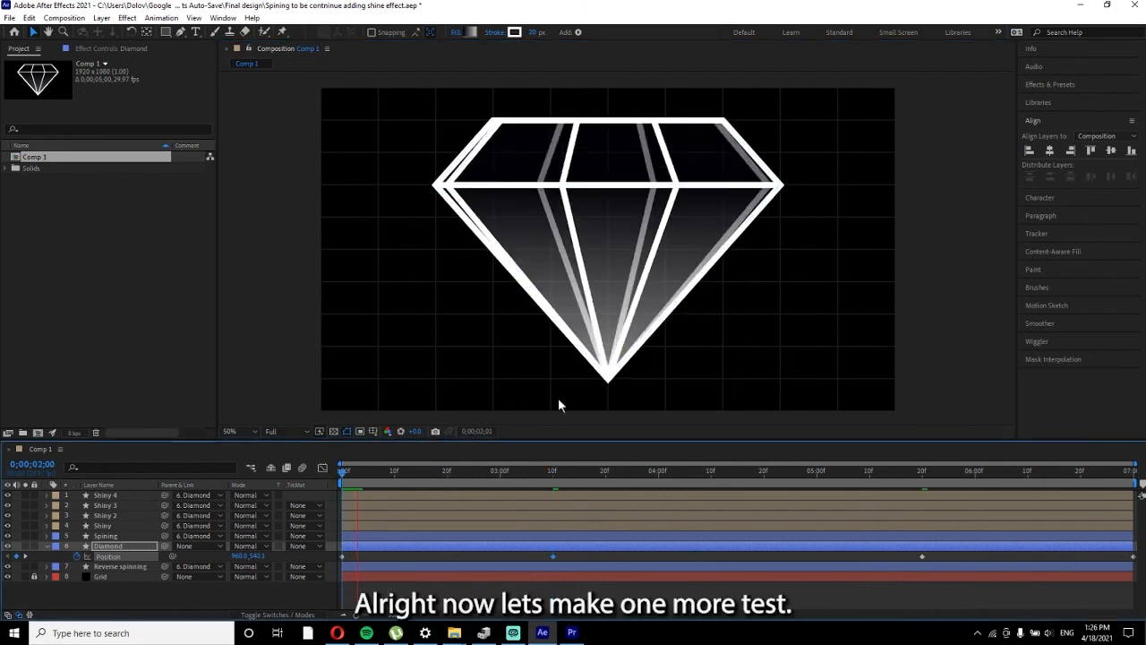
key("grave")
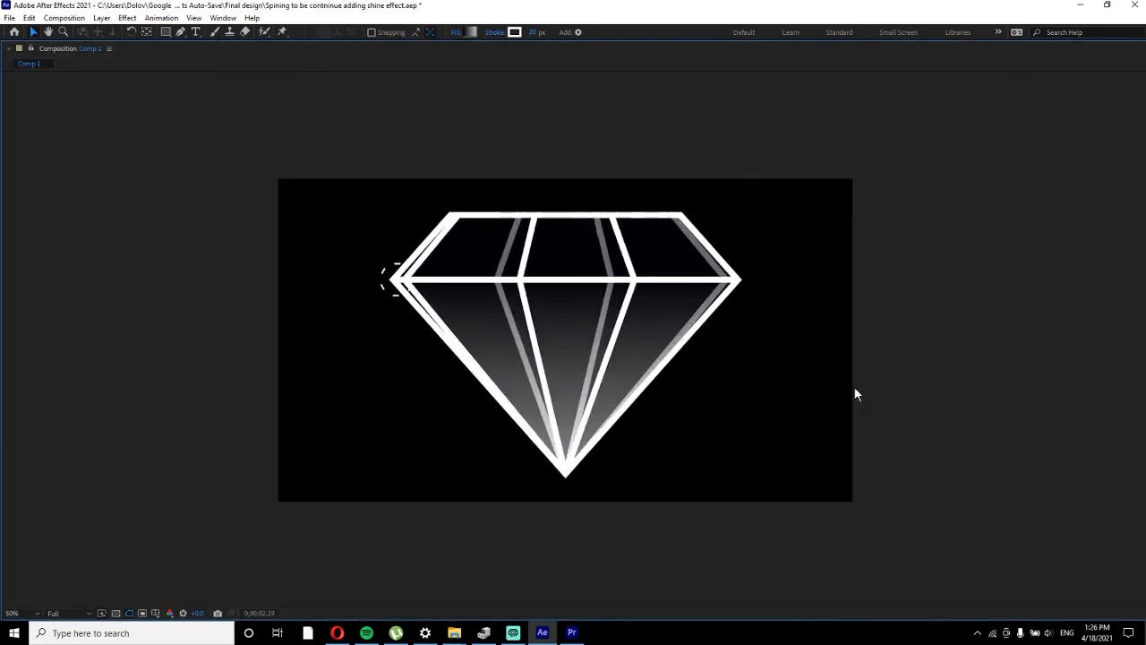